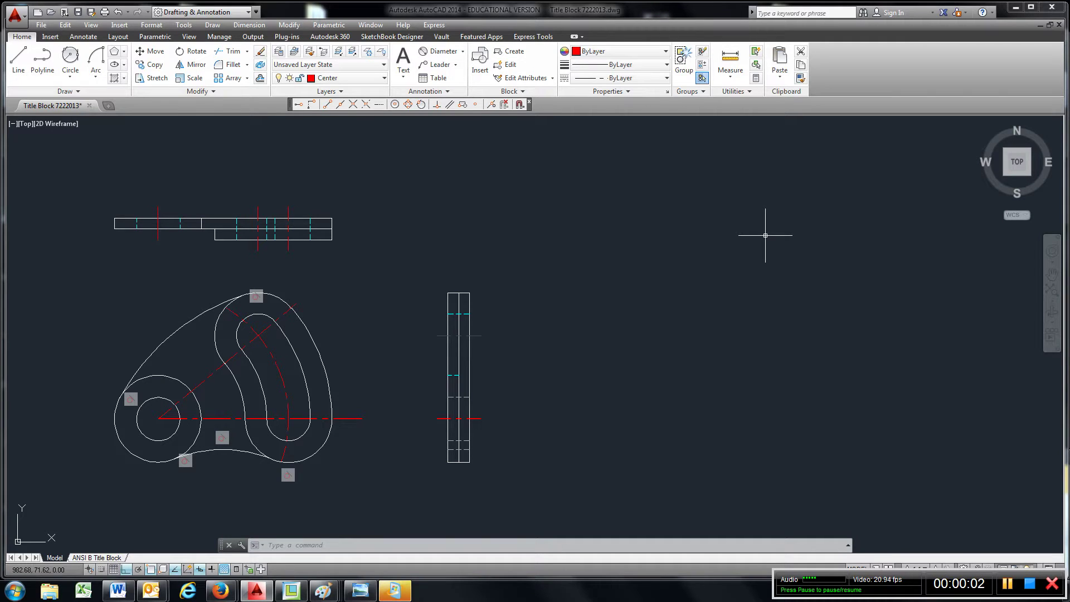
# Step: Delete the viewport showing the old part from the ANSI B Title Block layout and return to model space
pyautogui.click(97, 559)
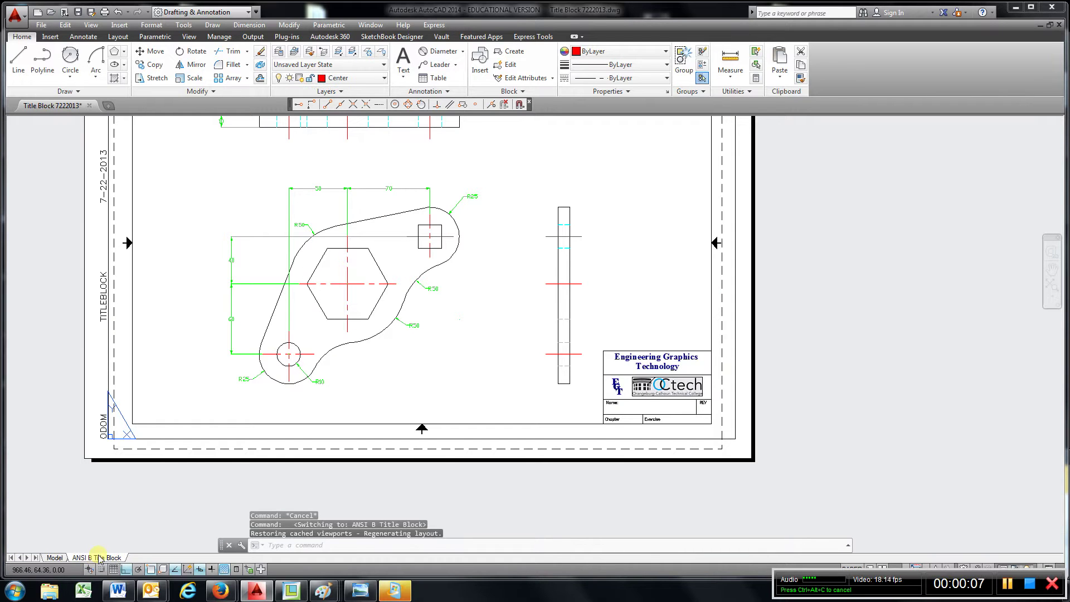
pyautogui.moveTo(268, 368); pyautogui.dragTo(291, 422, button='middle')
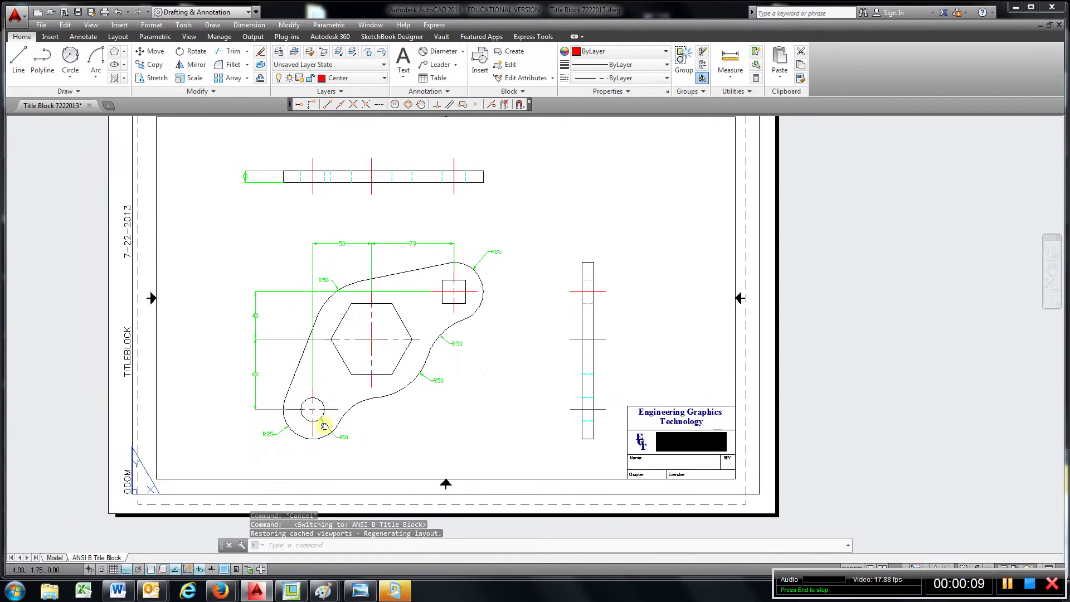
pyautogui.click(377, 397)
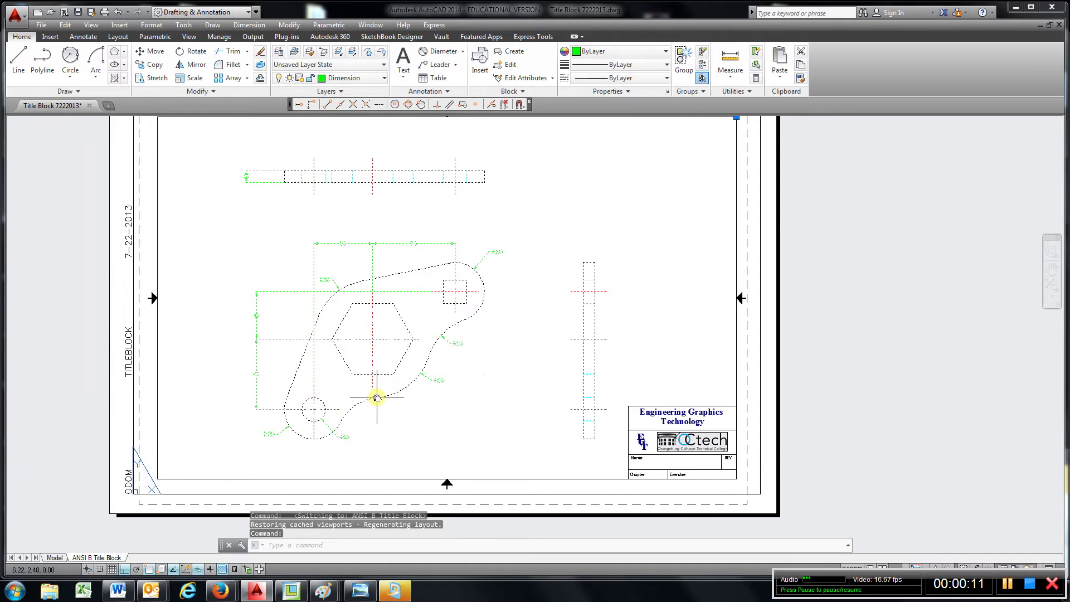
pyautogui.press('Delete')
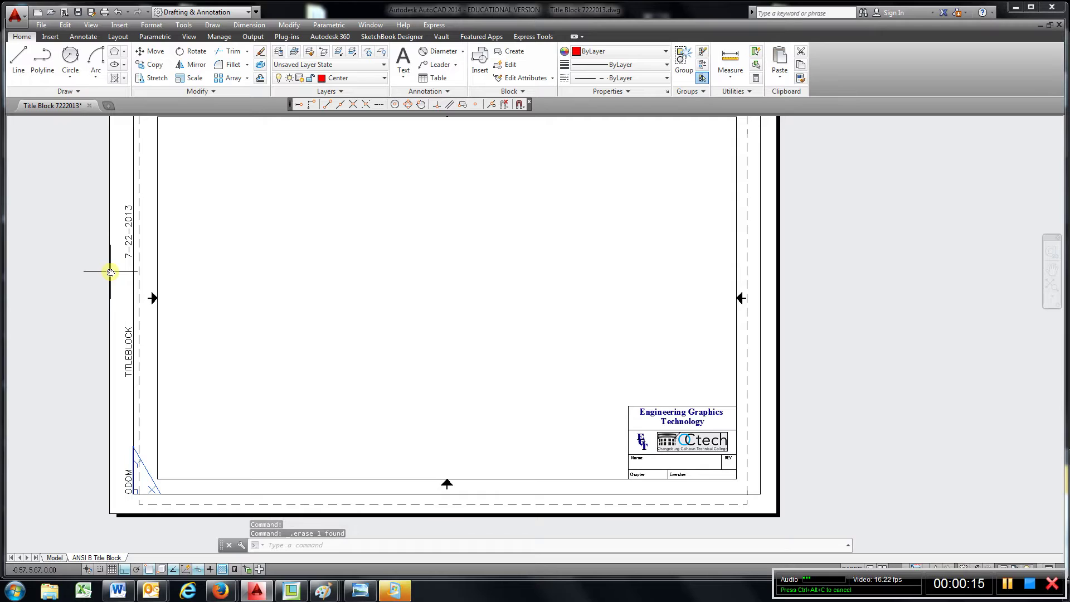
pyautogui.click(56, 558)
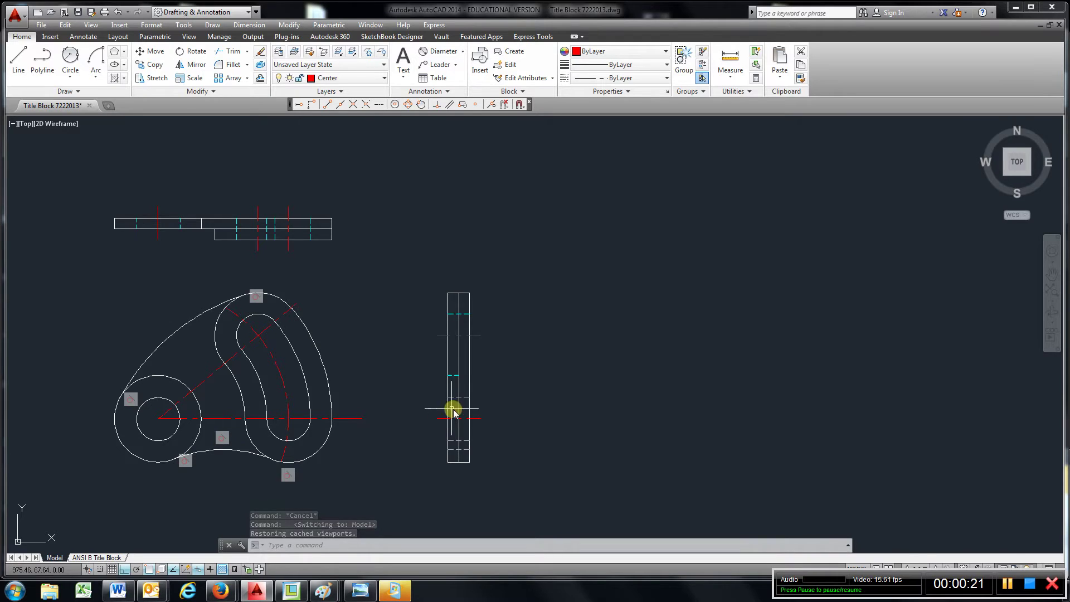
pyautogui.moveTo(357, 386)
pyautogui.mouseDown(button='middle')
pyautogui.moveTo(514, 377)
pyautogui.moveTo(325, 363)
pyautogui.mouseUp(button='middle')
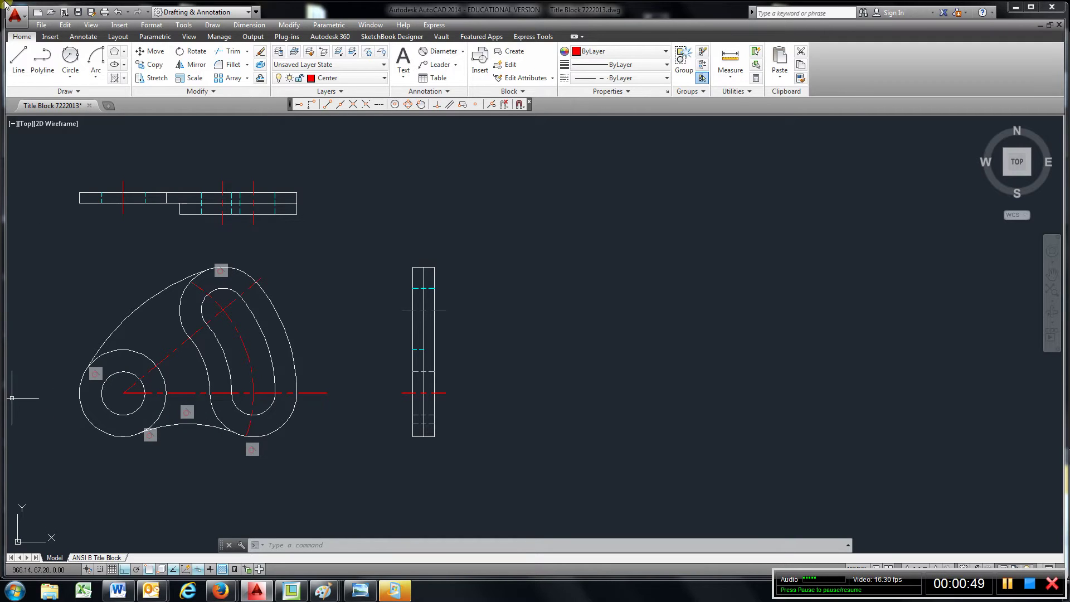
# Step: Check the length type and precision in the drawing units settings
pyautogui.click(21, 12)
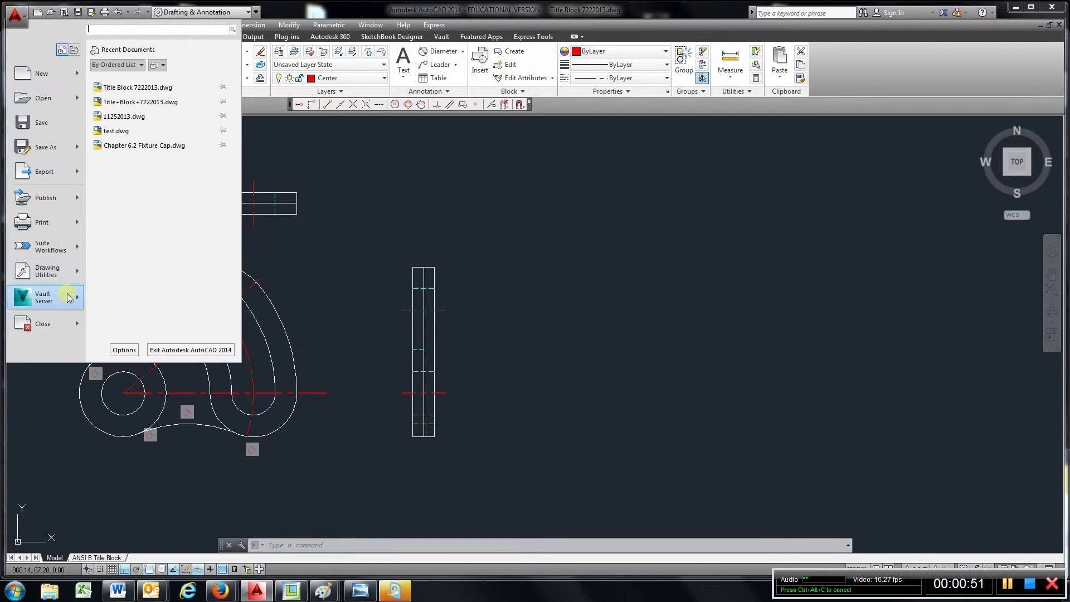
pyautogui.moveTo(61, 277)
pyautogui.click(155, 119)
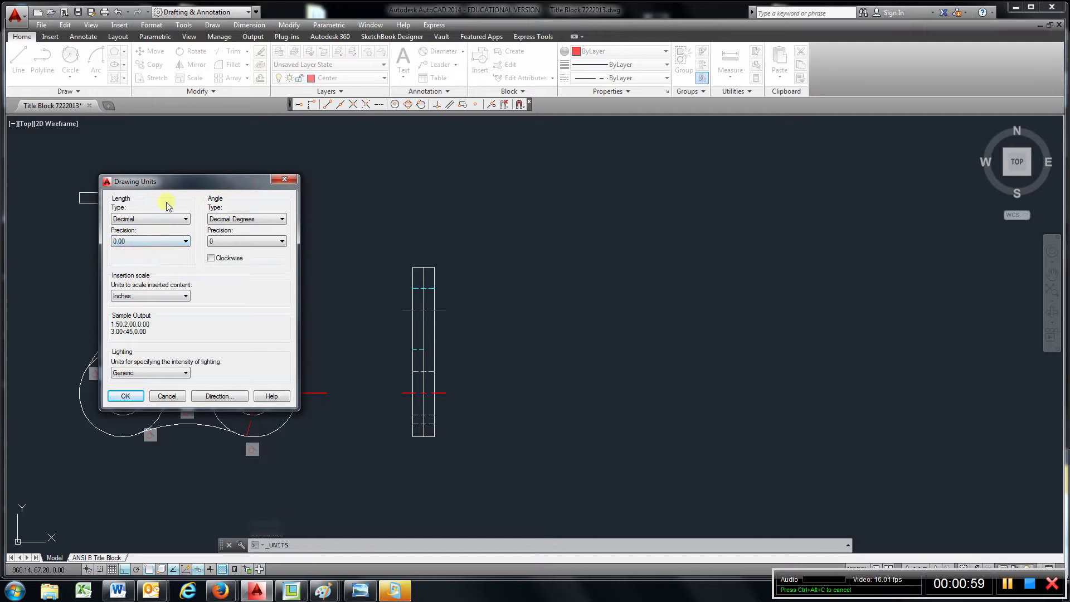
pyautogui.click(126, 397)
# Step: Check the primary unit format and precision of the Standard dimension style
pyautogui.click(150, 25)
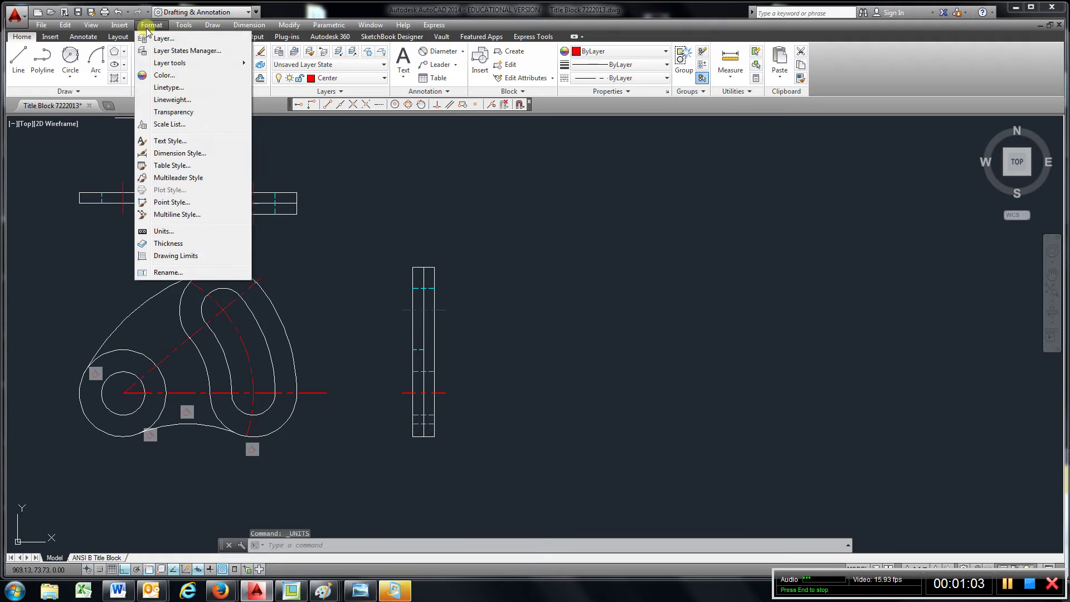
pyautogui.click(190, 218)
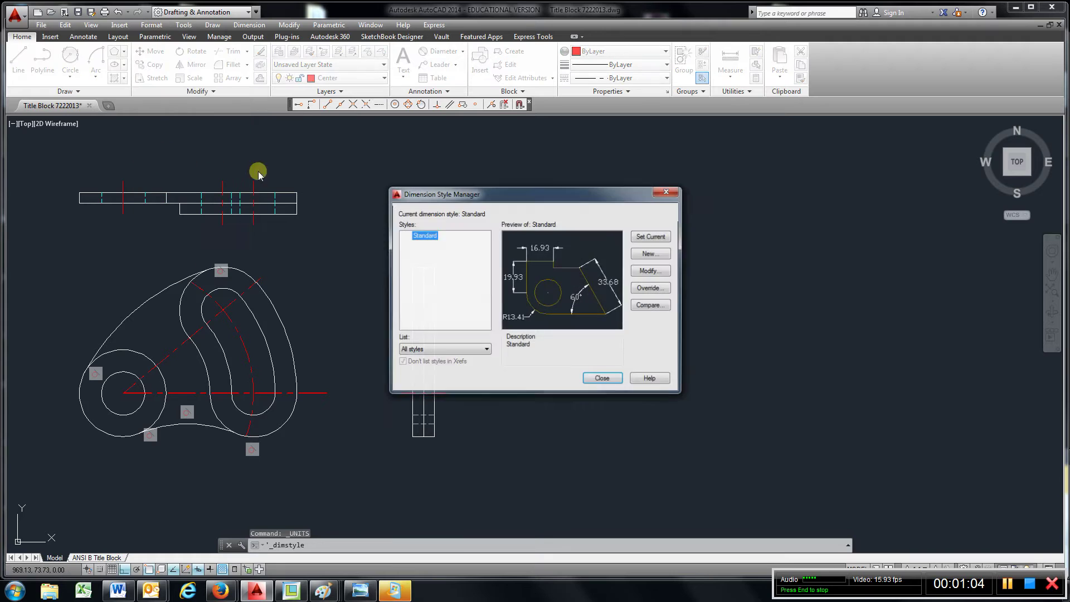
pyautogui.click(662, 272)
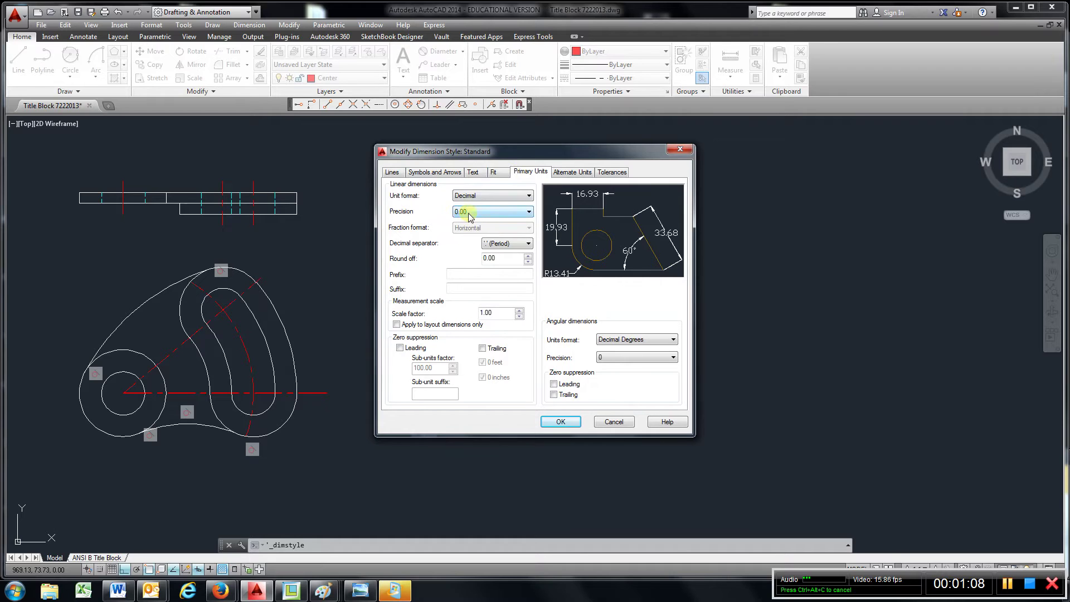
pyautogui.click(561, 422)
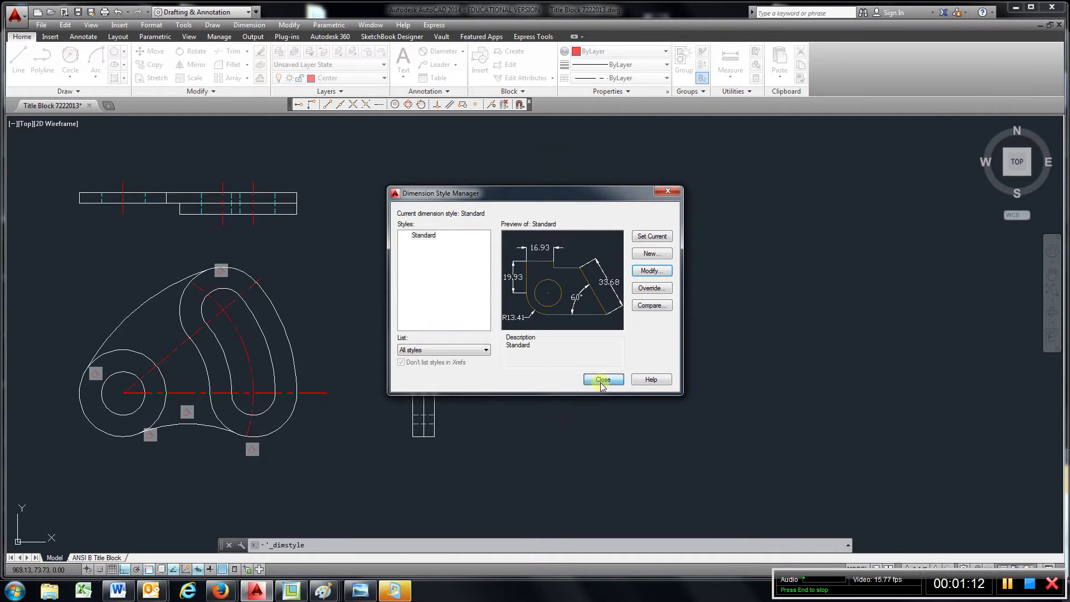
pyautogui.click(602, 380)
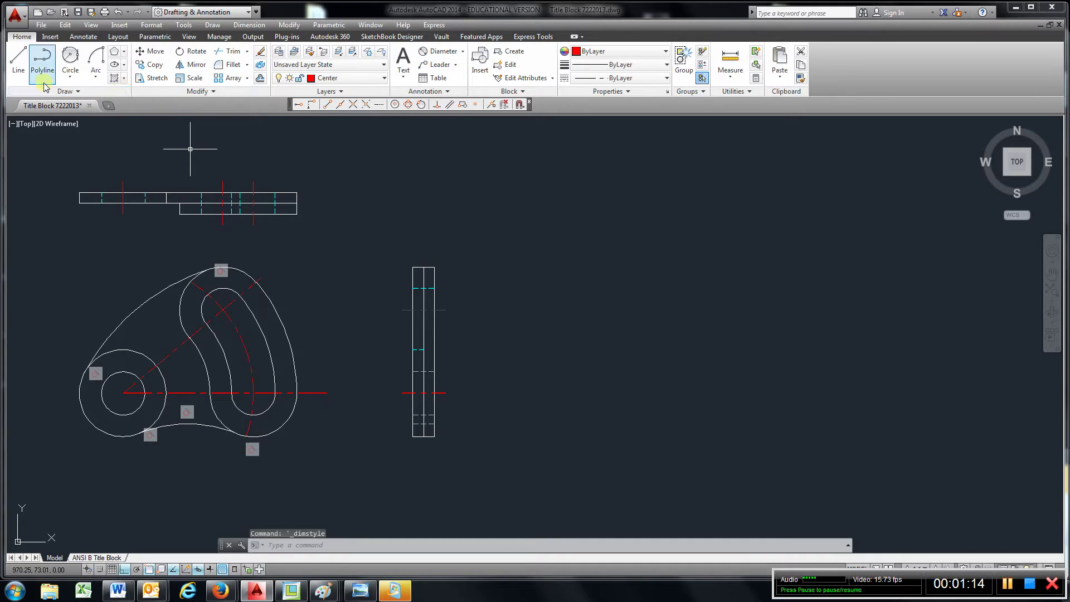
pyautogui.click(70, 78)
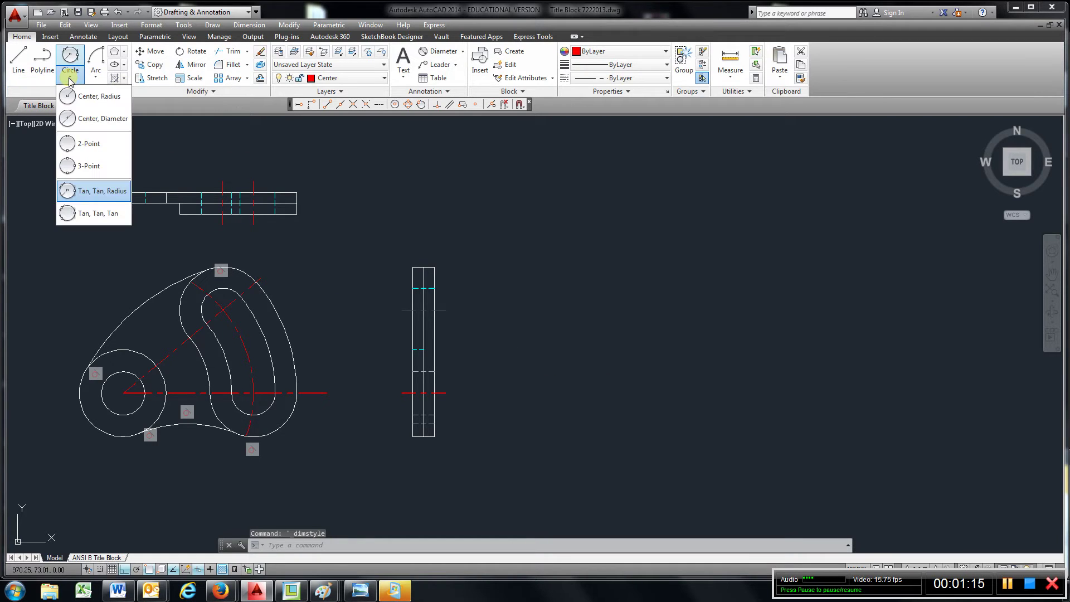
pyautogui.click(93, 118)
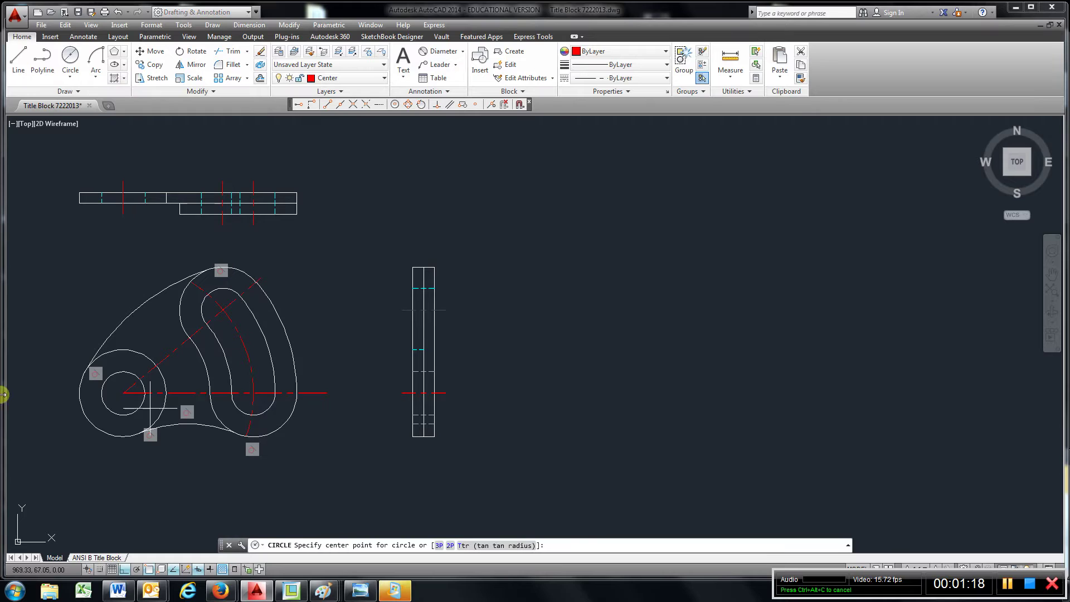
pyautogui.moveTo(124, 394)
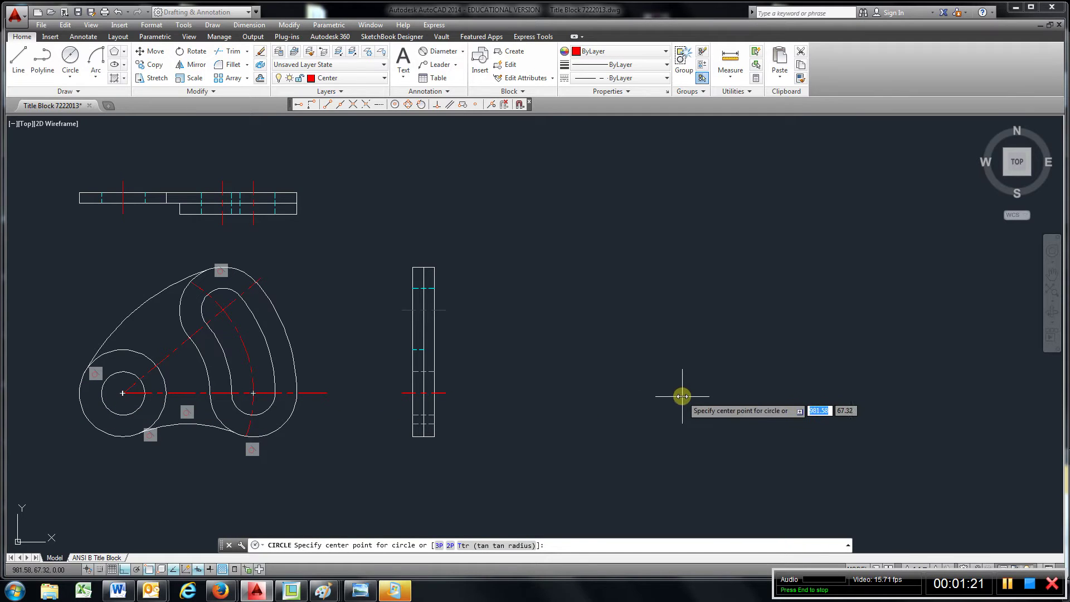
pyautogui.click(655, 393)
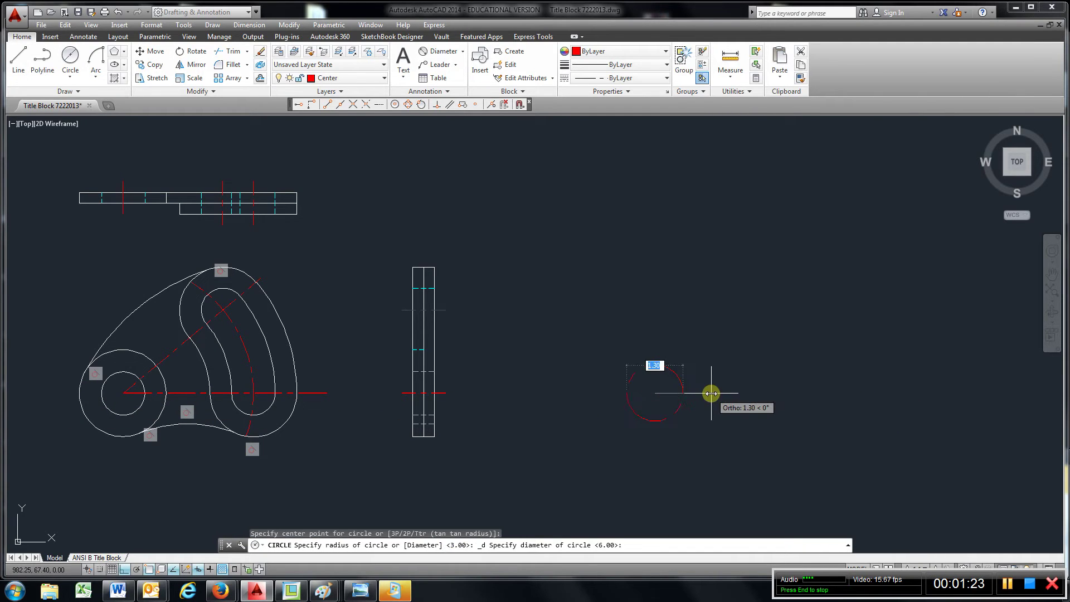
# Step: Make Object the current layer and cancel the running circle command
pyautogui.click(385, 78)
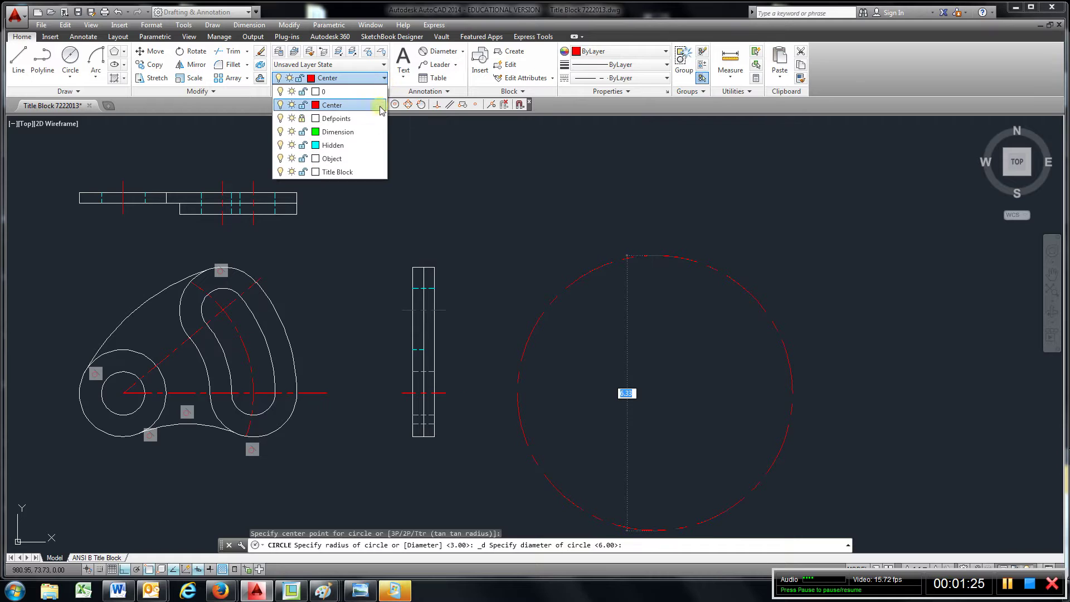
pyautogui.click(364, 159)
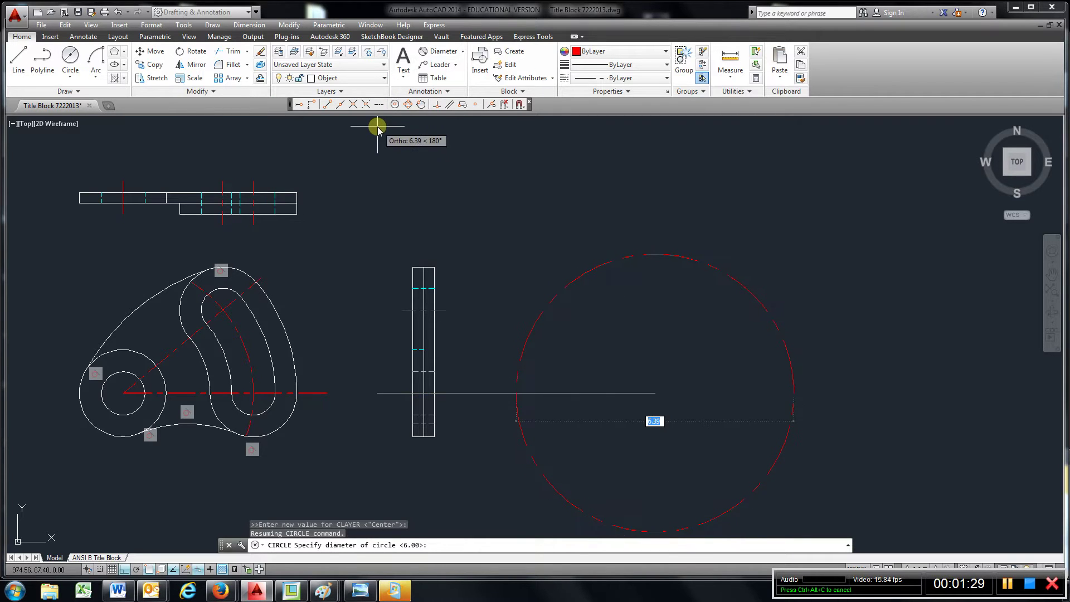
pyautogui.press('Escape')
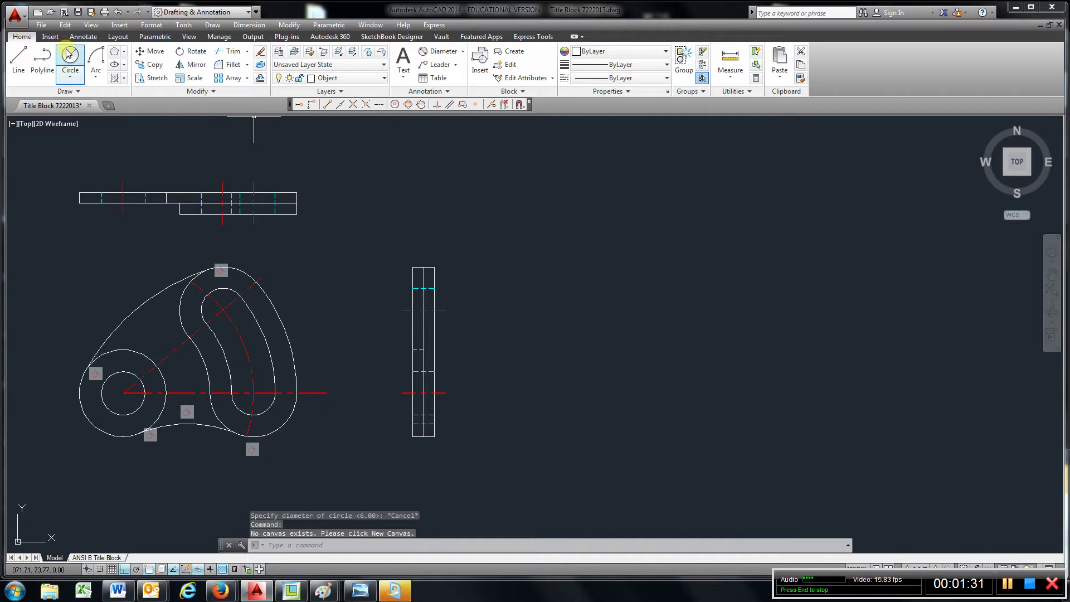
# Step: Draw a circle of diameter 1 by center and diameter in the empty area beyond the side view
pyautogui.click(75, 83)
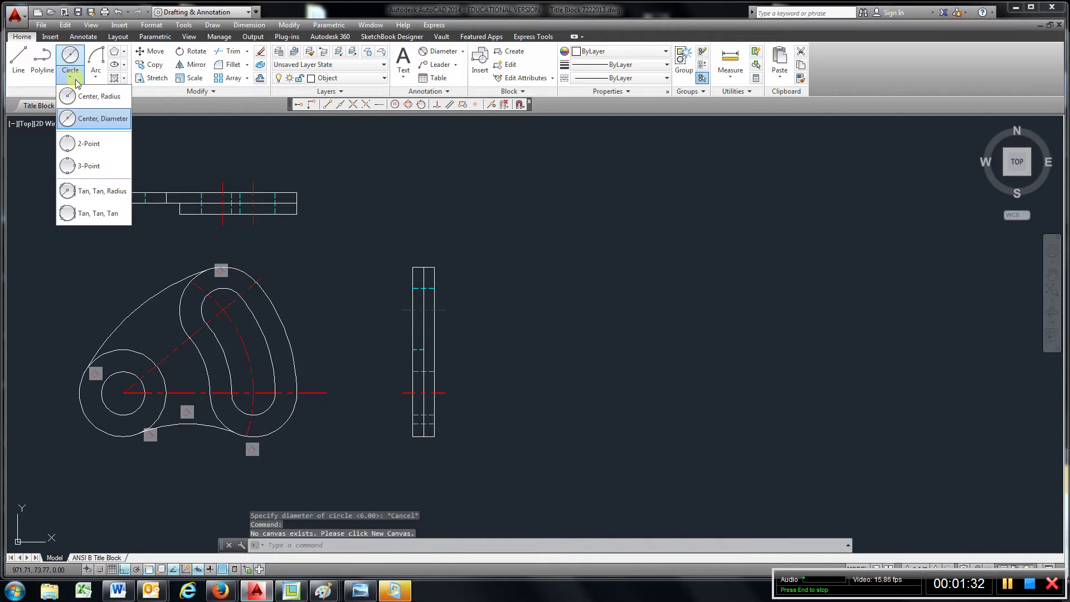
pyautogui.click(95, 114)
pyautogui.click(627, 398)
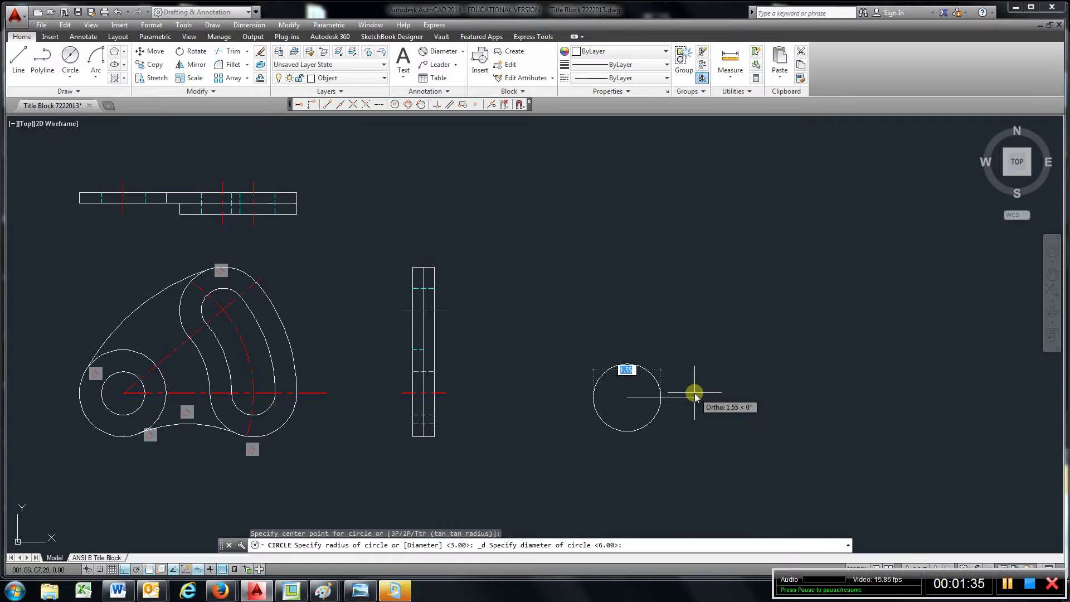
pyautogui.write('1')
pyautogui.press('Return')
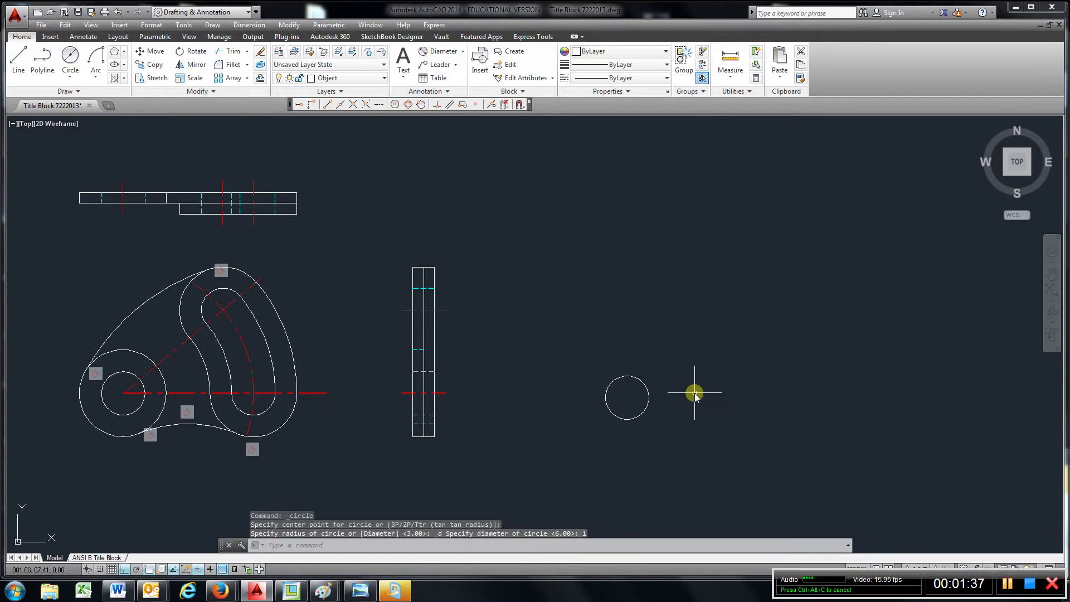
# Step: Try a circle of radius 2 concentric with the diameter 1 circle, and undo it
pyautogui.press('Return')
pyautogui.press('Return')
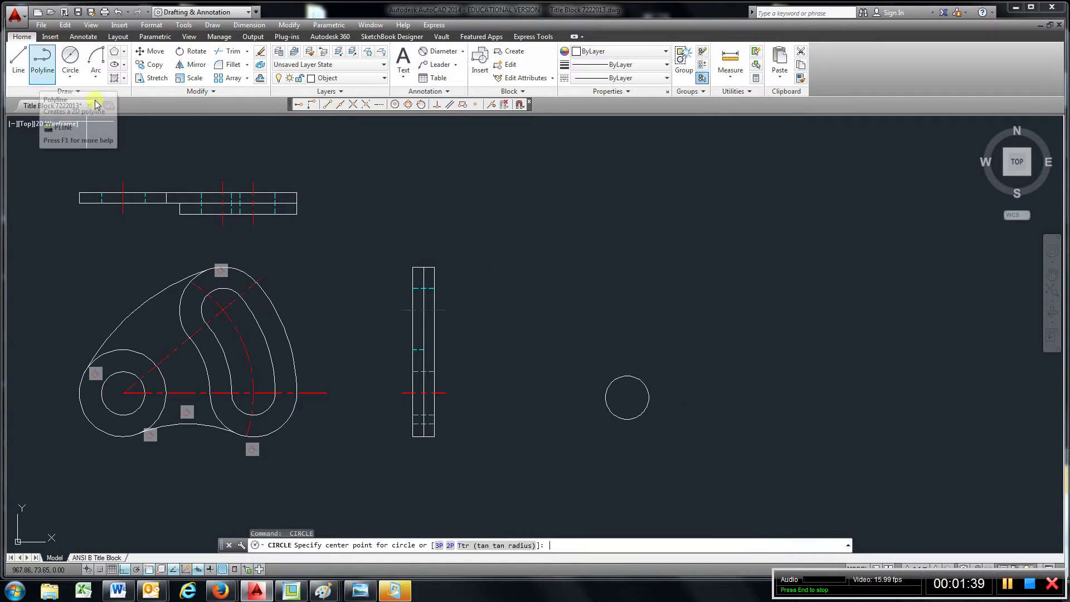
pyautogui.click(629, 400)
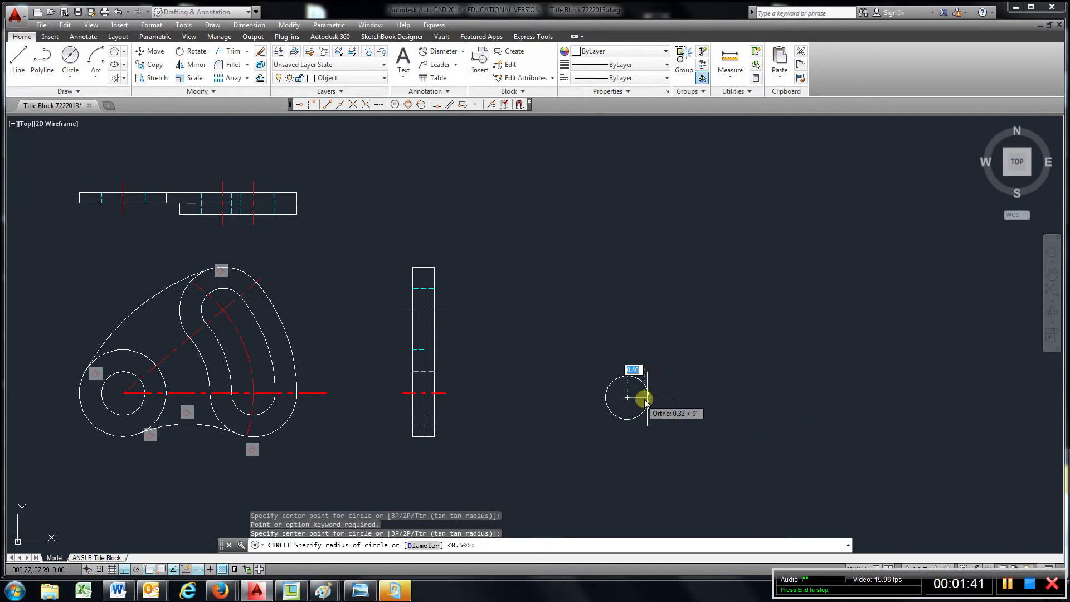
pyautogui.write('2')
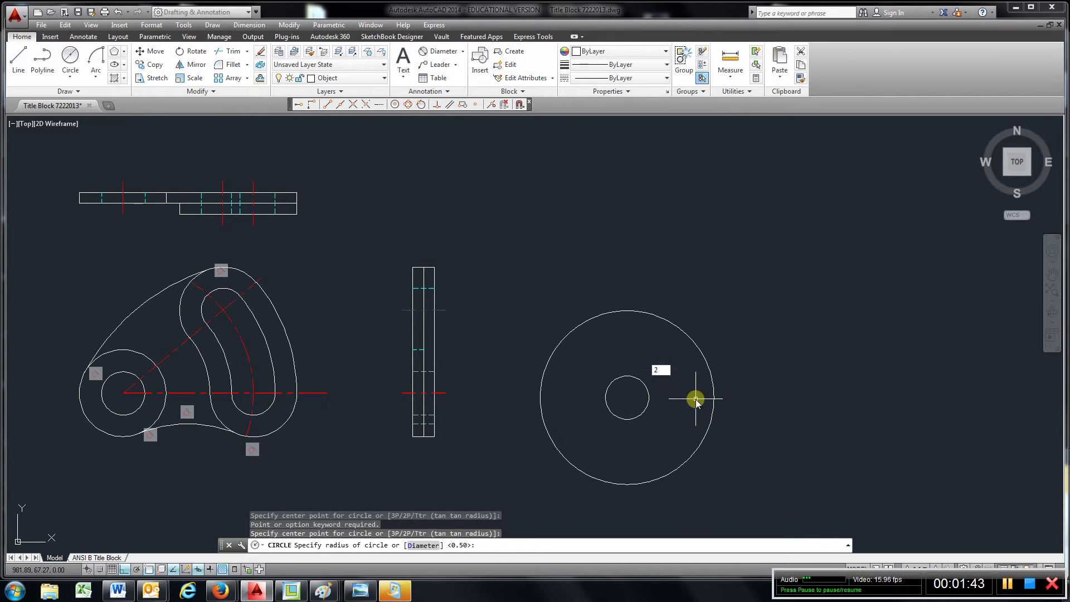
pyautogui.press('Return')
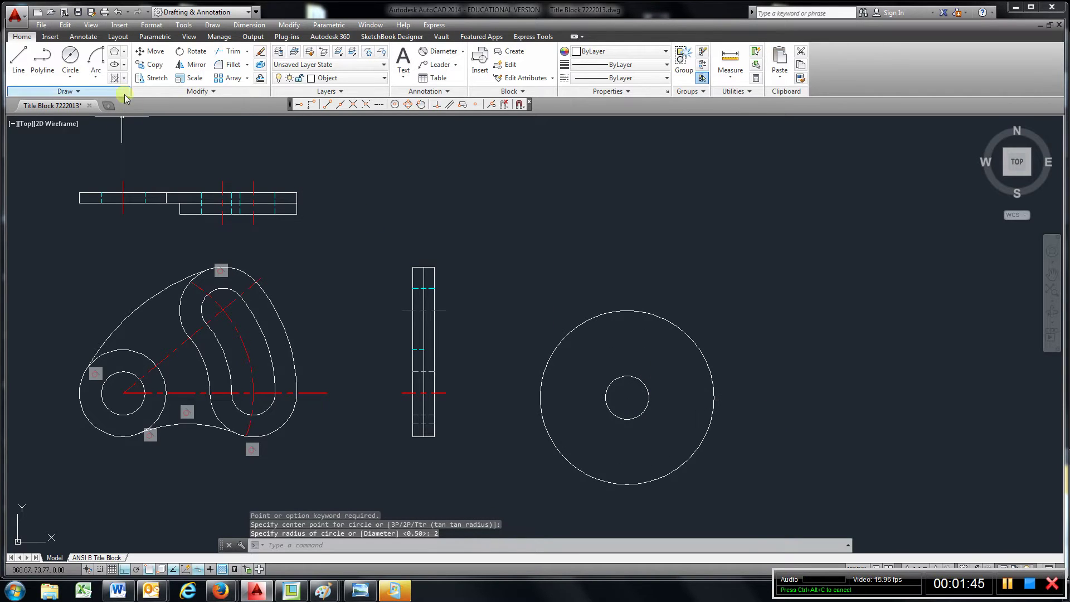
pyautogui.click(118, 12)
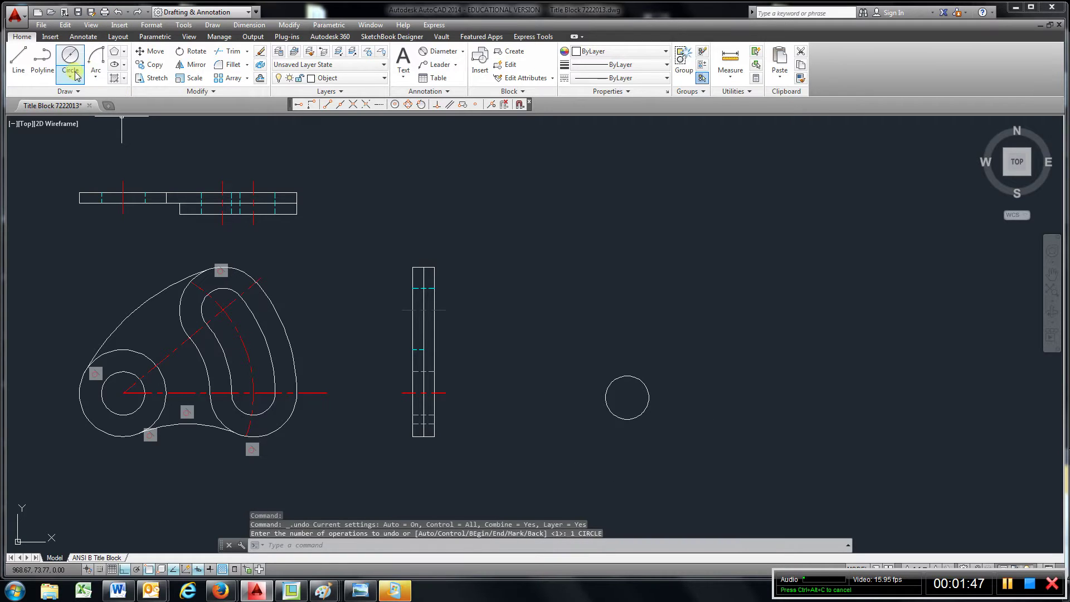
# Step: Draw a circle of diameter 2 concentric with the diameter 1 circle
pyautogui.click(70, 74)
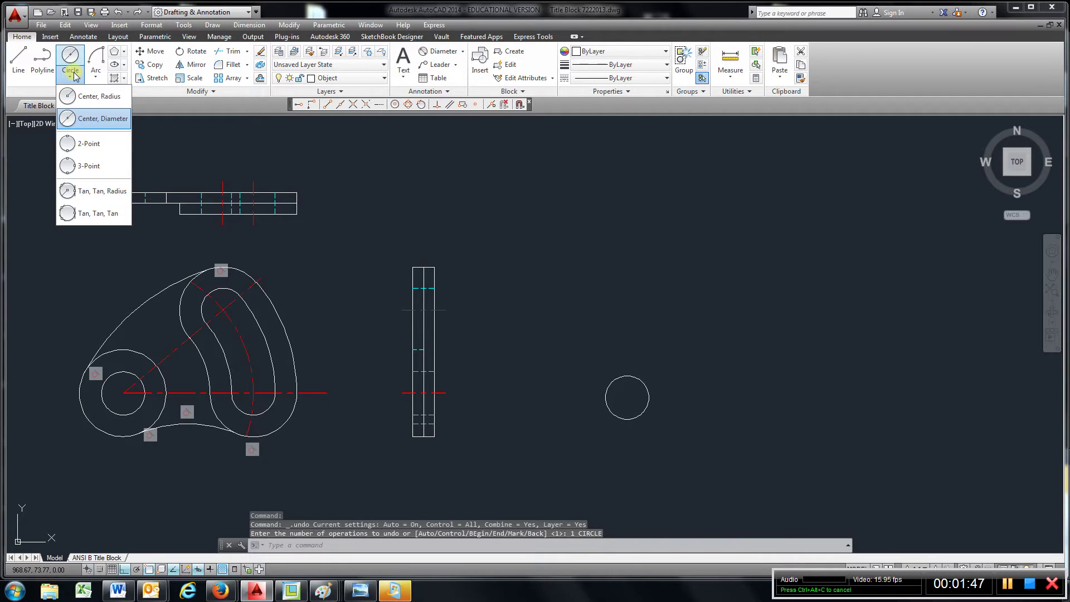
pyautogui.click(89, 119)
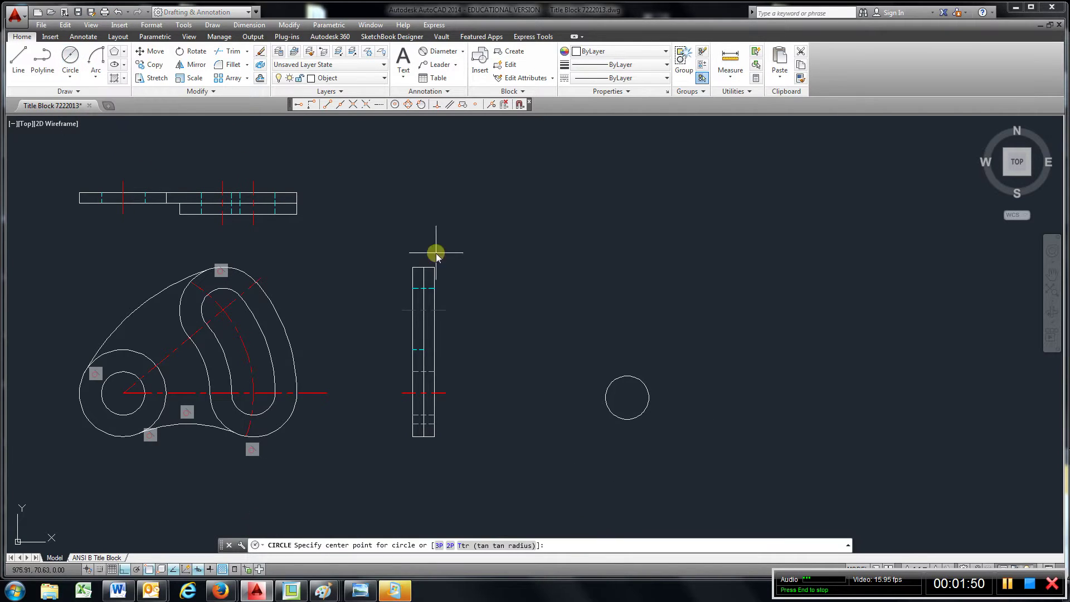
pyautogui.click(627, 397)
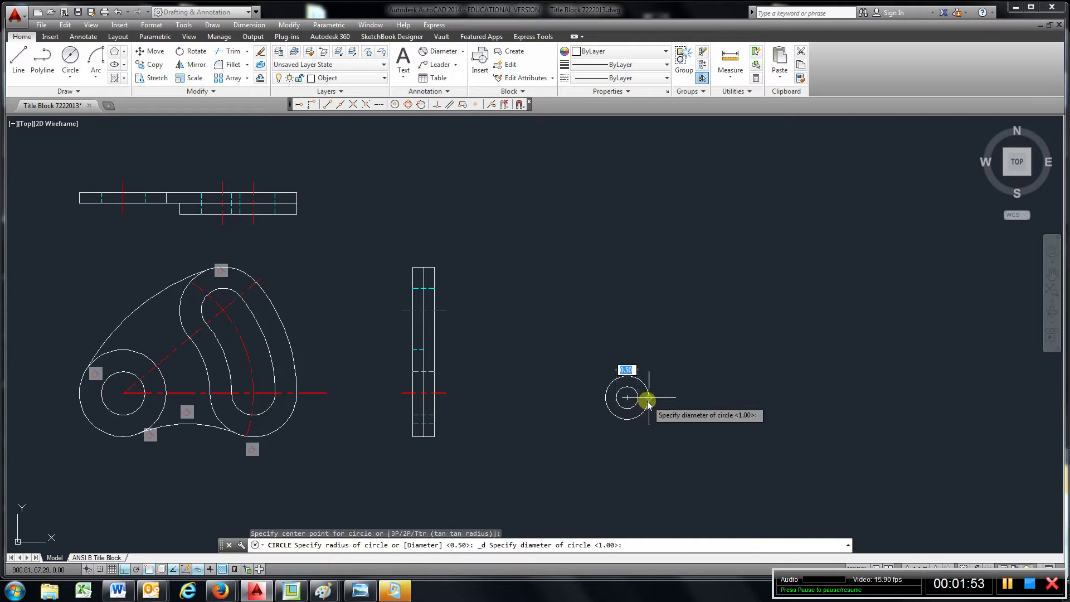
pyautogui.write('2')
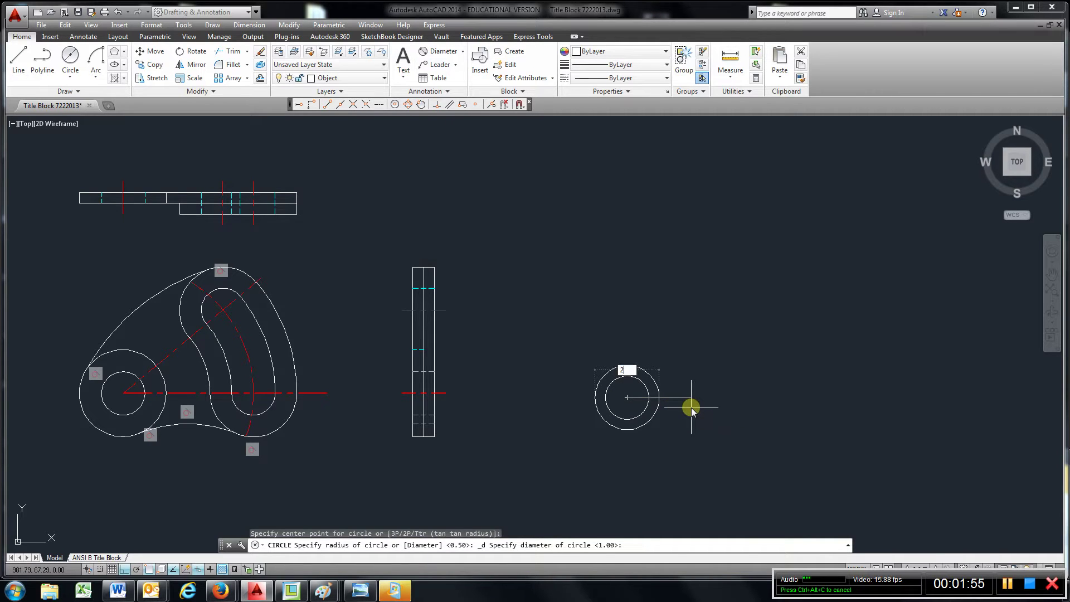
pyautogui.press('Return')
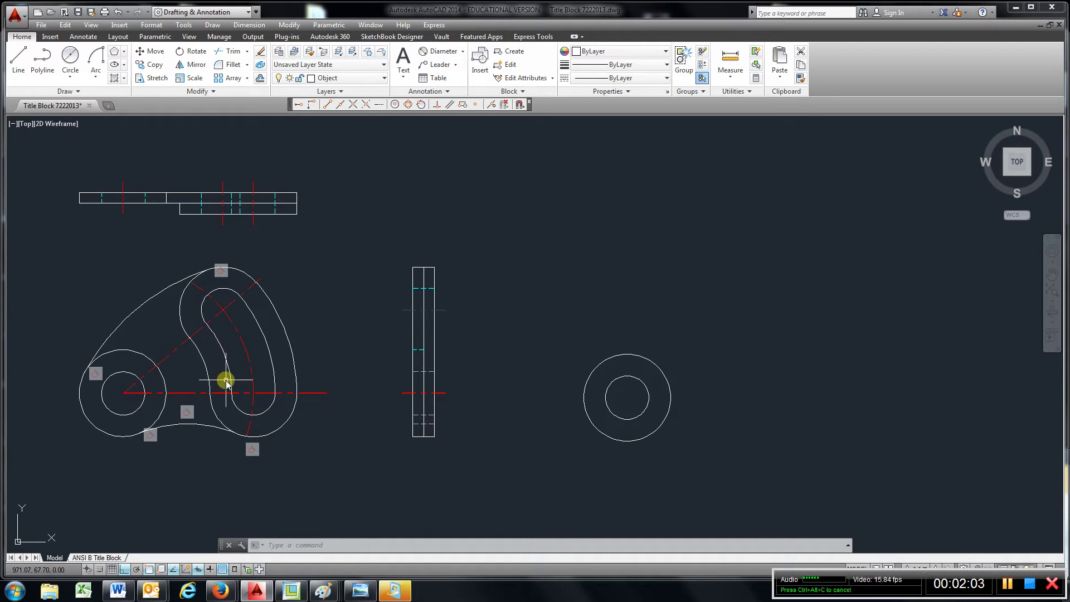
# Step: Draw a circle of radius 3 by center and radius, concentric with the hub circles
pyautogui.click(77, 80)
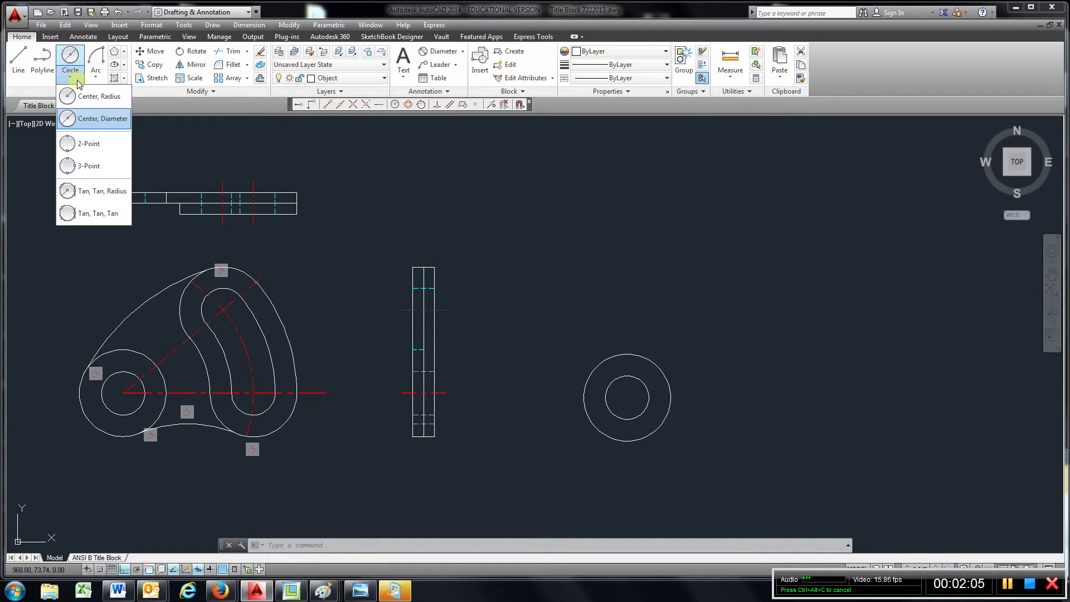
pyautogui.click(95, 96)
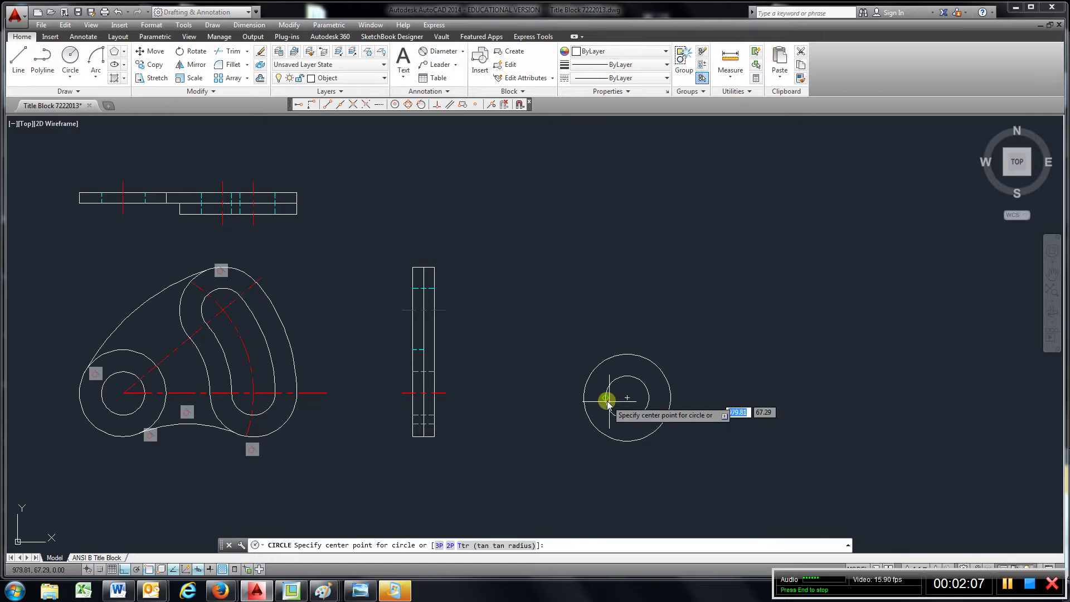
pyautogui.click(627, 397)
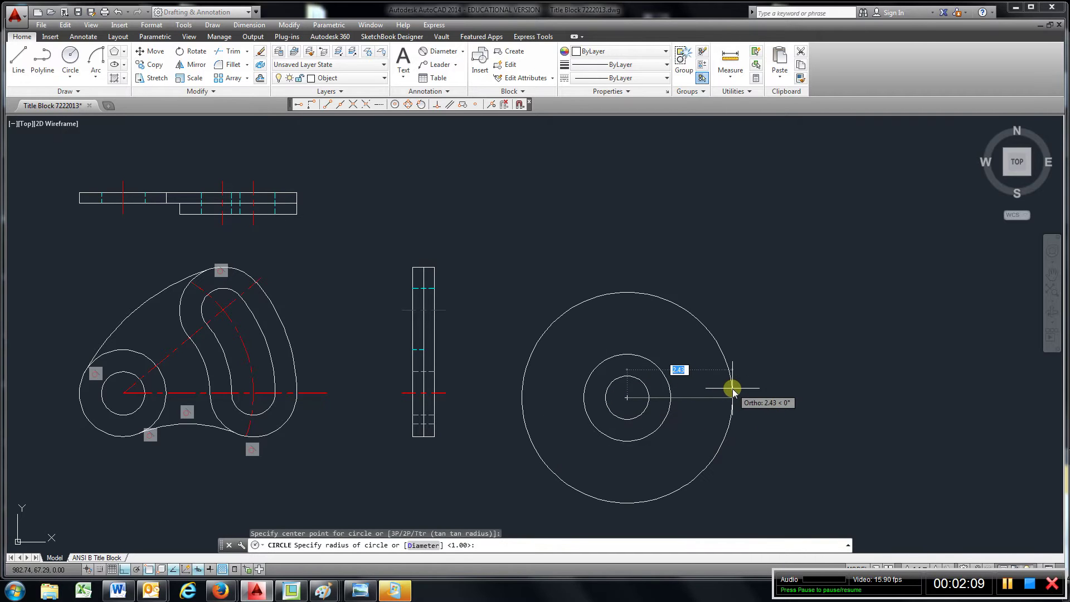
pyautogui.write('3')
pyautogui.press('Return')
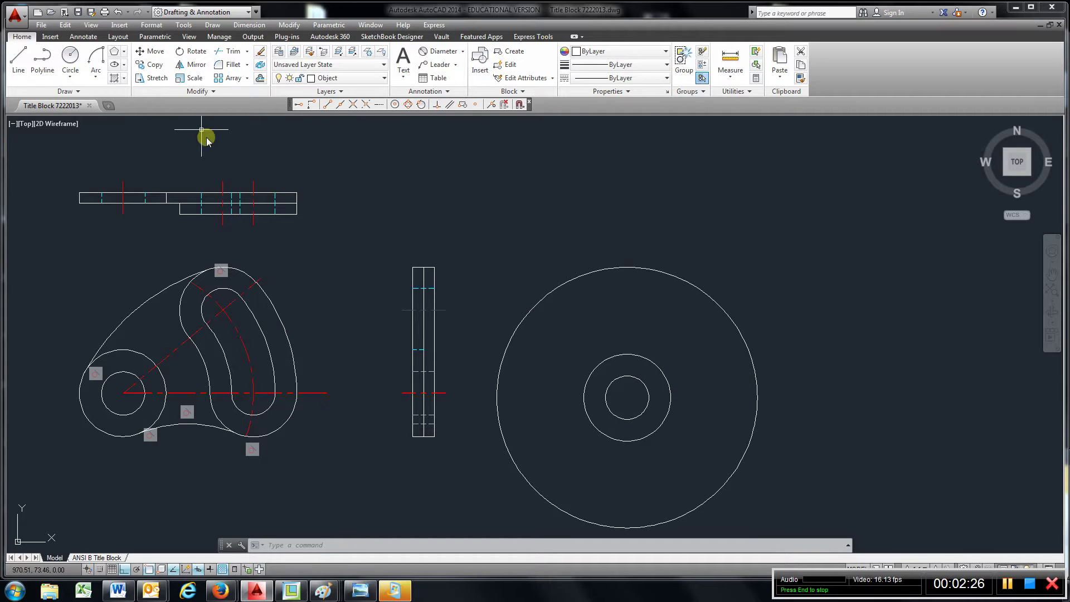
# Step: Draw a circle of radius 2.5 concentric with the hub circles for the slot's inner edge
pyautogui.click(70, 77)
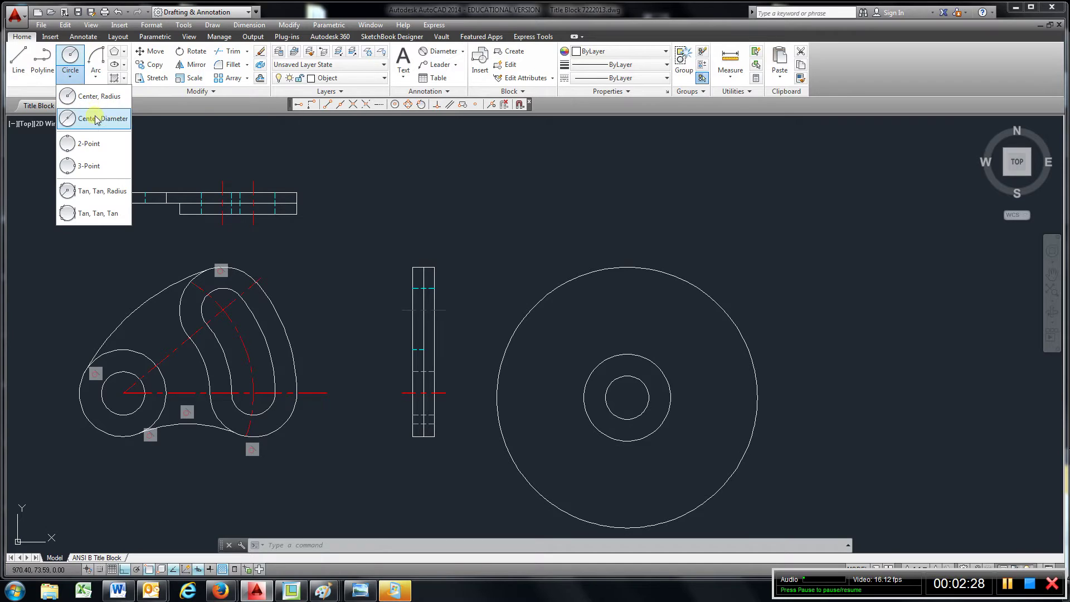
pyautogui.click(85, 99)
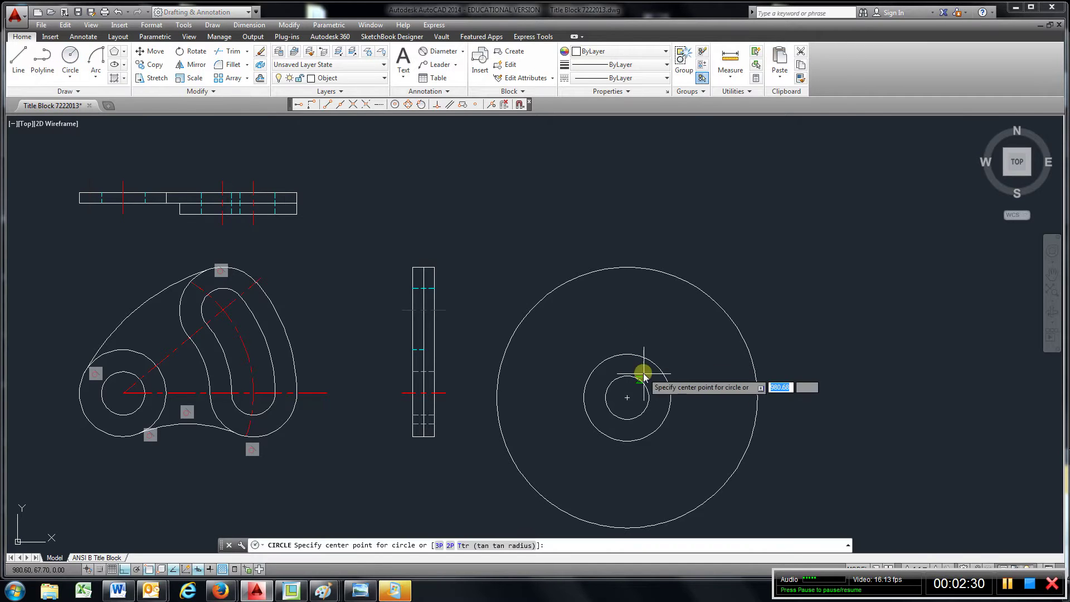
pyautogui.click(627, 398)
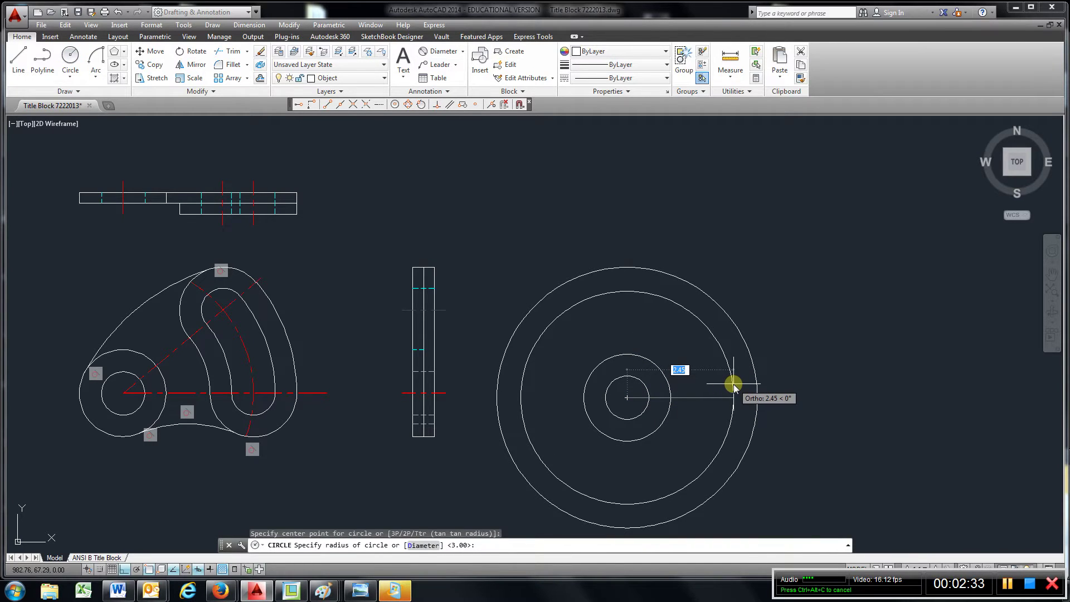
pyautogui.write('2.5')
pyautogui.press('Return')
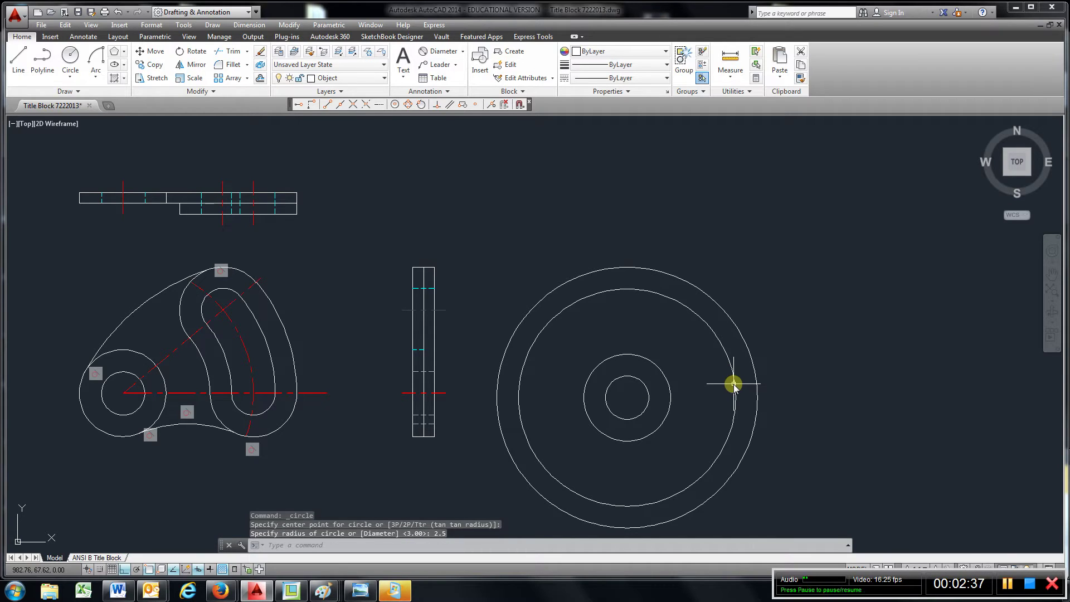
# Step: Draw a circle of radius 3.5 concentric with the hub circles for the slot's outer edge
pyautogui.click(72, 77)
pyautogui.click(89, 99)
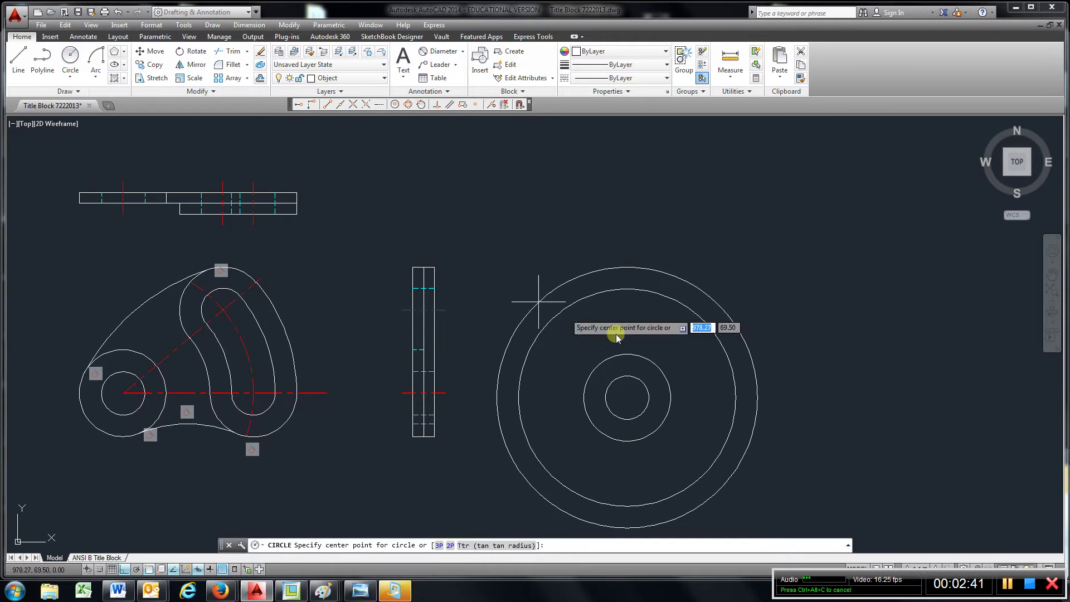
pyautogui.click(631, 404)
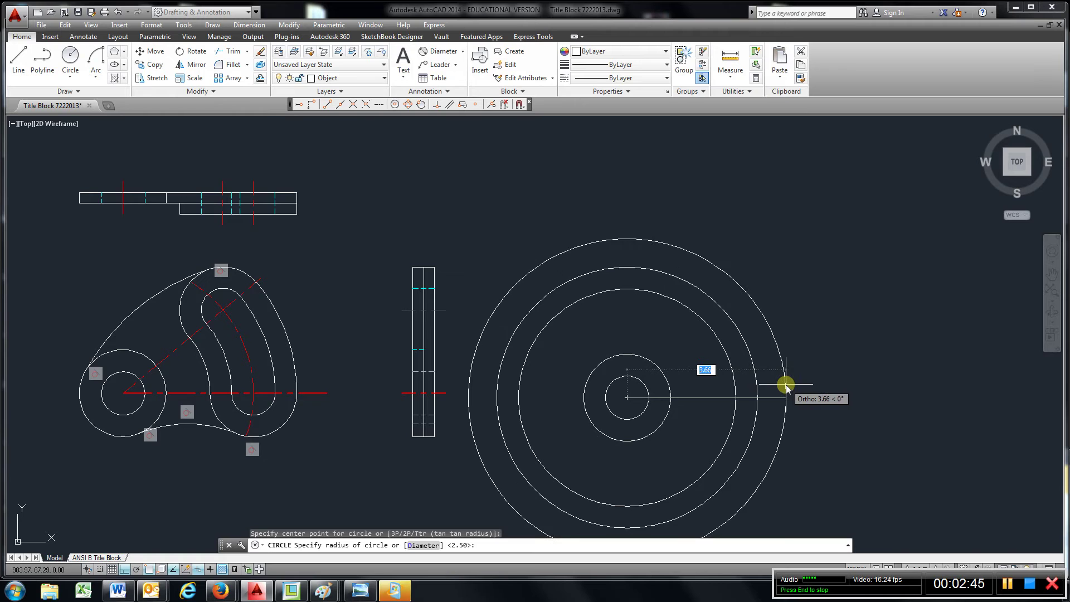
pyautogui.write('3.5')
pyautogui.press('Return')
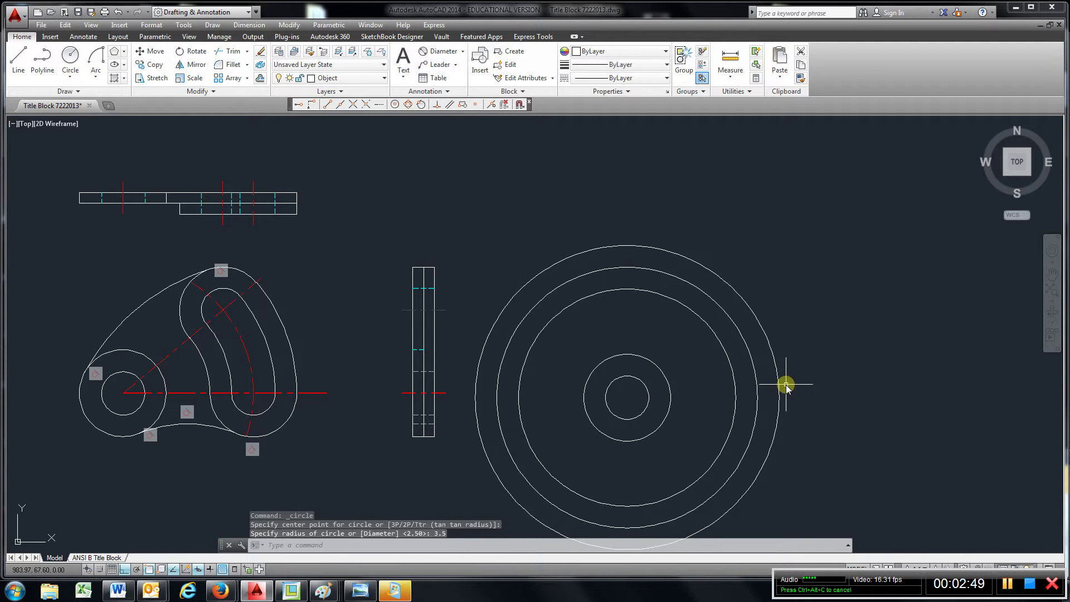
# Step: Draw a horizontal line from the hub center out past the radius 3.5 circle, toward the side away from the existing views
pyautogui.click(16, 78)
pyautogui.click(627, 397)
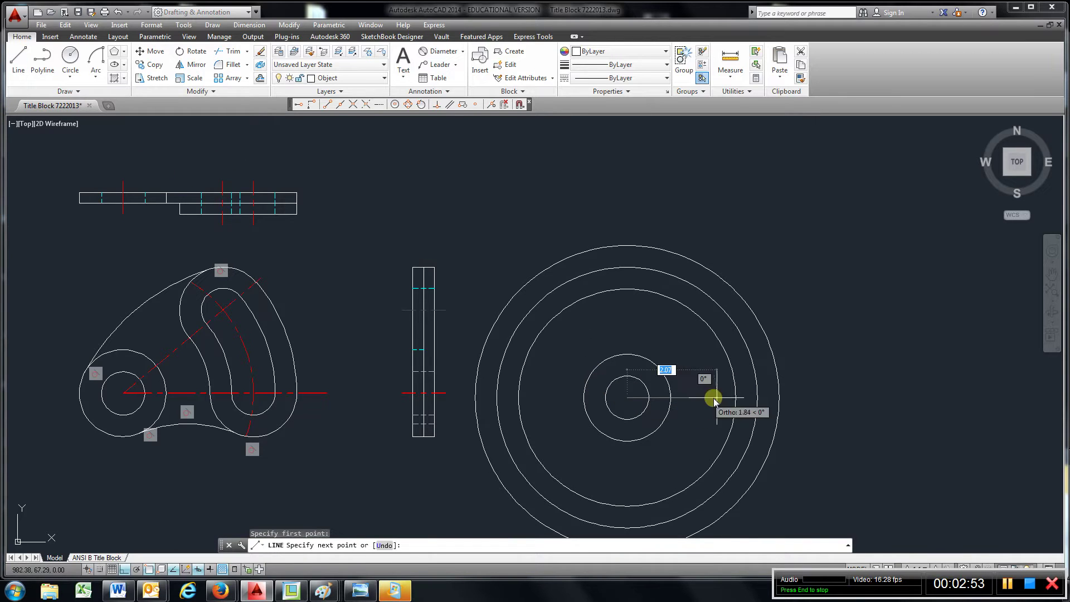
pyautogui.click(902, 397)
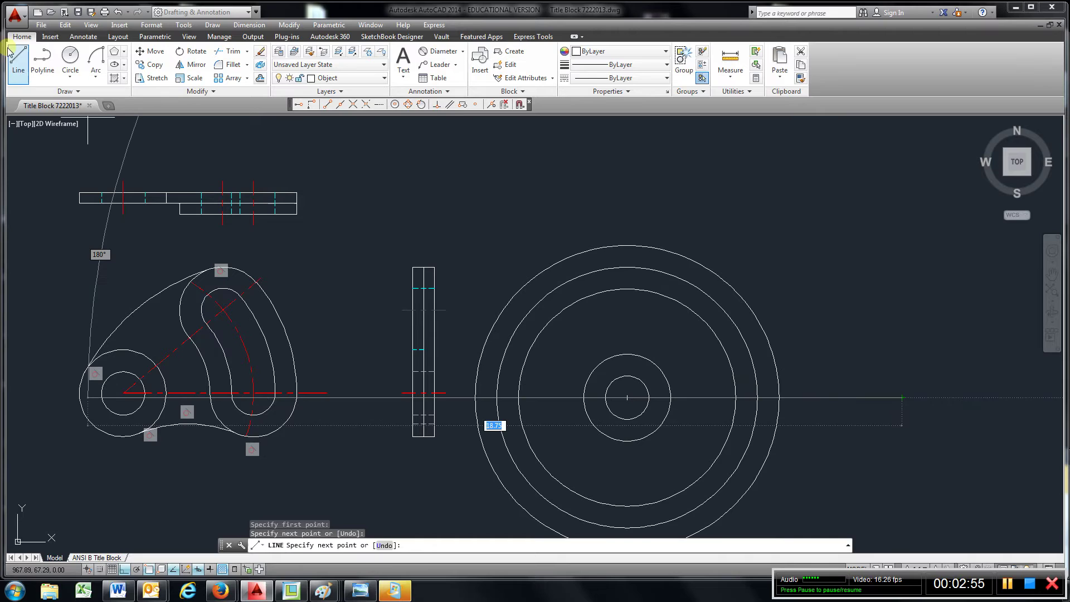
# Step: Draw a line from the hub center at 40° above the horizontal line, past the largest circle, with Ortho turned off
pyautogui.click(16, 64)
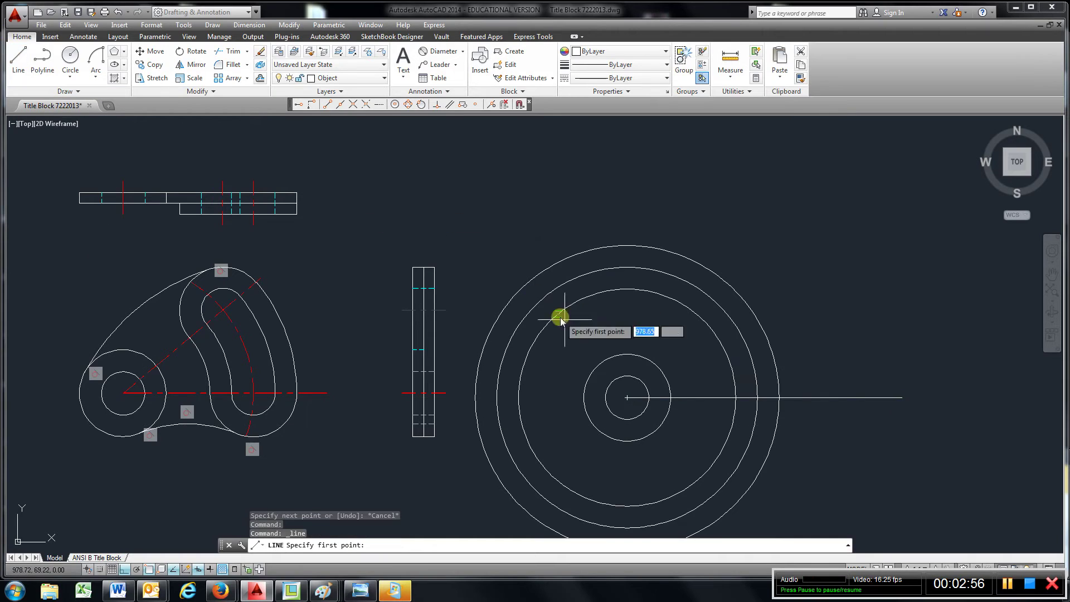
pyautogui.click(627, 397)
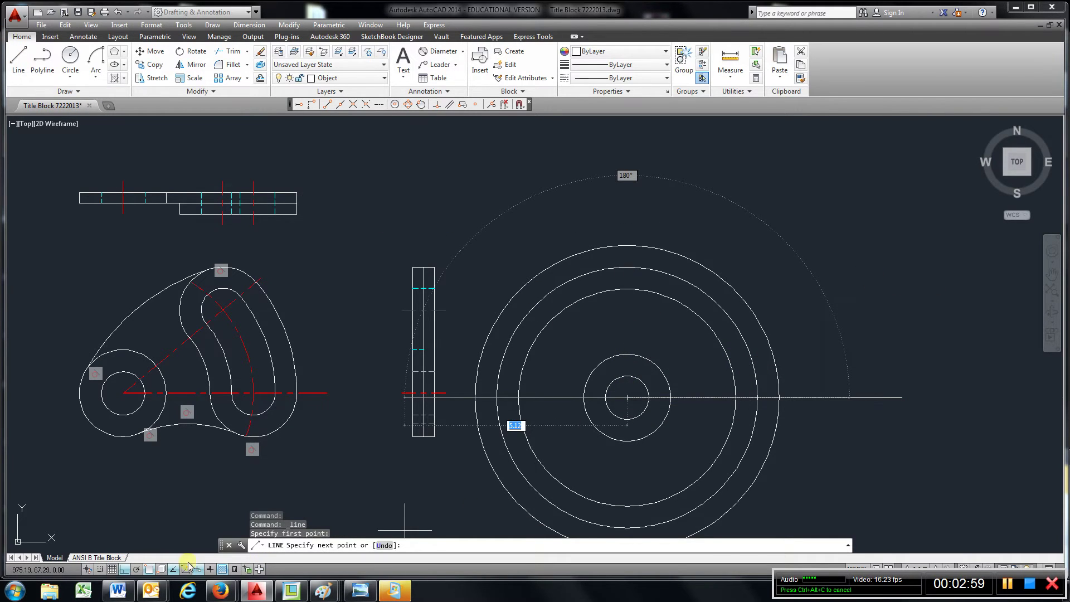
pyautogui.click(137, 568)
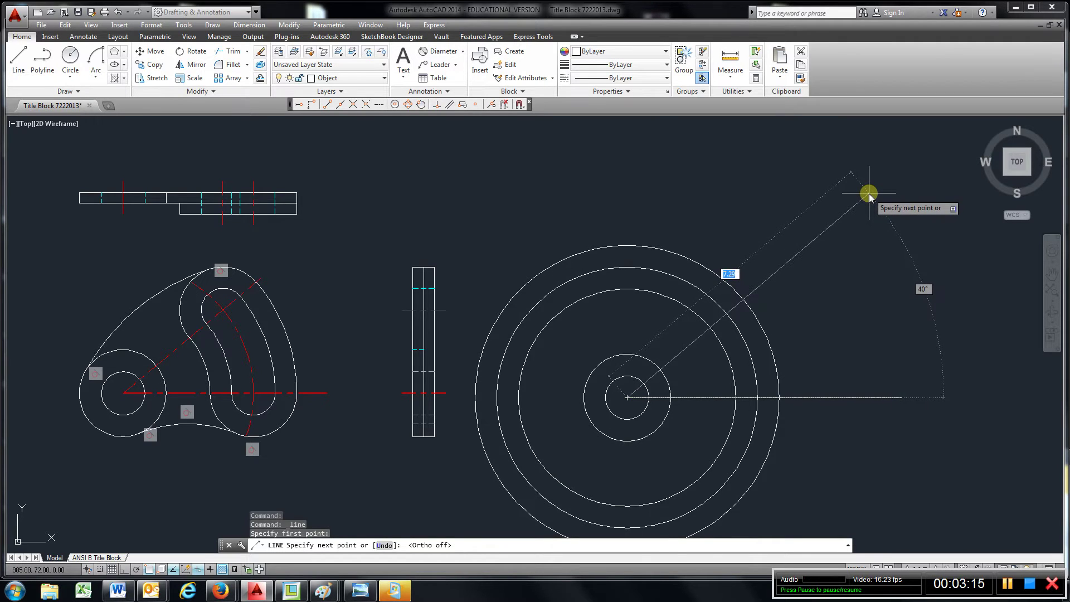
pyautogui.click(869, 194)
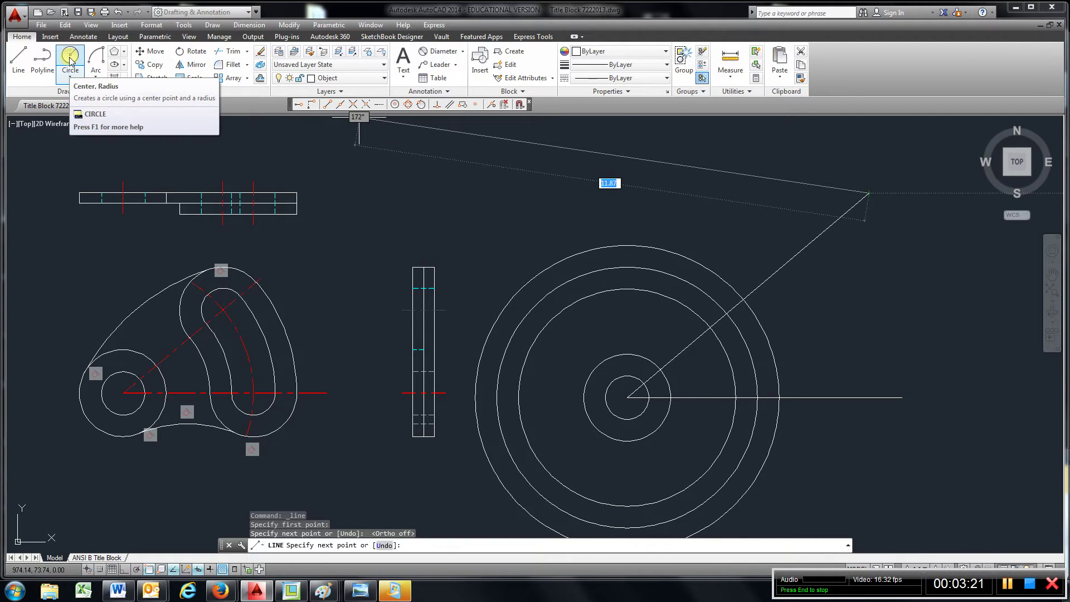
# Step: Draw a two-point circle on the 40° line between its intersections with the radius 2.5 and radius 3.5 circles
pyautogui.click(71, 80)
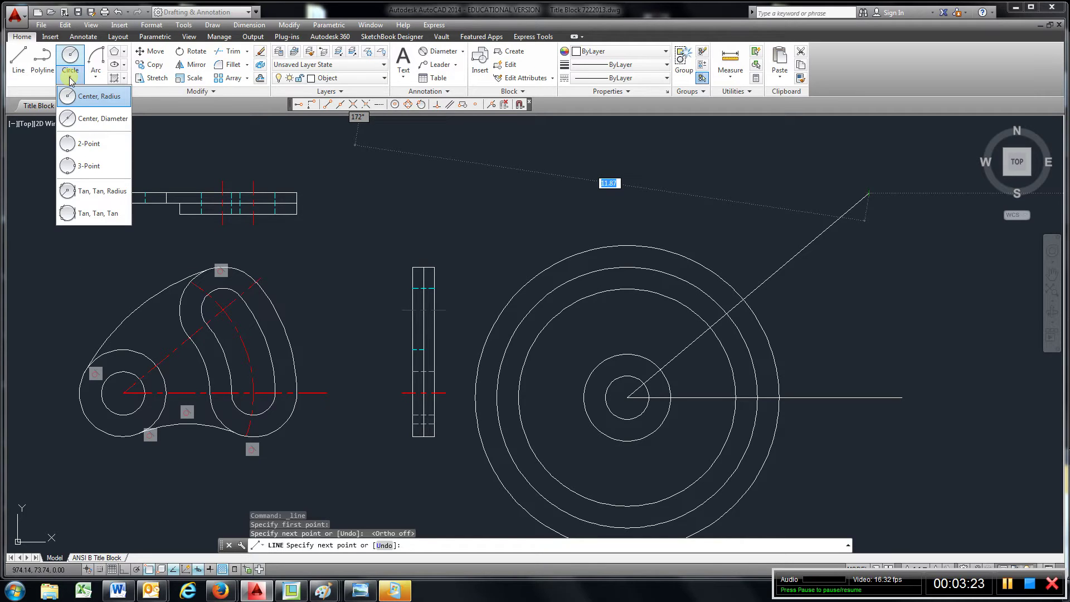
pyautogui.click(85, 145)
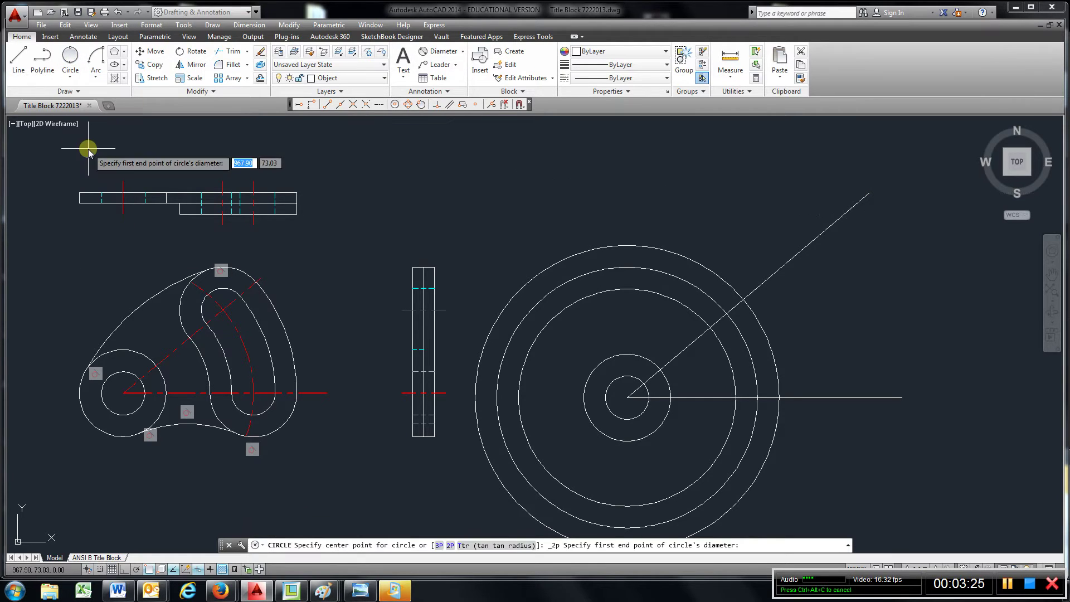
pyautogui.click(710, 328)
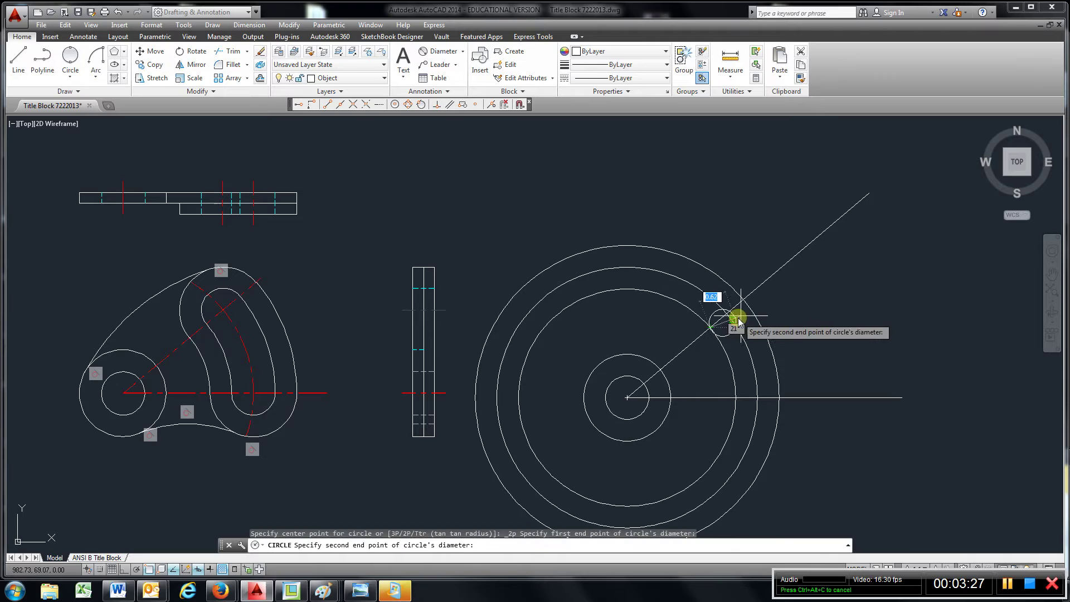
pyautogui.click(745, 300)
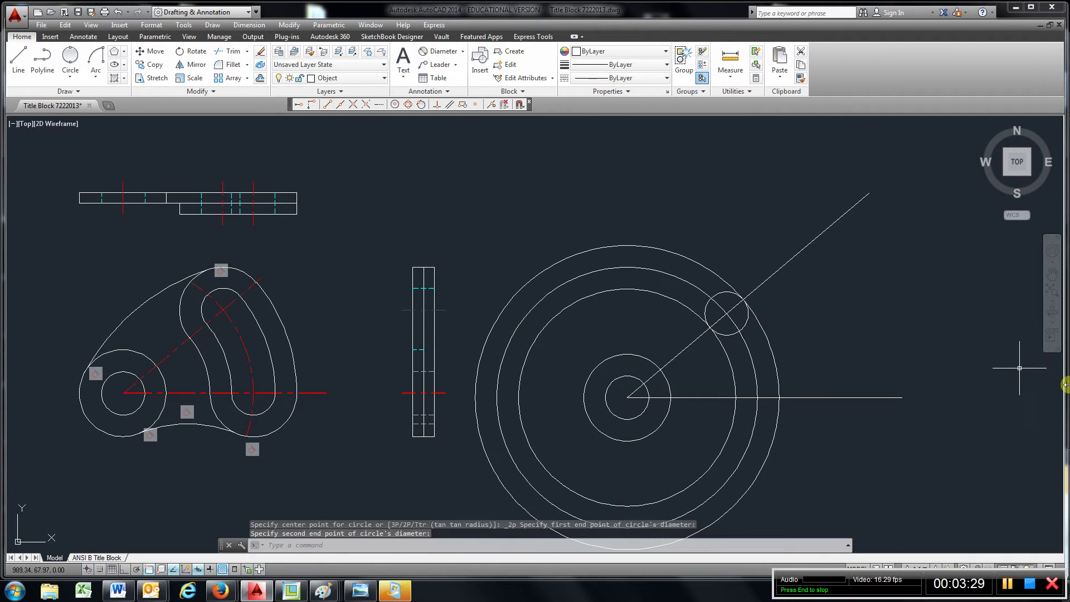
pyautogui.click(69, 55)
pyautogui.click(758, 398)
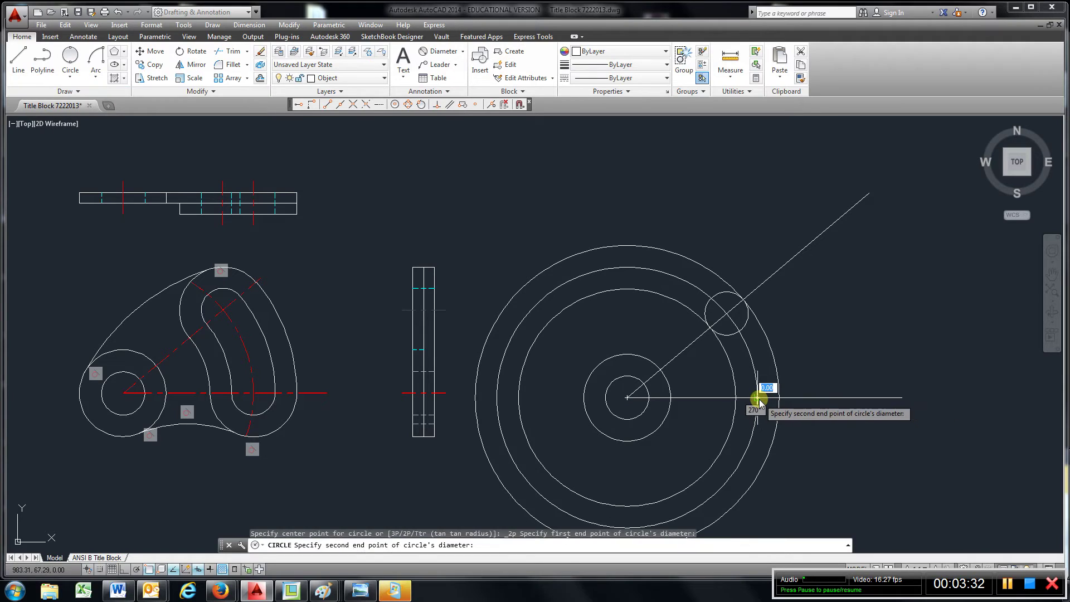
pyautogui.click(758, 399)
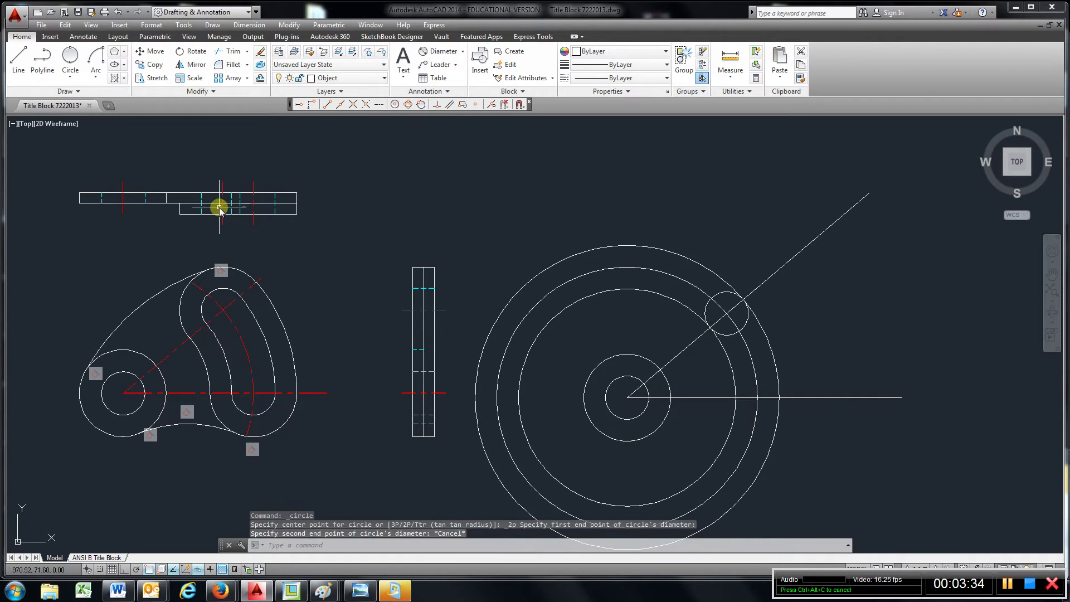
# Step: Try a circle centered where the horizontal line meets the radius 2.5 circle and reaching the radius 3.5 circle, and undo it
pyautogui.press('Return')
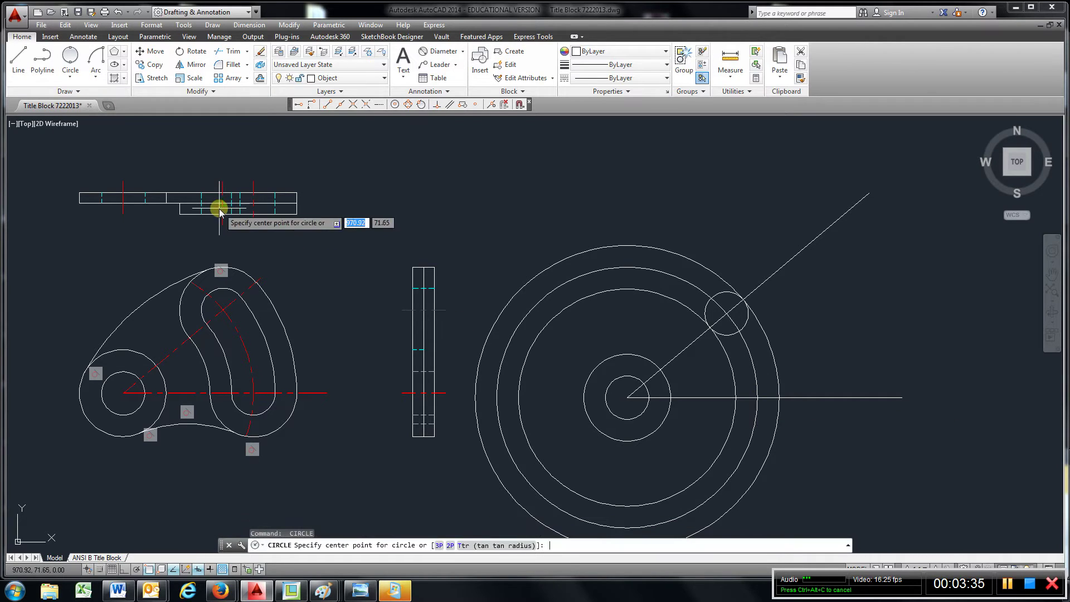
pyautogui.click(736, 398)
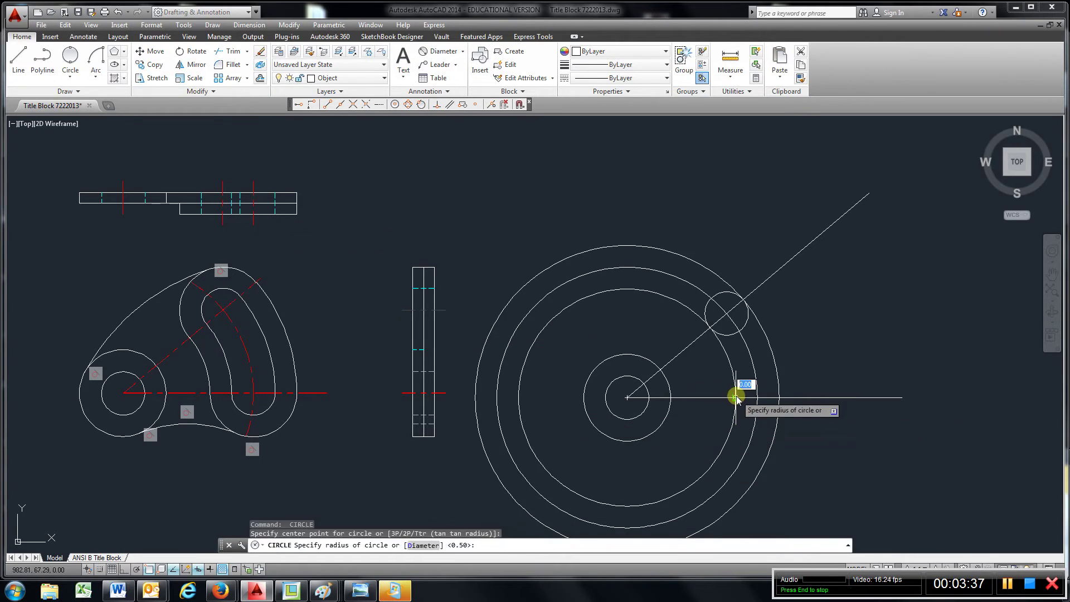
pyautogui.click(780, 398)
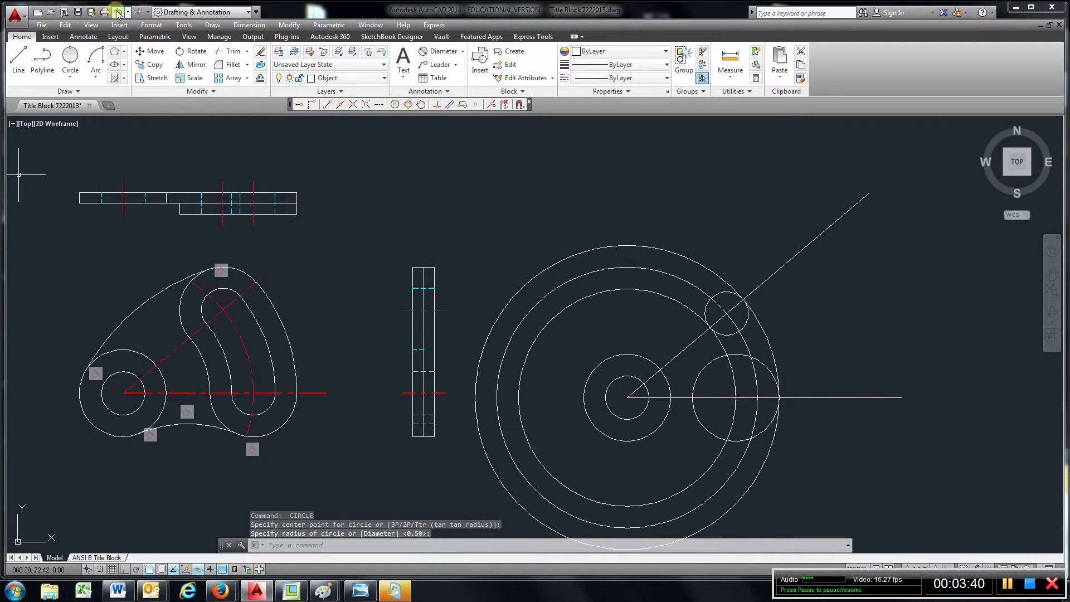
pyautogui.click(117, 12)
# Step: Draw a two-point circle on the horizontal line between its intersections with the radius 2.5 and radius 3.5 circles
pyautogui.click(71, 75)
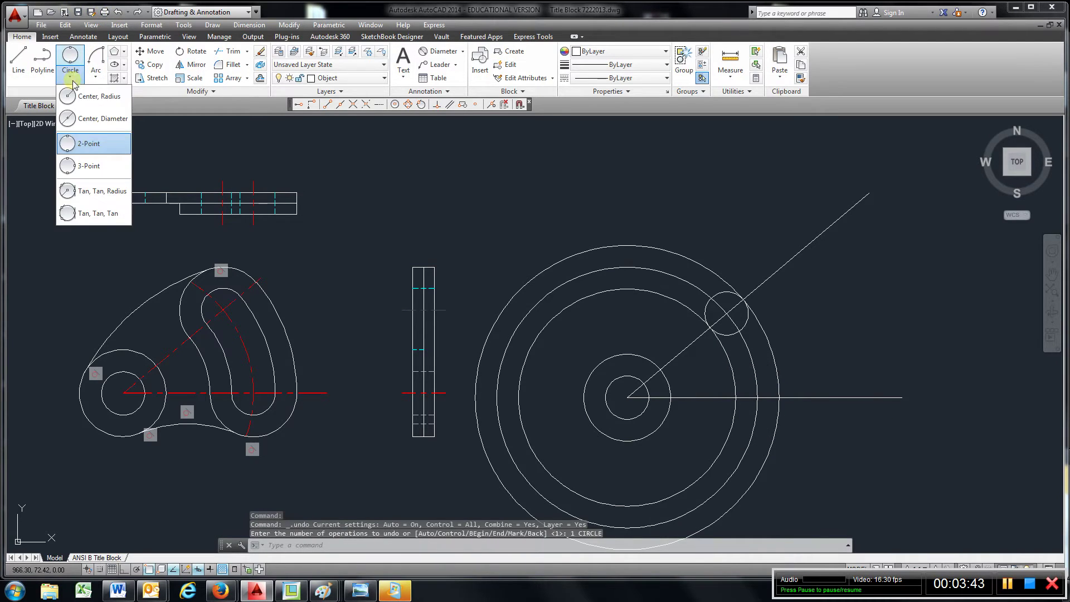
pyautogui.click(88, 144)
pyautogui.click(735, 397)
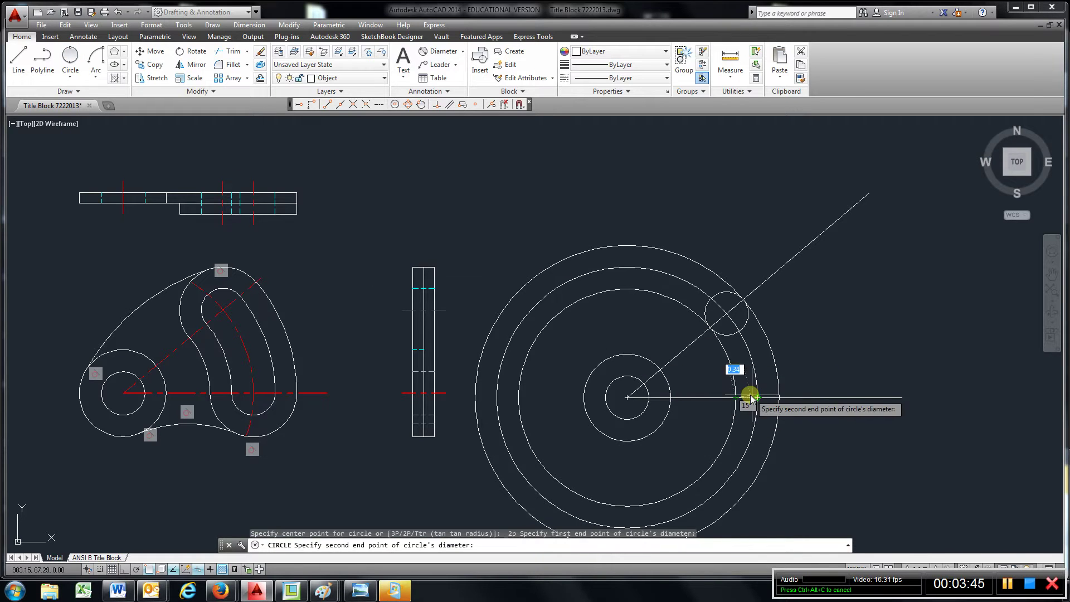
pyautogui.click(778, 397)
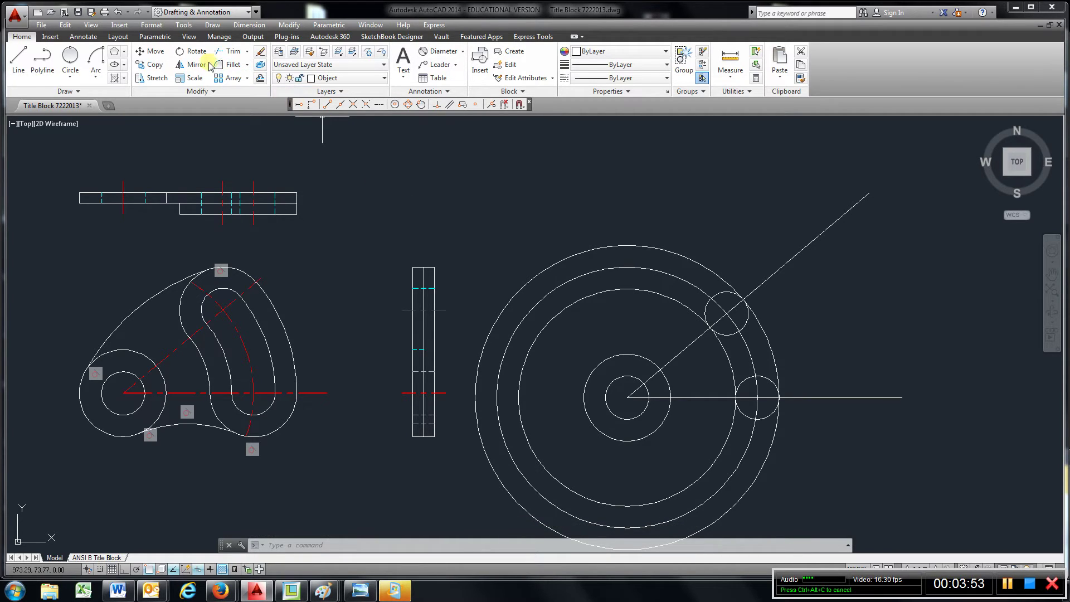
# Step: Trim the radius 3.5 and radius 2.5 circles to the arcs between the two small slot-end circles
pyautogui.click(226, 53)
pyautogui.click(729, 334)
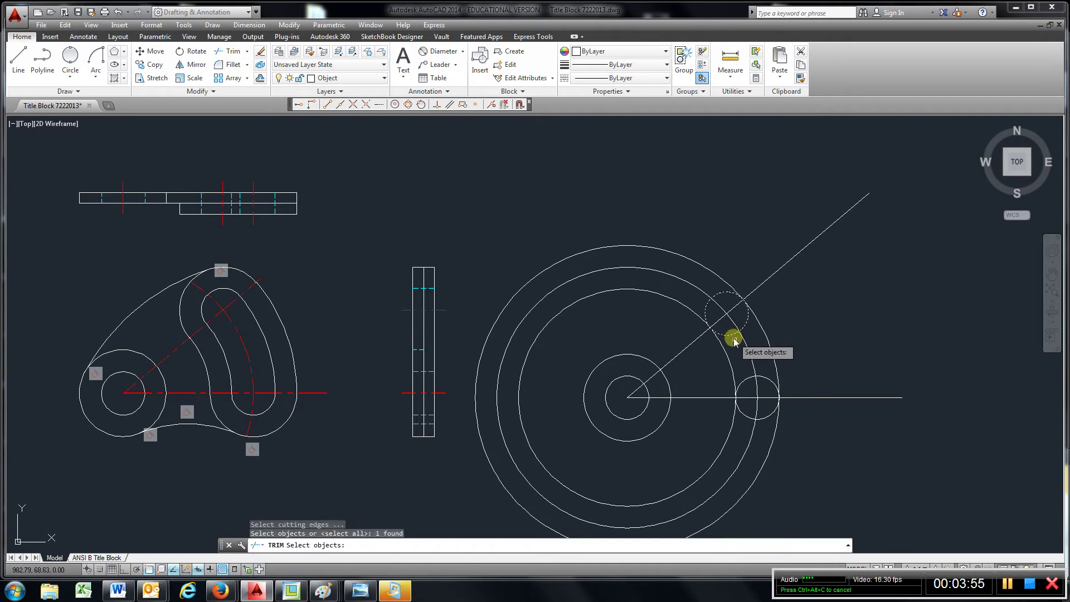
pyautogui.click(752, 387)
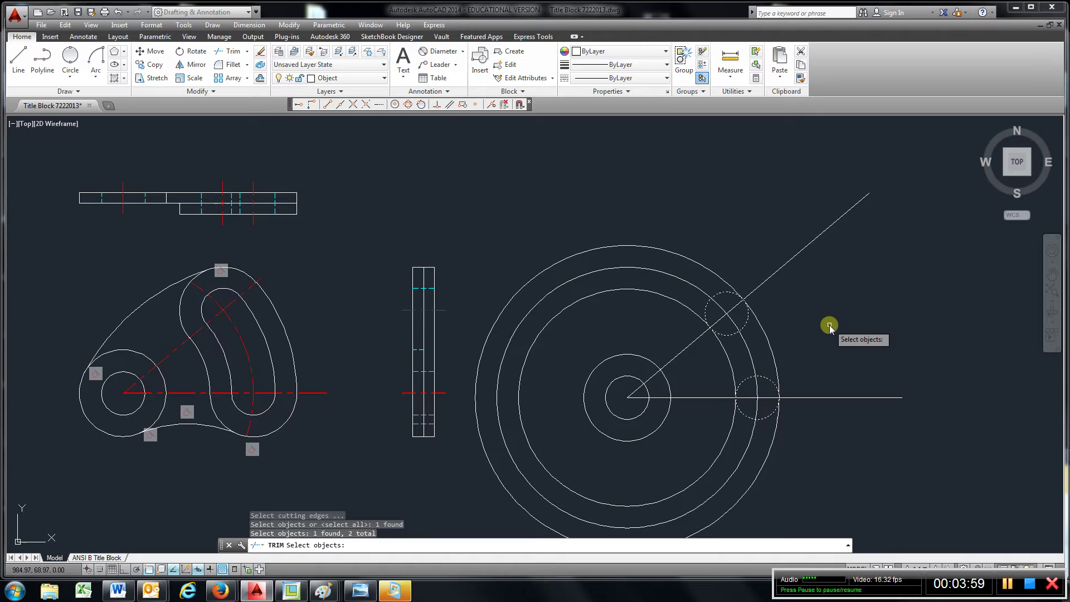
pyautogui.press('Return')
pyautogui.click(720, 277)
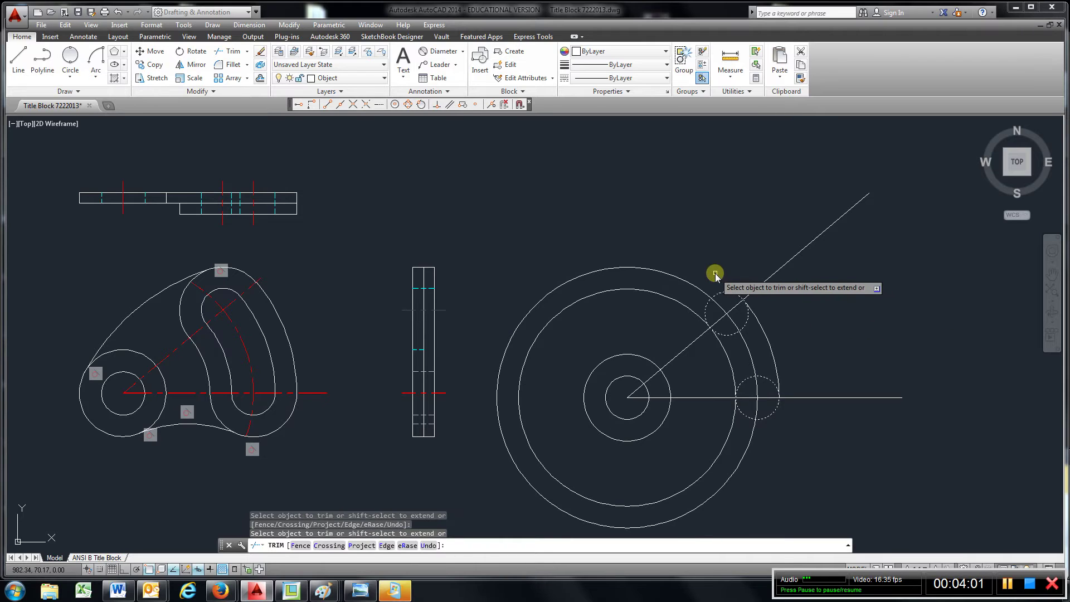
pyautogui.click(689, 303)
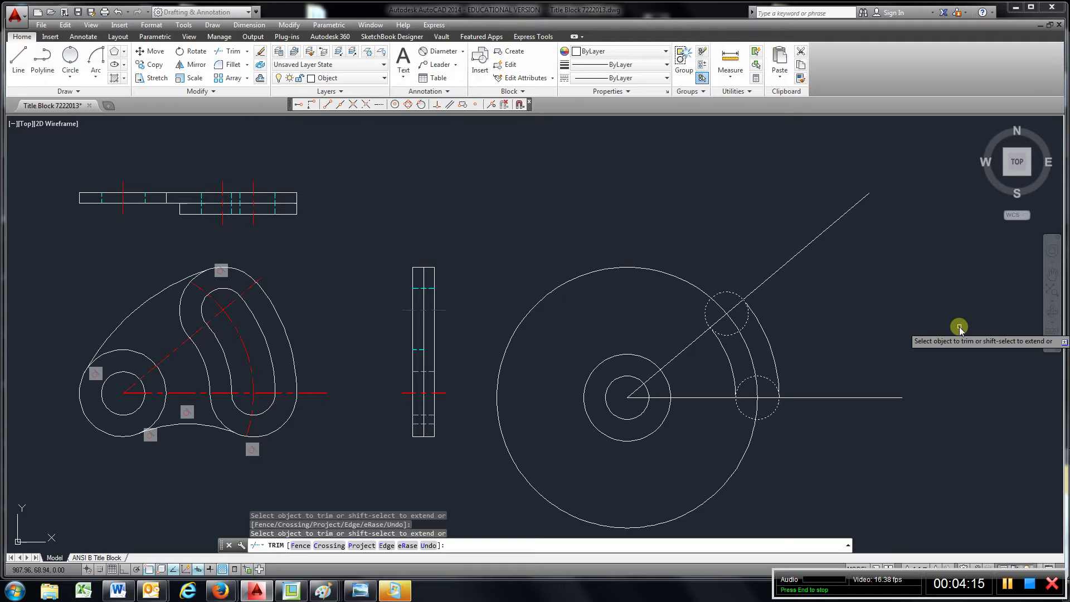
# Step: Draw a radius 1 circle concentric with the small slot-end circle on the 40° line
pyautogui.click(68, 79)
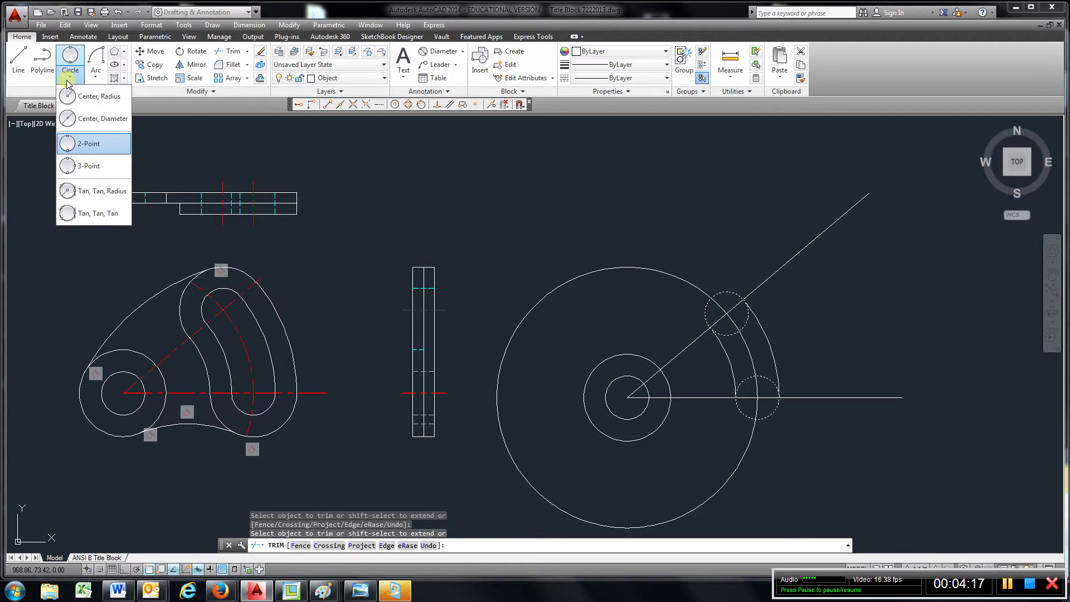
pyautogui.click(92, 96)
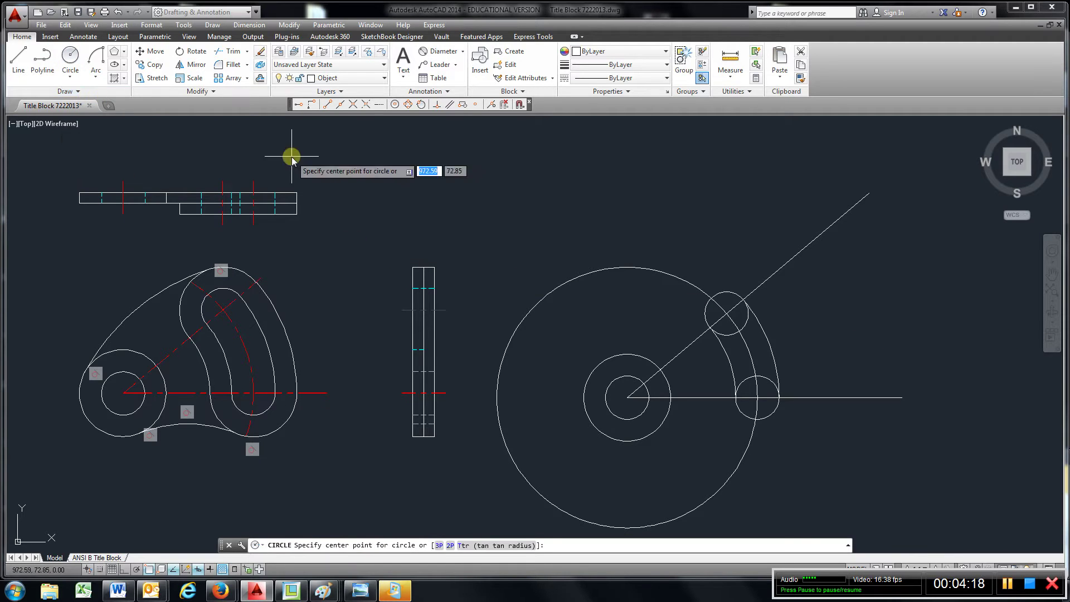
pyautogui.click(725, 313)
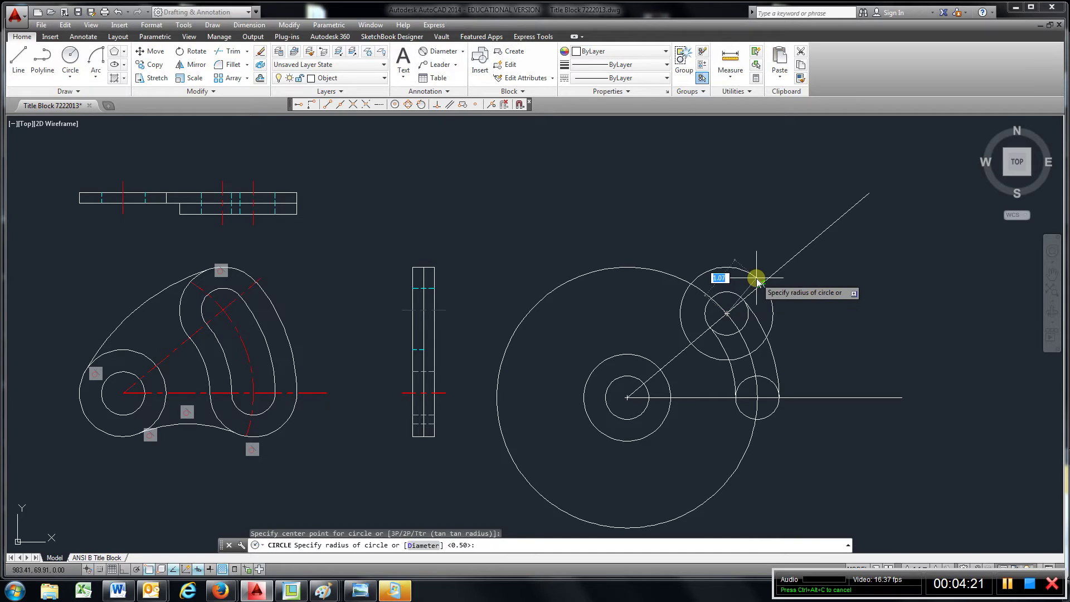
pyautogui.write('1')
pyautogui.press('Return')
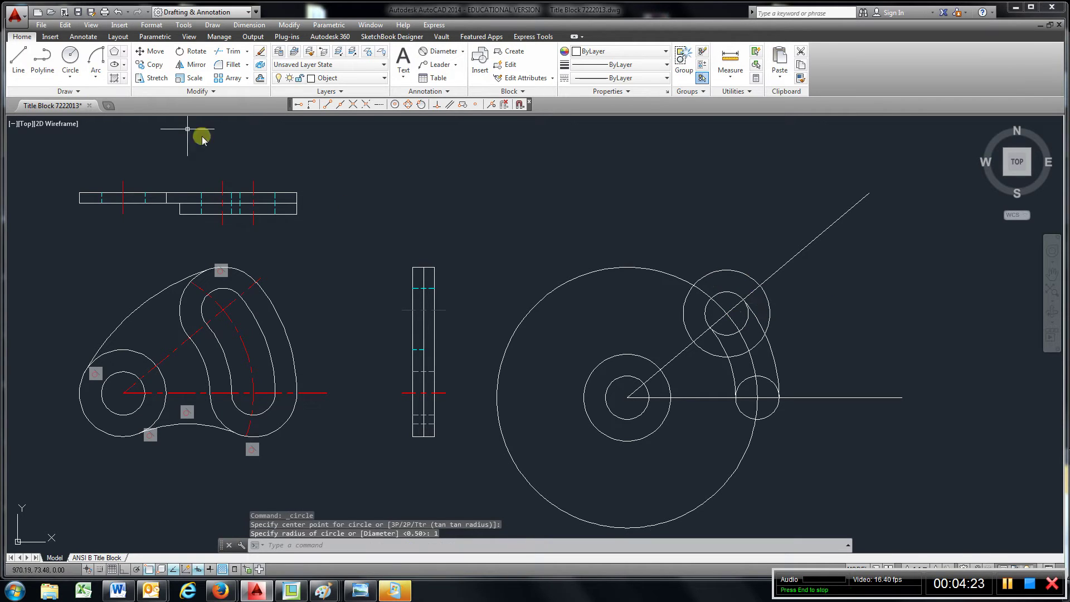
# Step: Draw a radius 1 circle concentric with the small slot-end circle on the horizontal line
pyautogui.press('Return')
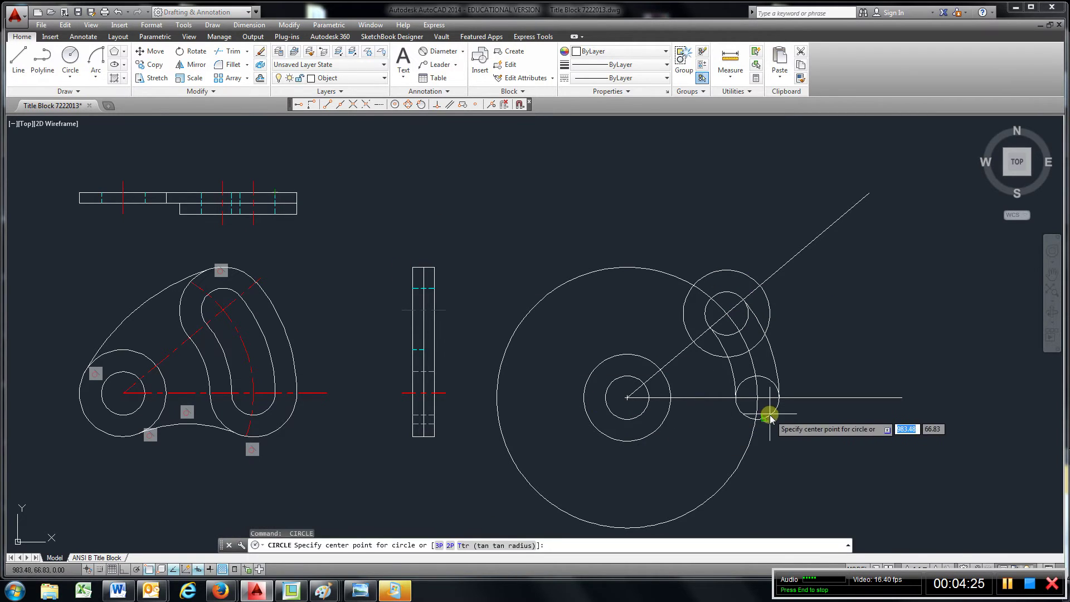
pyautogui.click(758, 398)
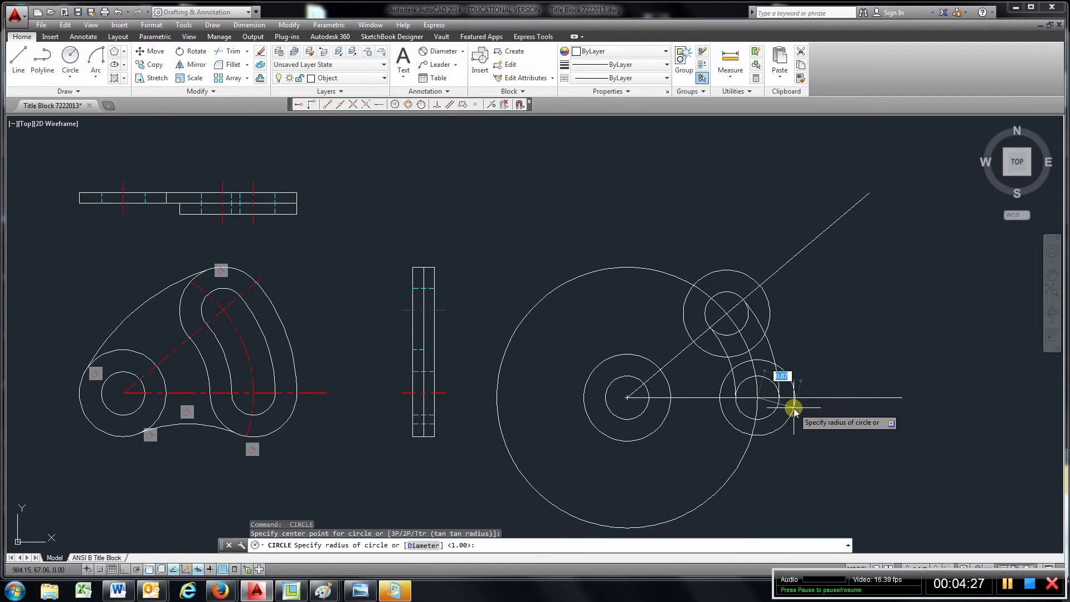
pyautogui.press('Return')
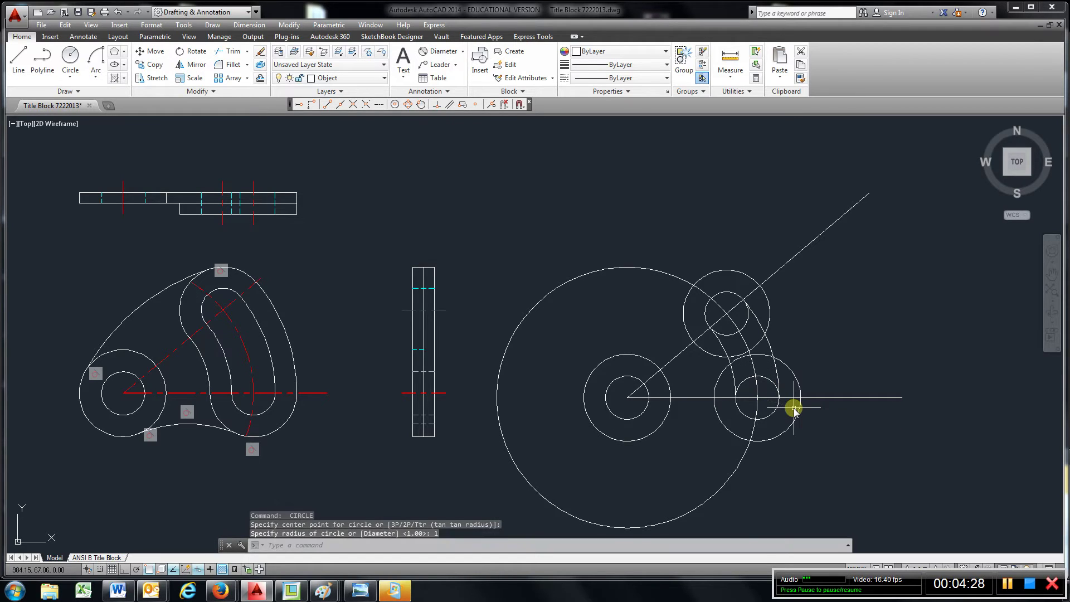
# Step: Draw a radius 2 circle from the hub center to the near intersection of the 40° line and the upper radius 1 circle
pyautogui.click(71, 54)
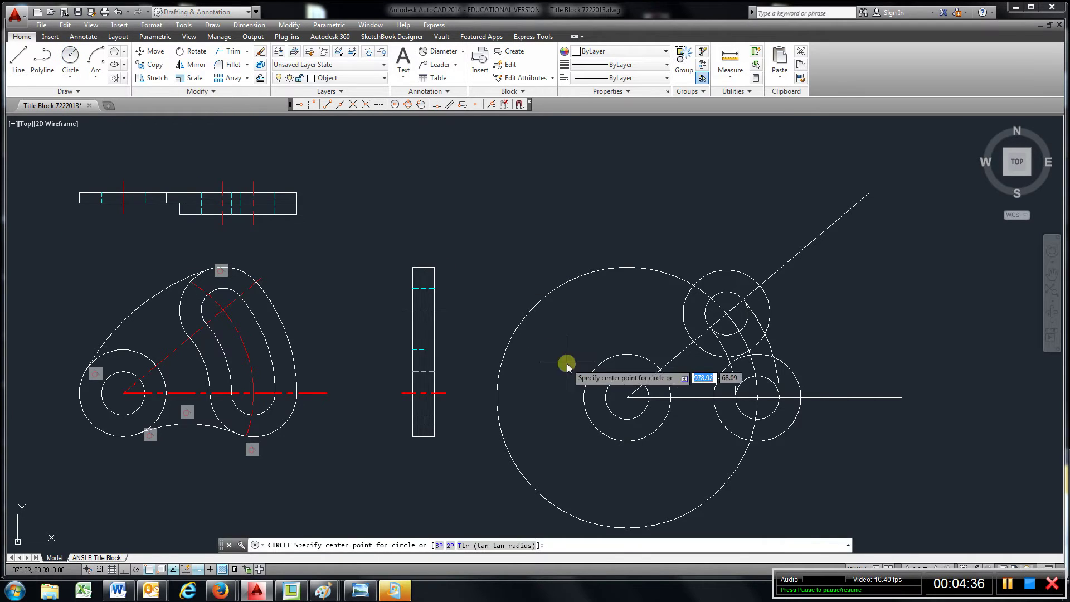
pyautogui.click(627, 398)
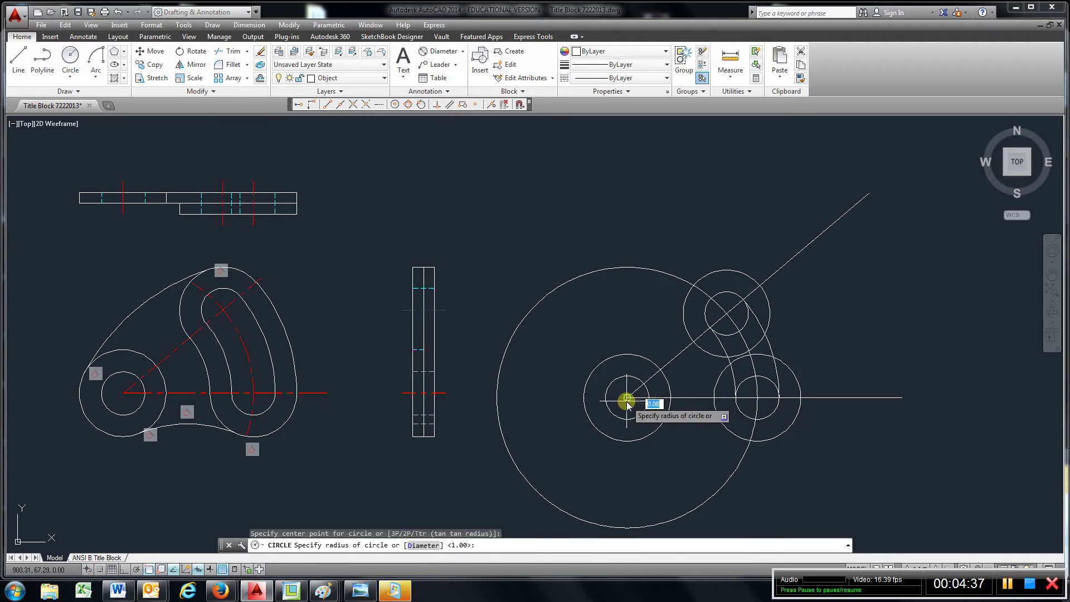
pyautogui.click(694, 345)
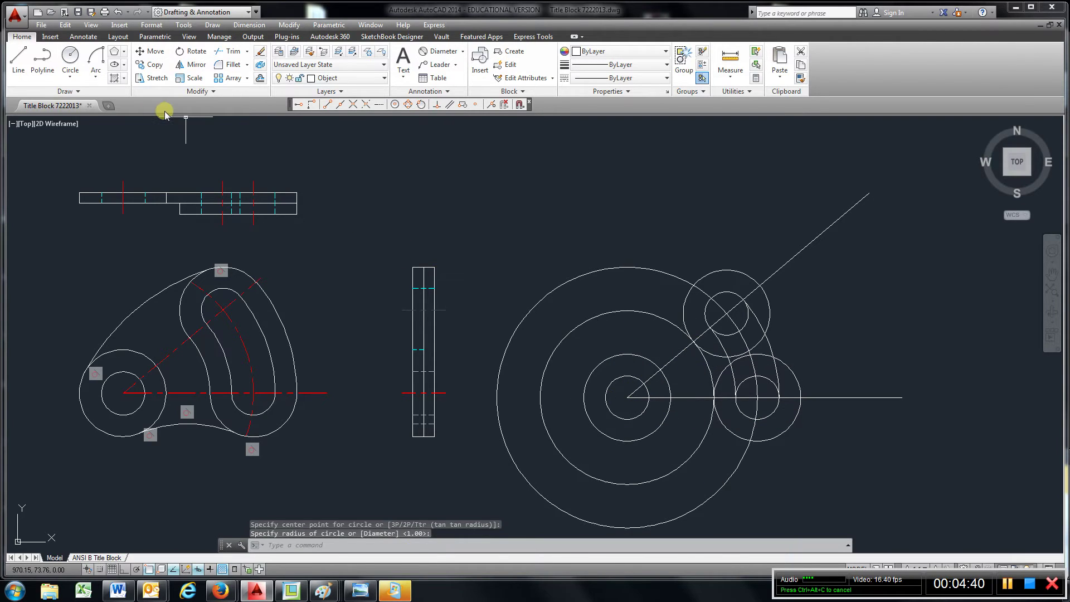
# Step: Draw a circle from the hub center through the far intersection of the 40° line and the upper radius 1 circle
pyautogui.press('Return')
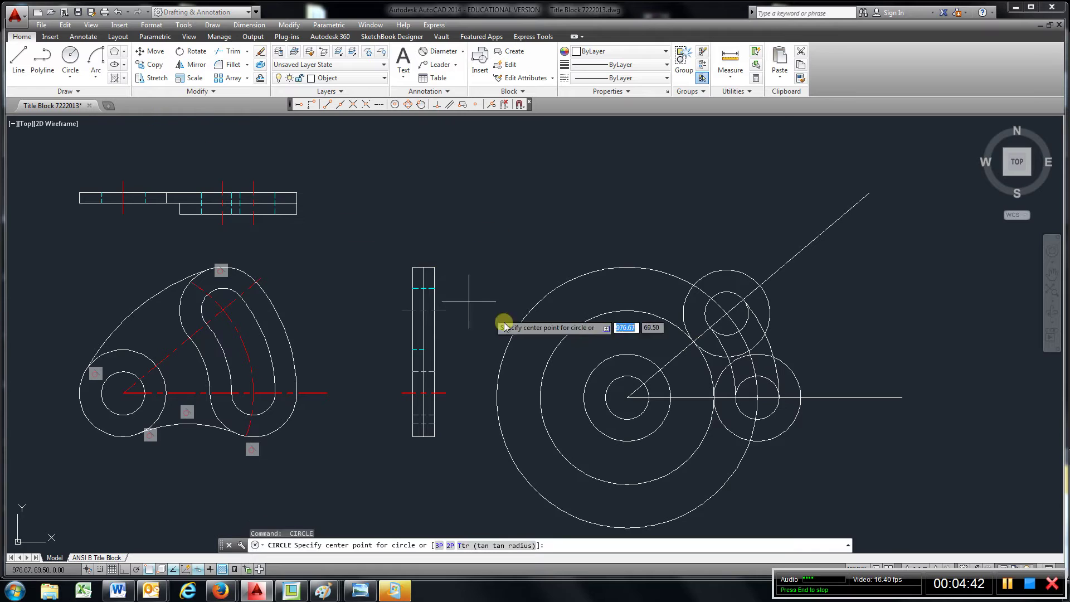
pyautogui.click(627, 397)
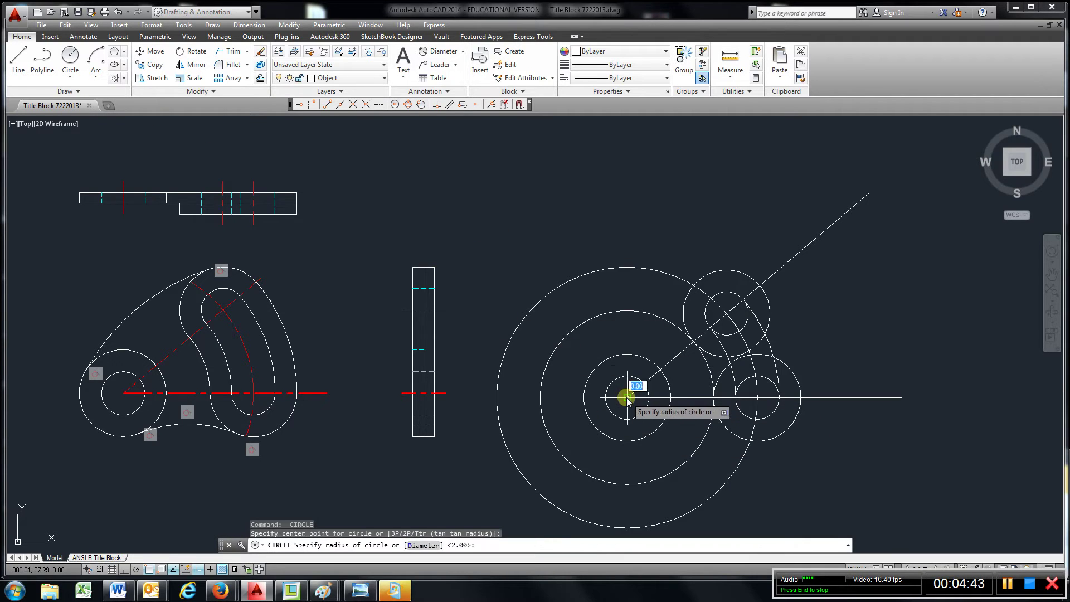
pyautogui.click(761, 287)
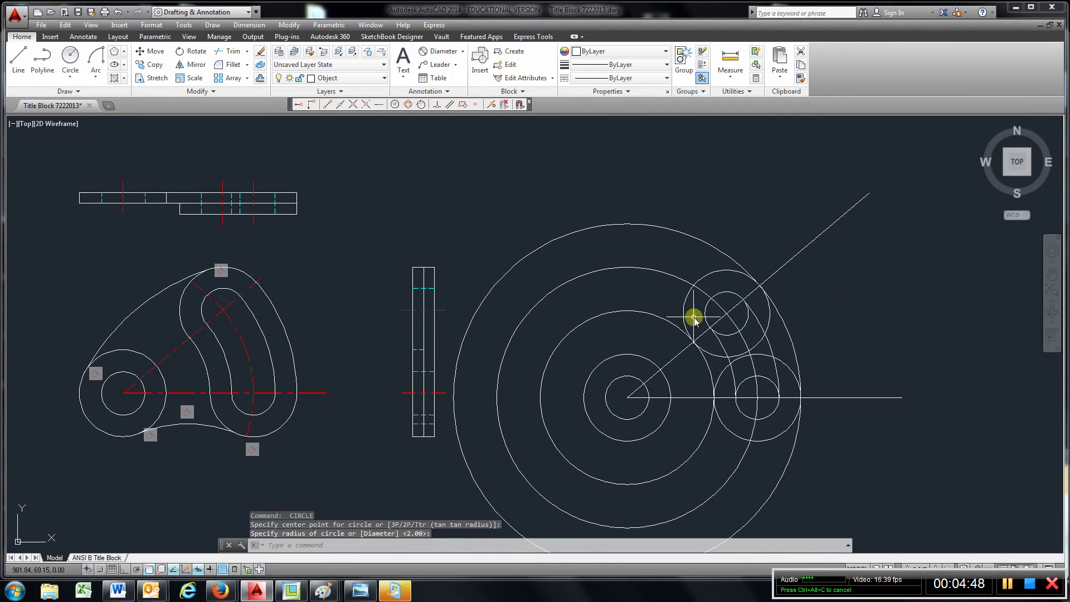
# Step: Trim the outermost circle and the radius 2 circle to the arcs between the two radius 1 circles
pyautogui.click(230, 52)
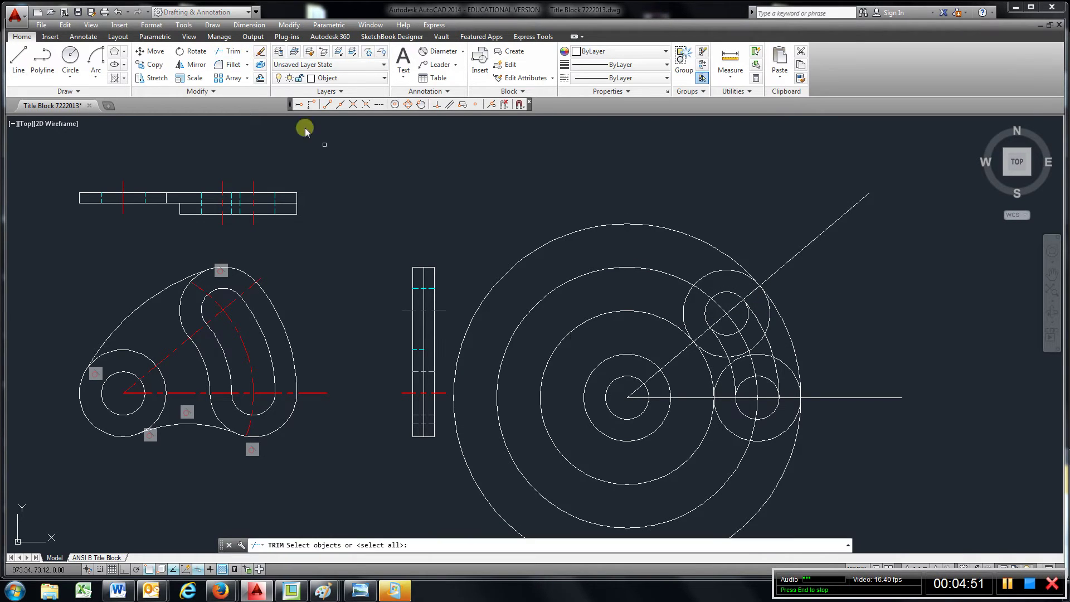
pyautogui.click(713, 357)
pyautogui.click(719, 373)
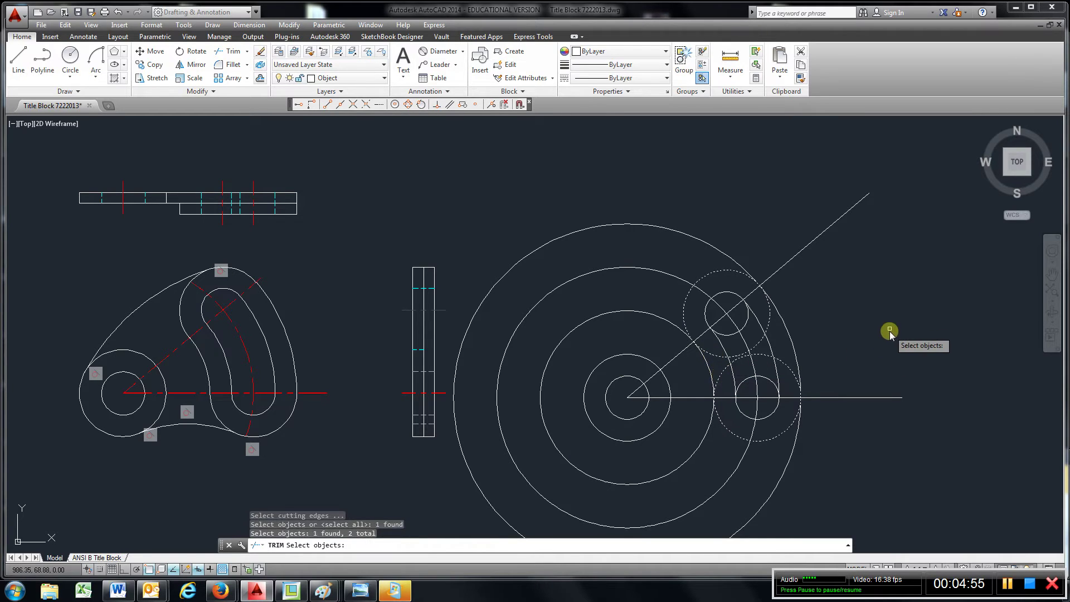
pyautogui.press('Return')
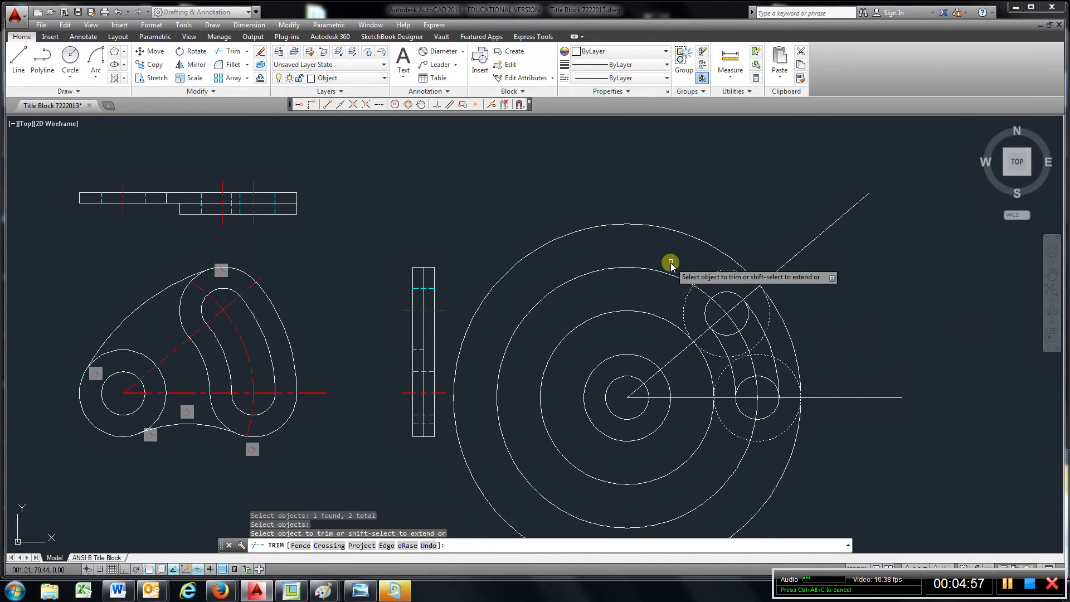
pyautogui.click(673, 231)
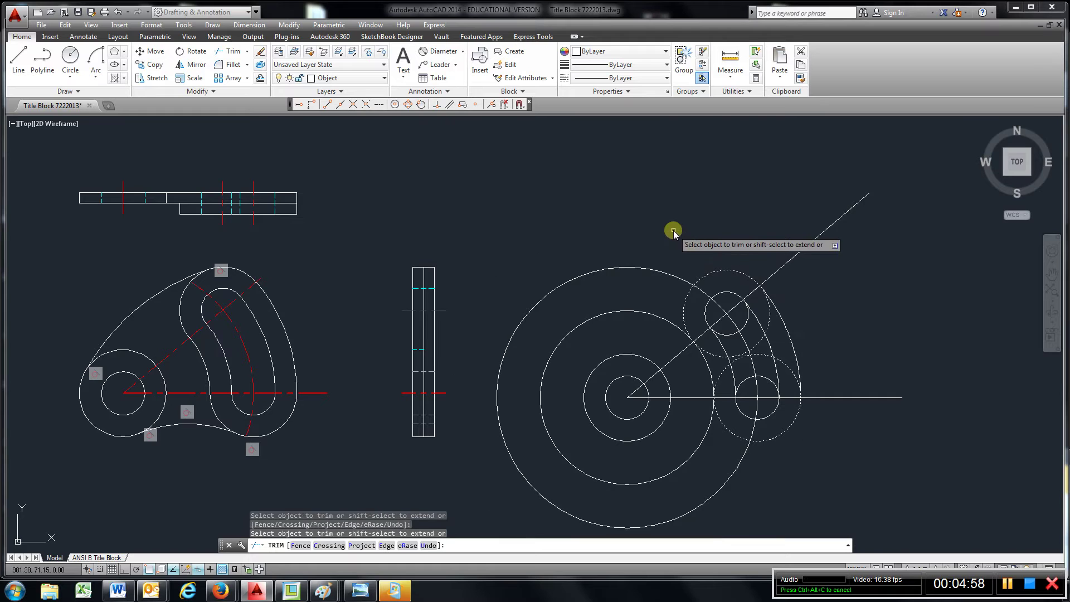
pyautogui.click(660, 316)
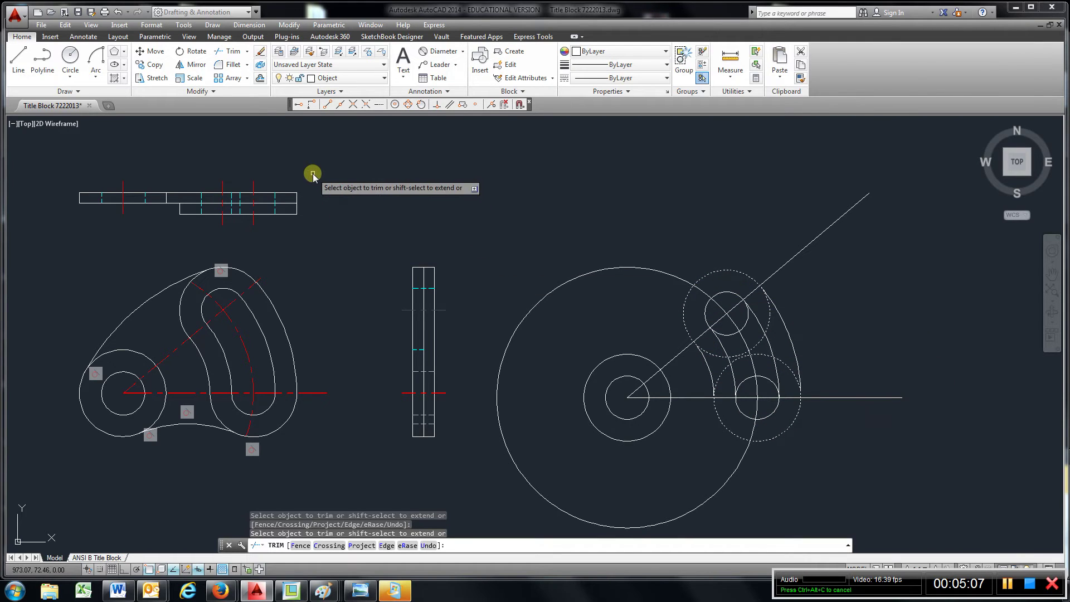
pyautogui.press('Escape')
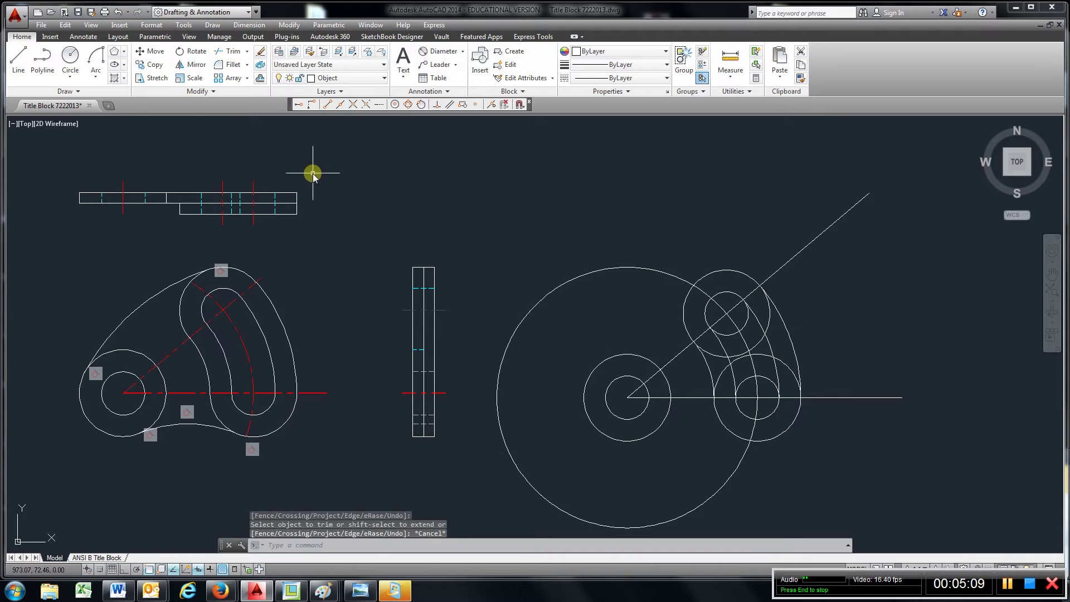
# Step: Trim the two radius 1 circles where they cross the slot wall, using the four concentric slot arcs as cutting edges
pyautogui.click(233, 51)
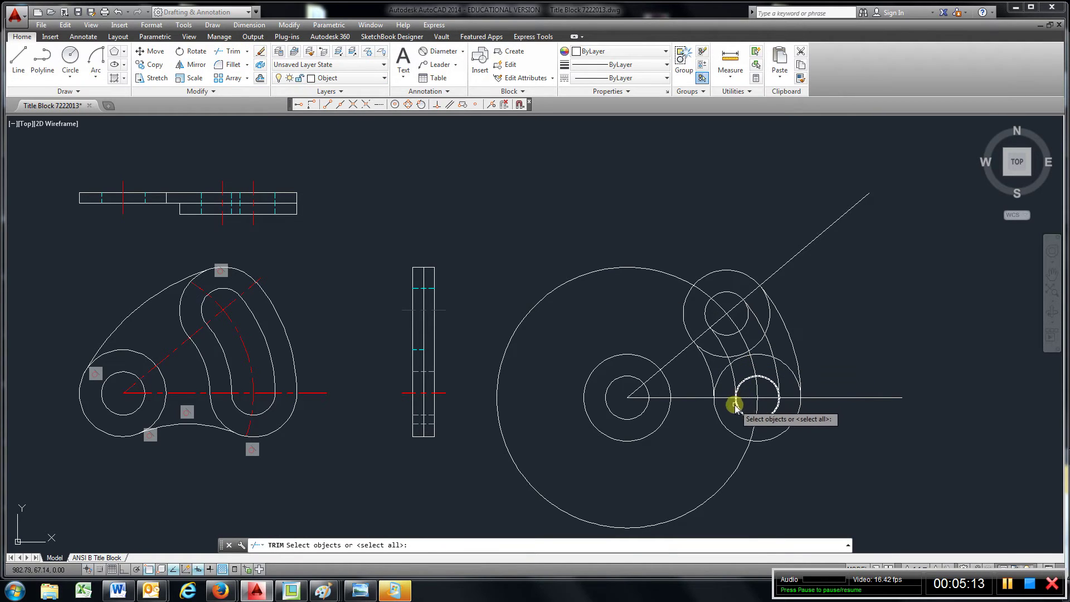
pyautogui.click(709, 374)
pyautogui.click(722, 349)
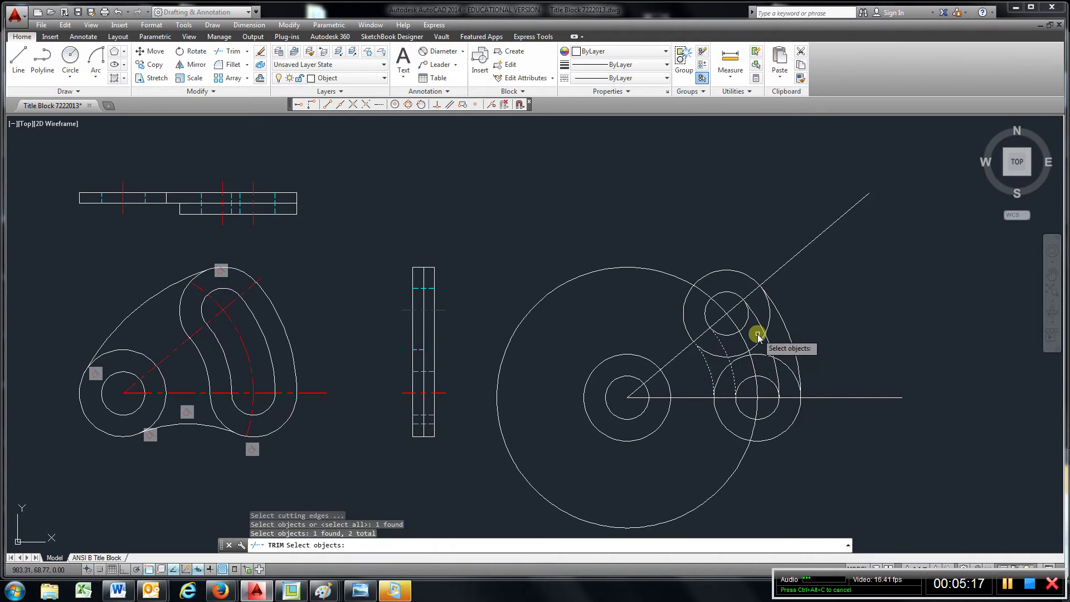
pyautogui.click(765, 326)
pyautogui.click(783, 324)
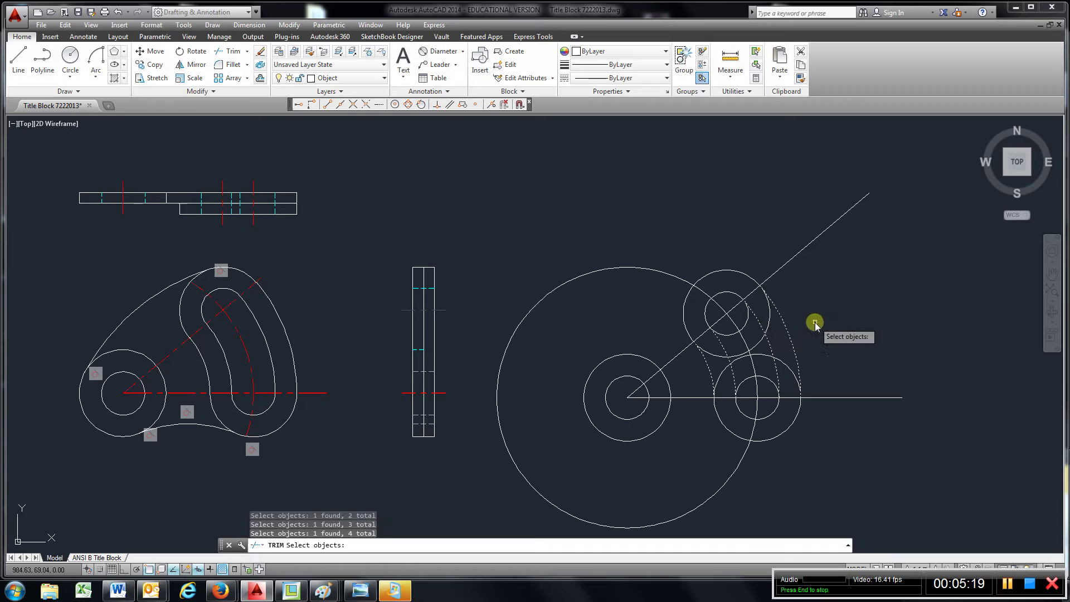
pyautogui.press('Return')
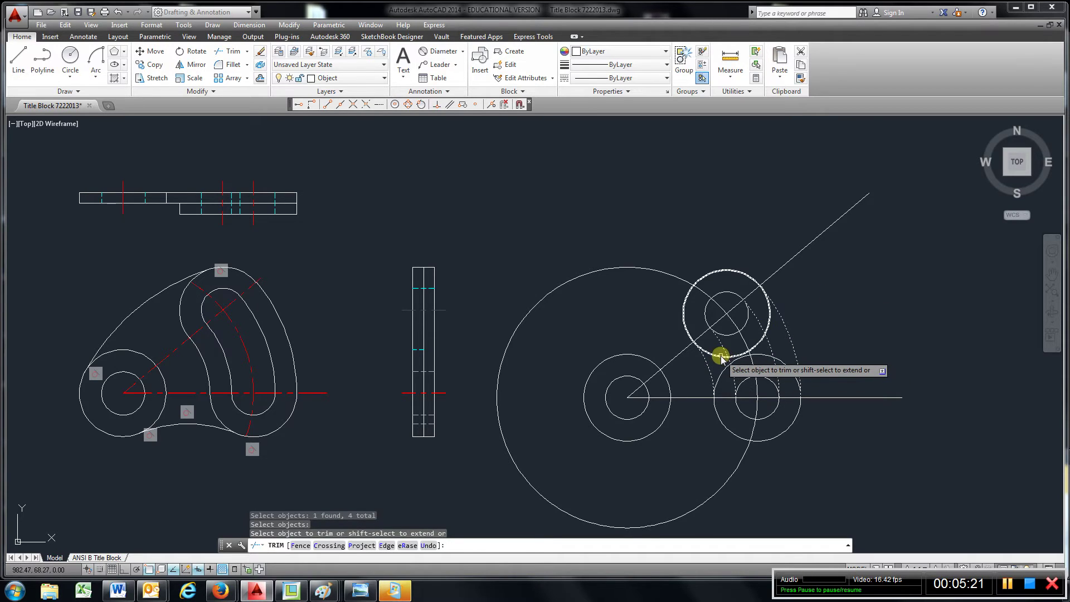
pyautogui.click(723, 357)
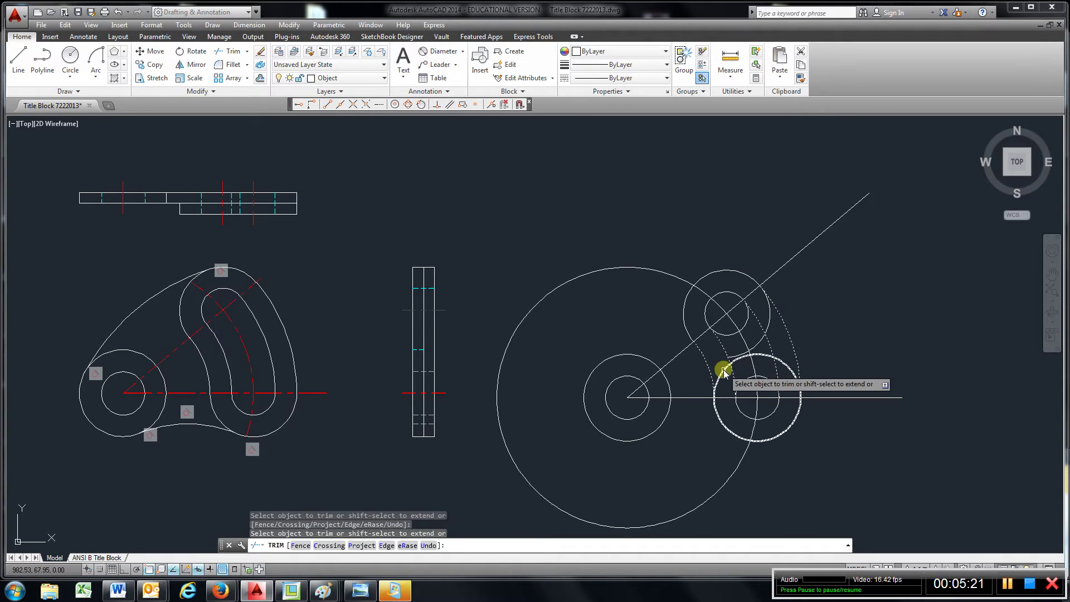
pyautogui.click(770, 317)
pyautogui.click(781, 361)
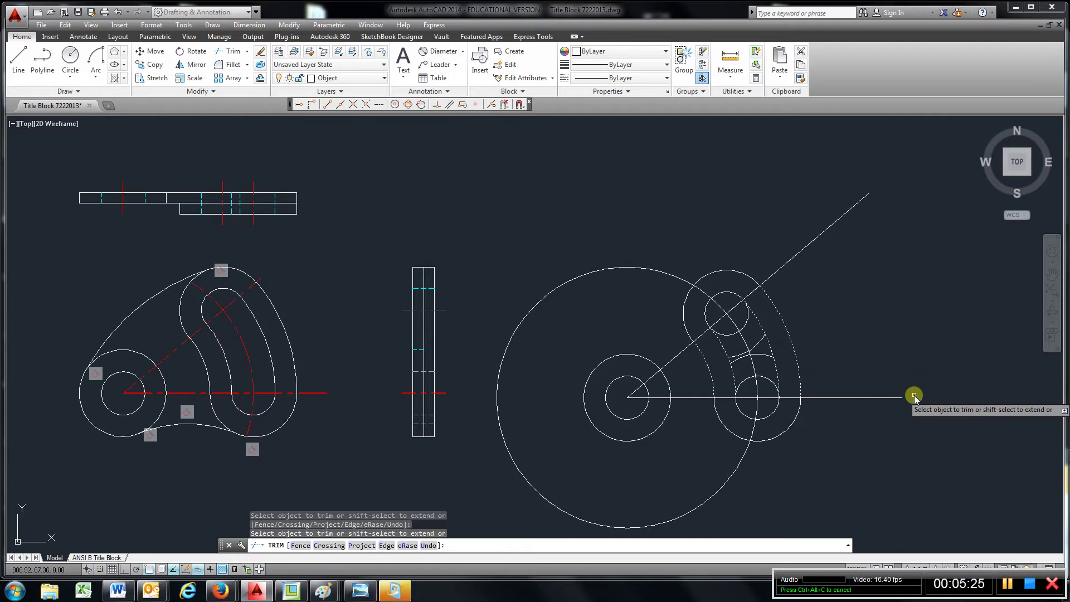
# Step: Erase the two leftover pieces of the radius 1 circles inside the slot
pyautogui.click(260, 52)
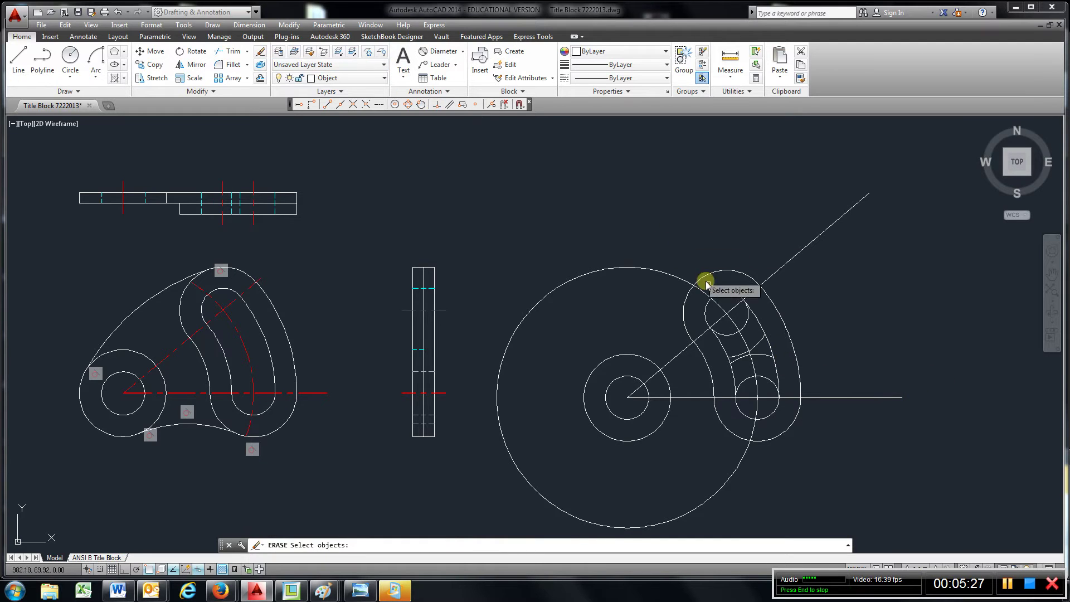
pyautogui.click(763, 353)
pyautogui.click(757, 345)
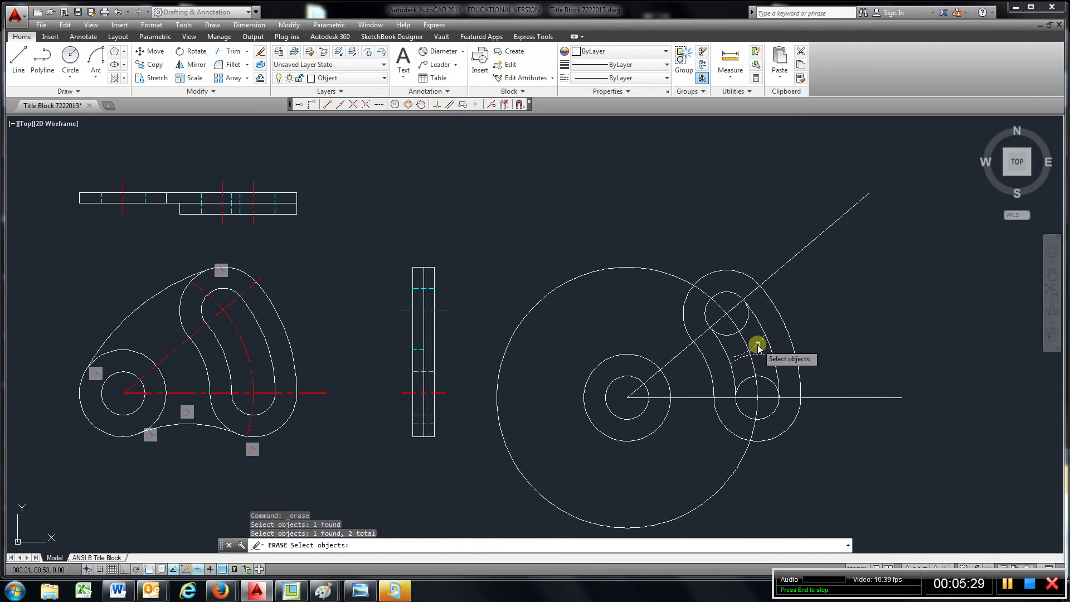
pyautogui.press('Return')
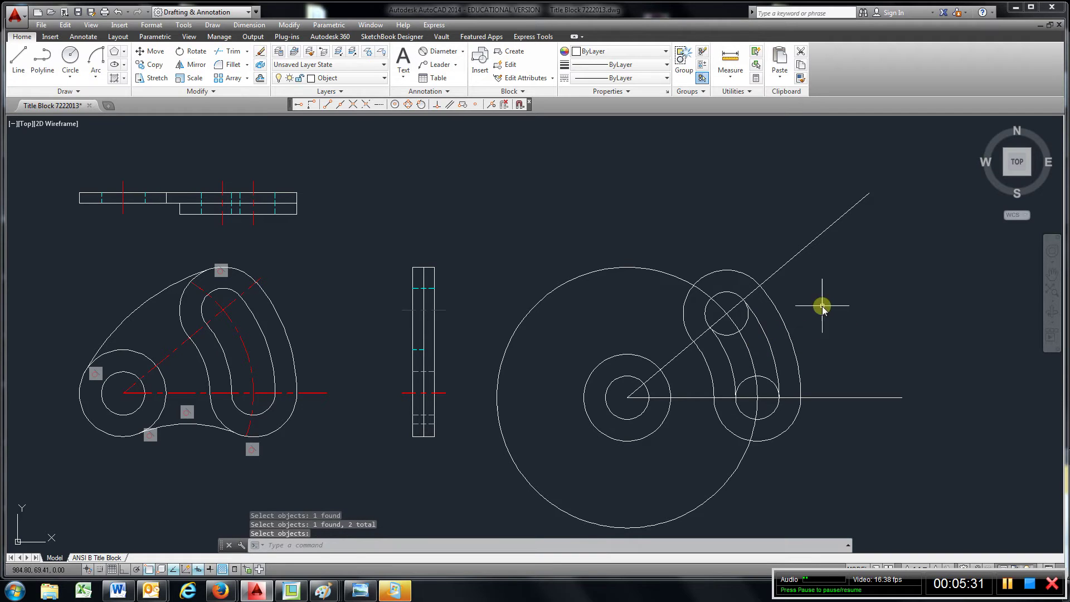
# Step: Trim the two small slot-end circles against the inner slot arcs, leaving only the slot's rounded ends
pyautogui.click(229, 50)
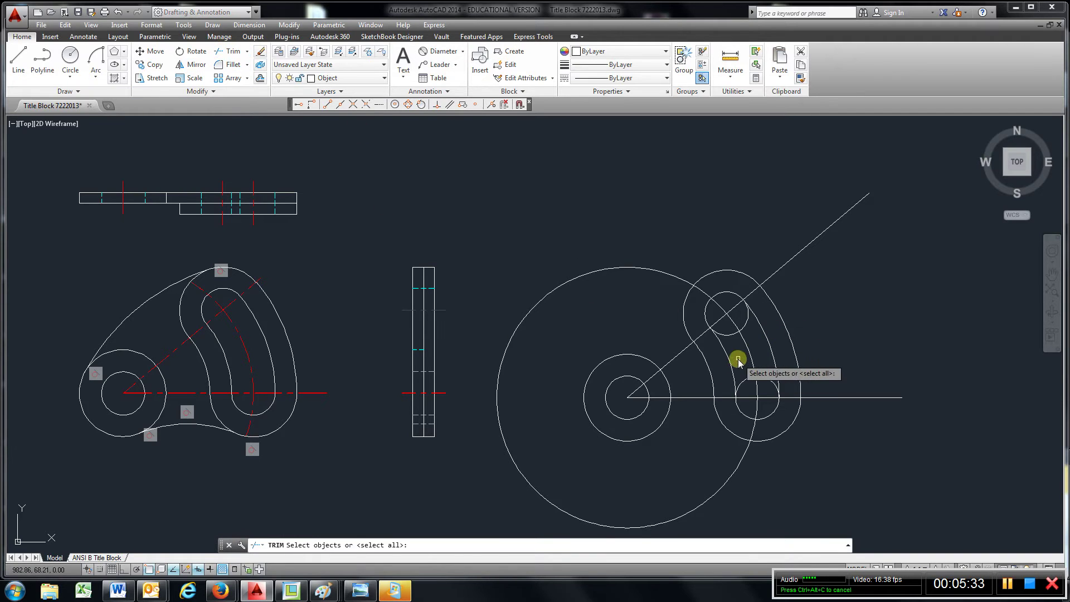
pyautogui.click(760, 334)
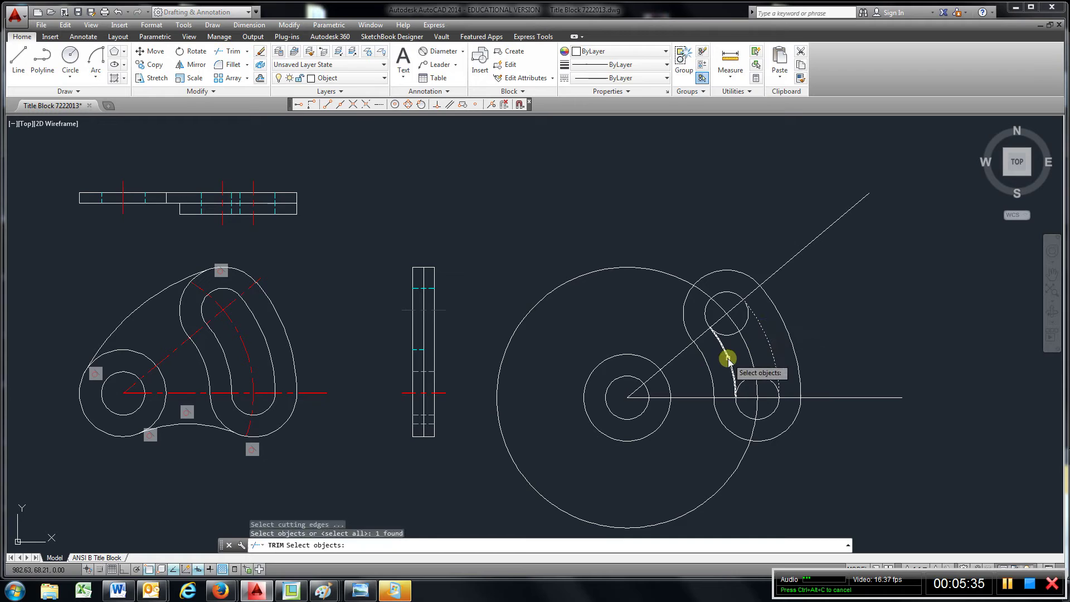
pyautogui.click(728, 359)
pyautogui.press('Return')
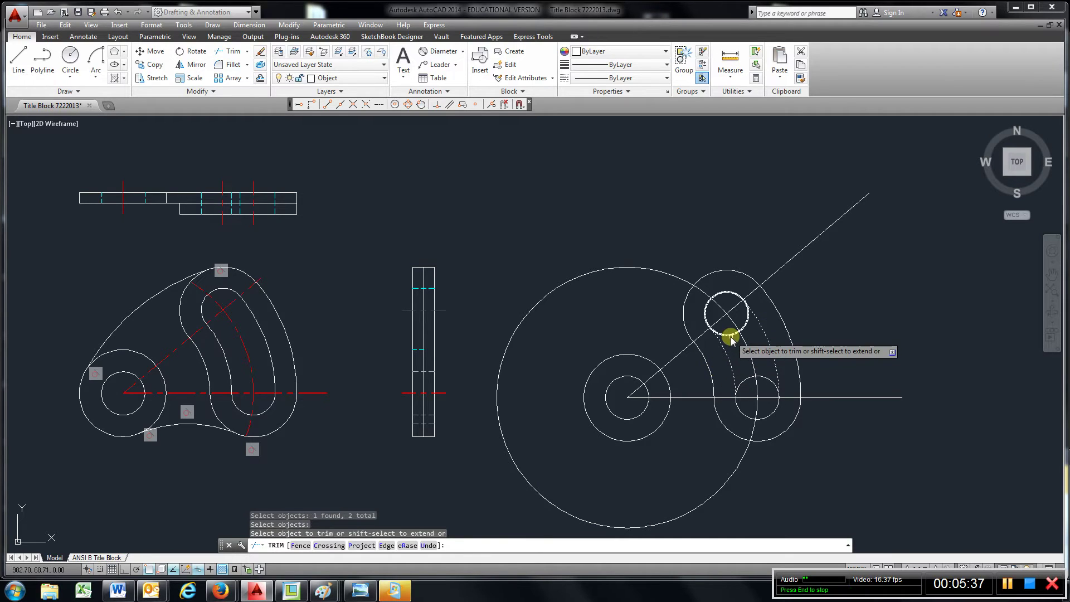
pyautogui.click(728, 335)
pyautogui.click(750, 375)
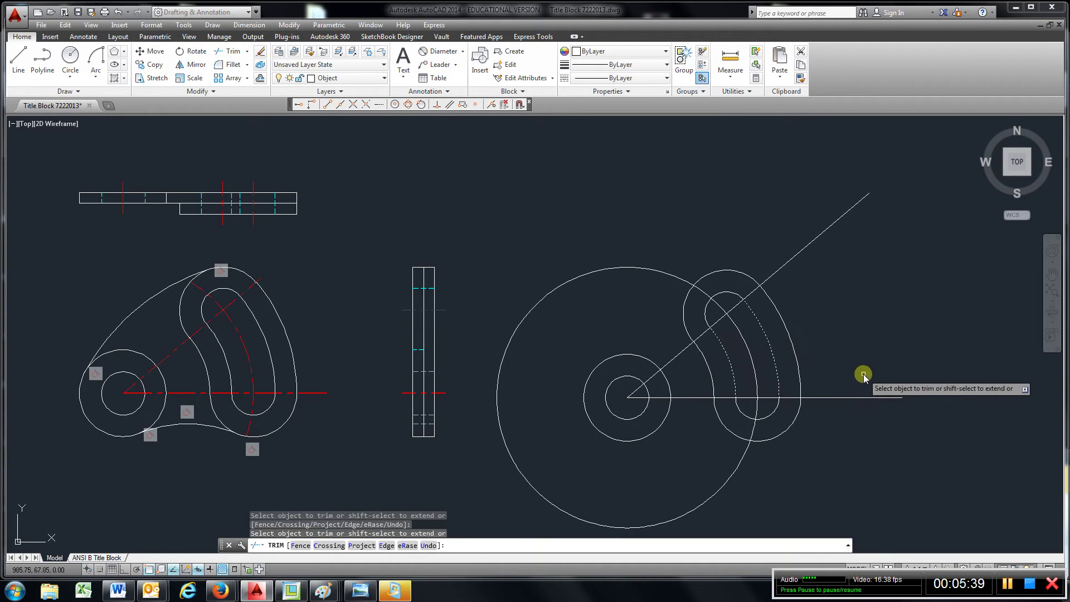
pyautogui.press('Escape')
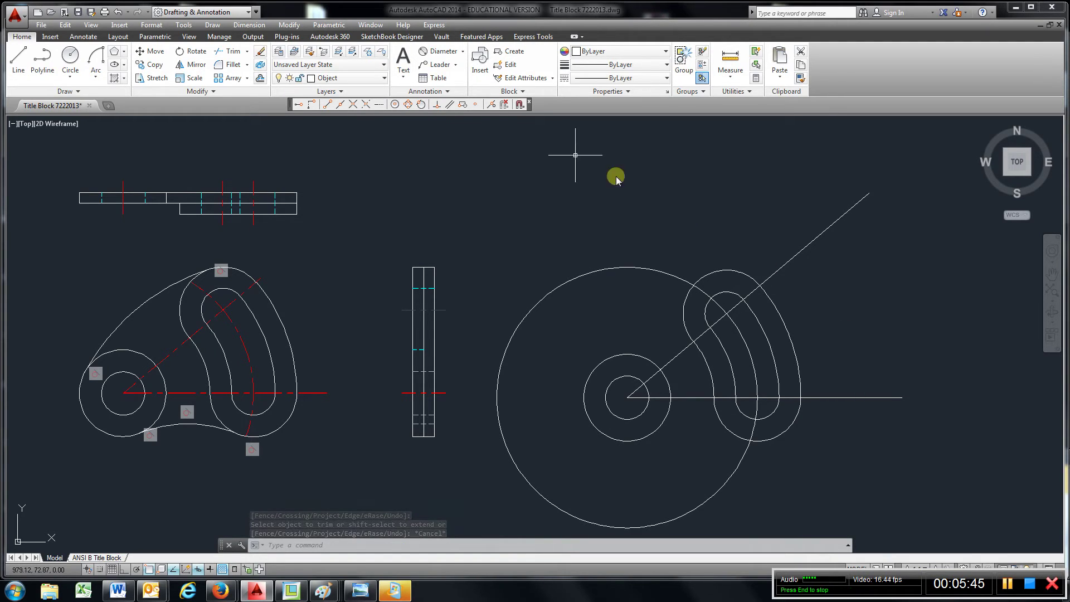
# Step: Trim the large construction circle to the arc between the slot's two outer end arcs, using those end arcs as cutting edges
pyautogui.click(229, 51)
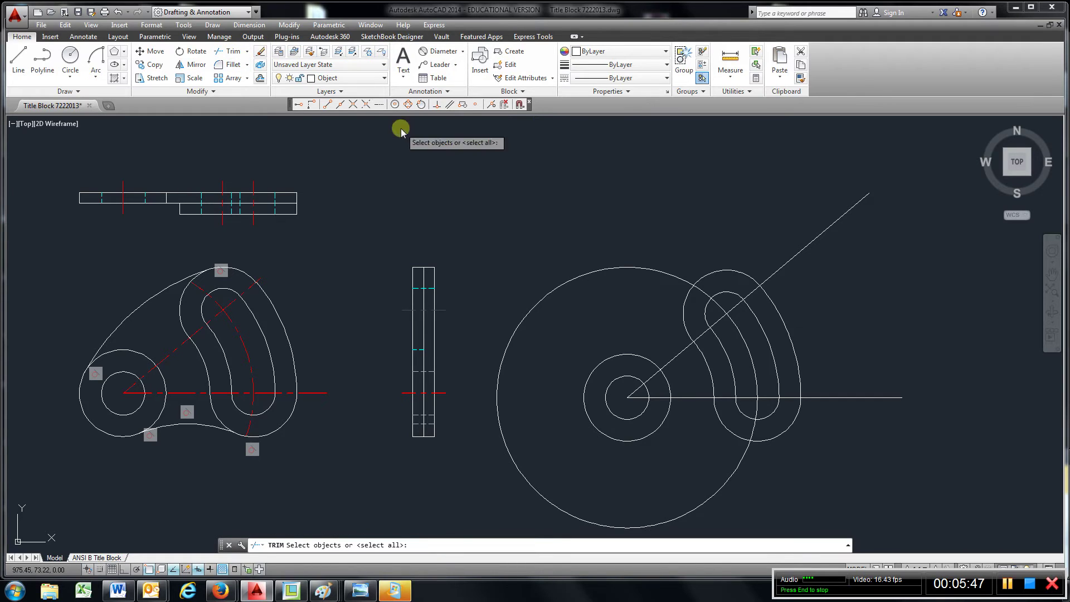
pyautogui.click(719, 277)
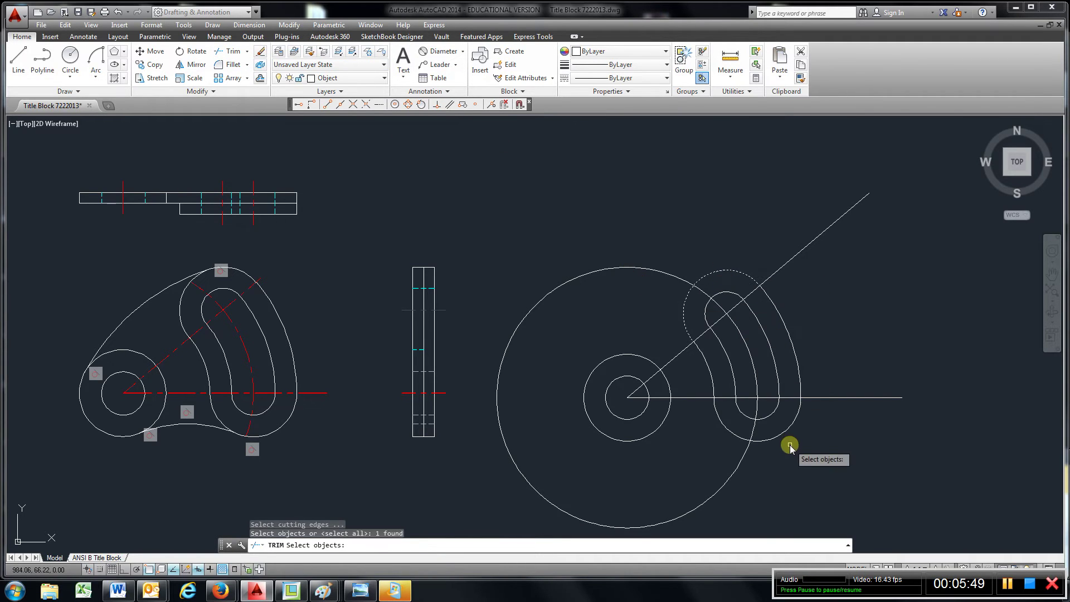
pyautogui.press('Return')
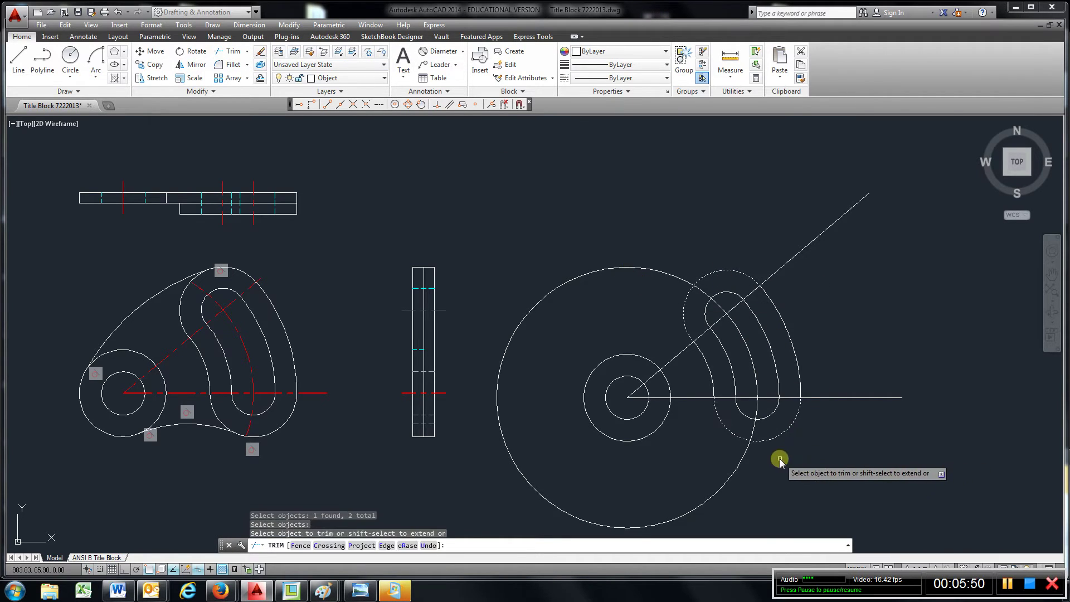
pyautogui.click(740, 459)
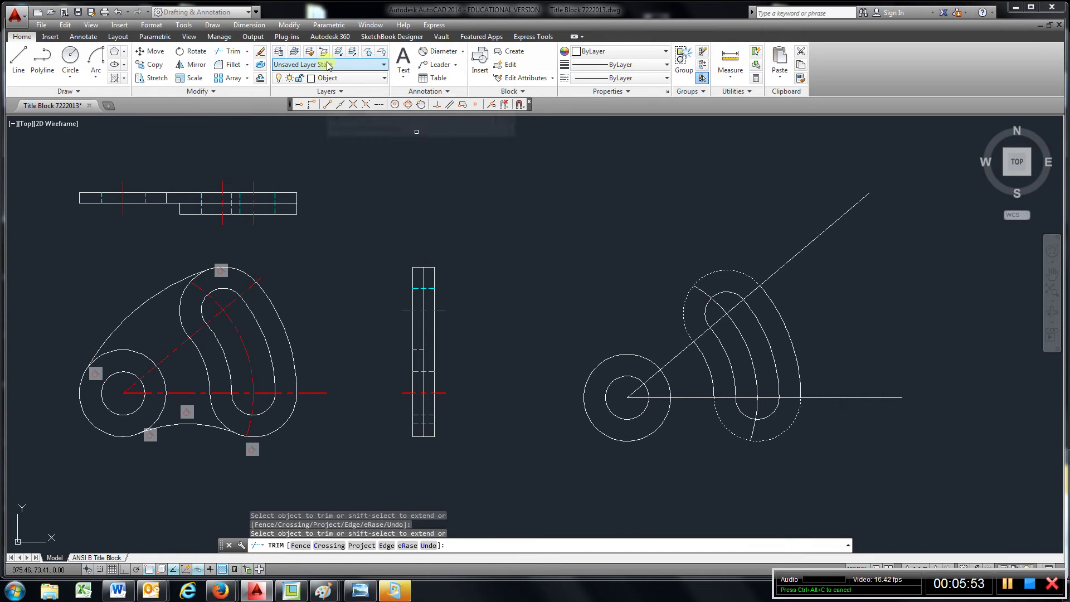
# Step: Match the slot's center arc, the angled line and the horizontal line to the properties of a red centerline in the top view
pyautogui.click(801, 79)
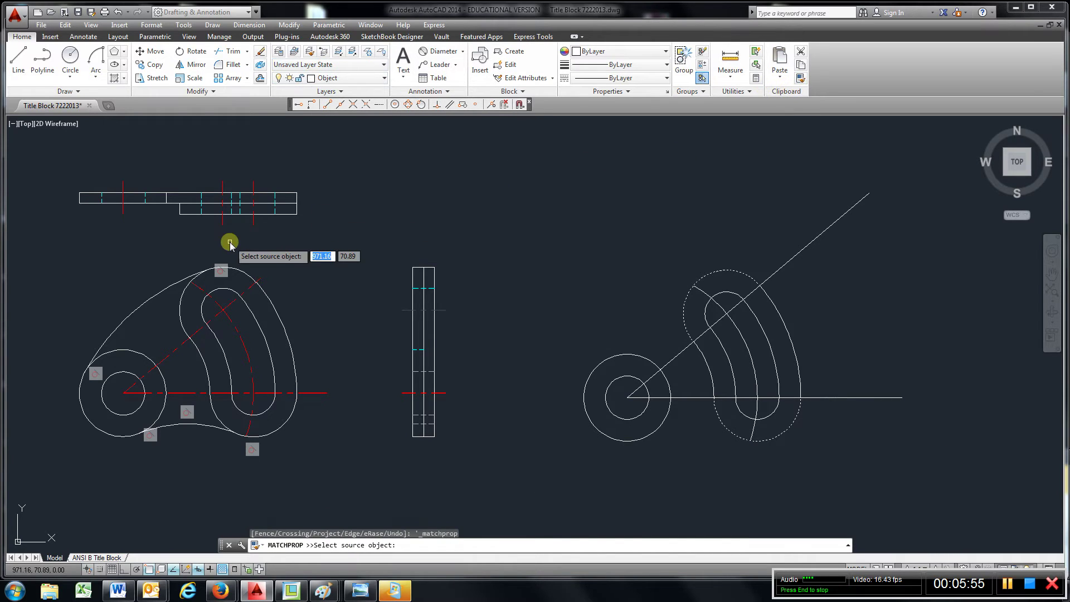
pyautogui.click(252, 223)
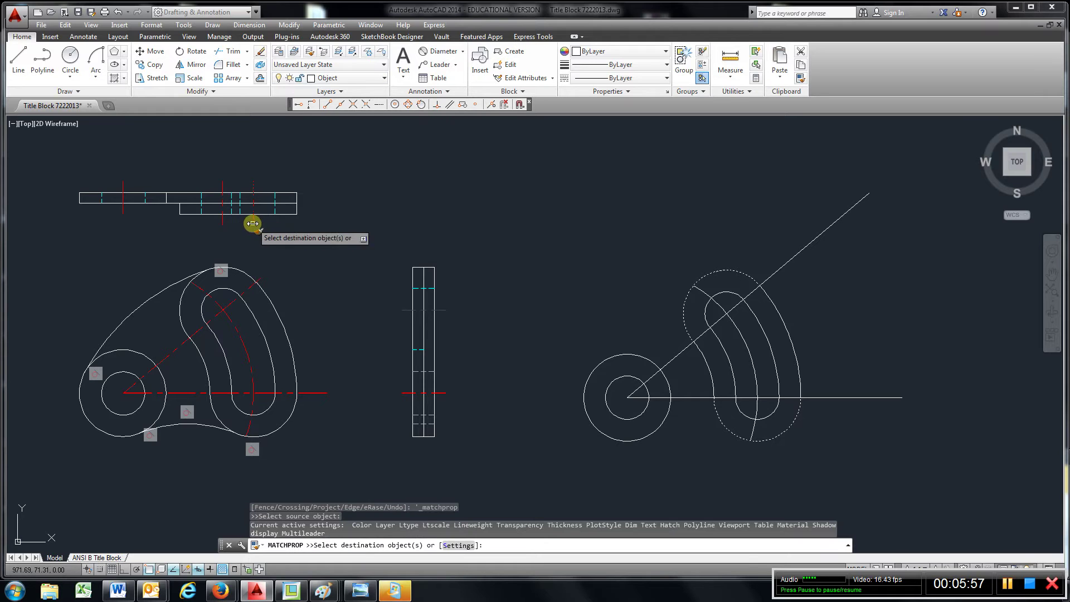
pyautogui.click(746, 347)
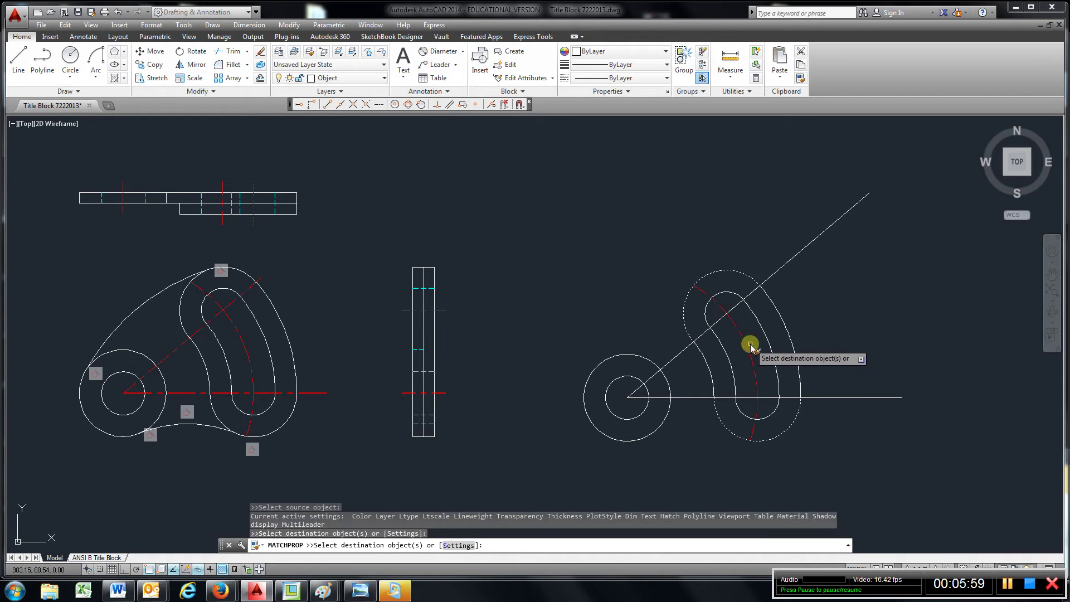
pyautogui.click(774, 277)
pyautogui.click(843, 397)
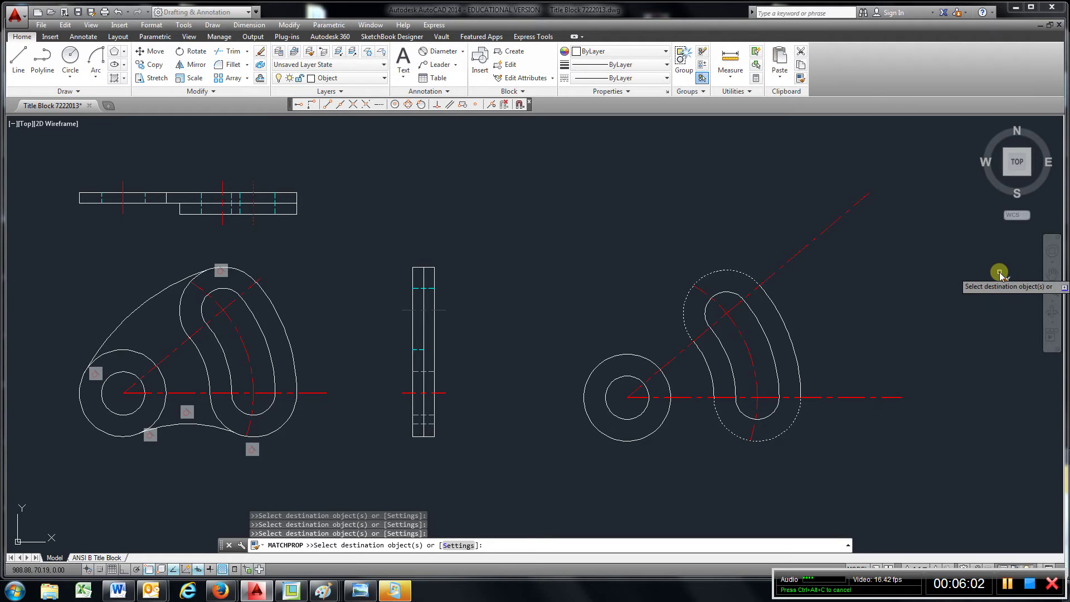
pyautogui.press('Escape')
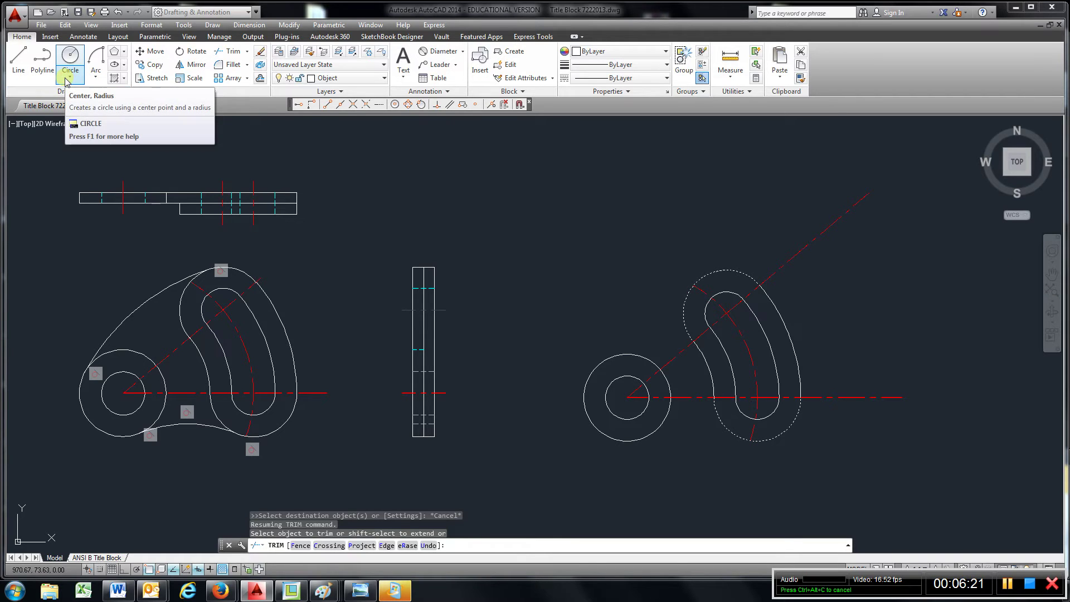
pyautogui.click(96, 76)
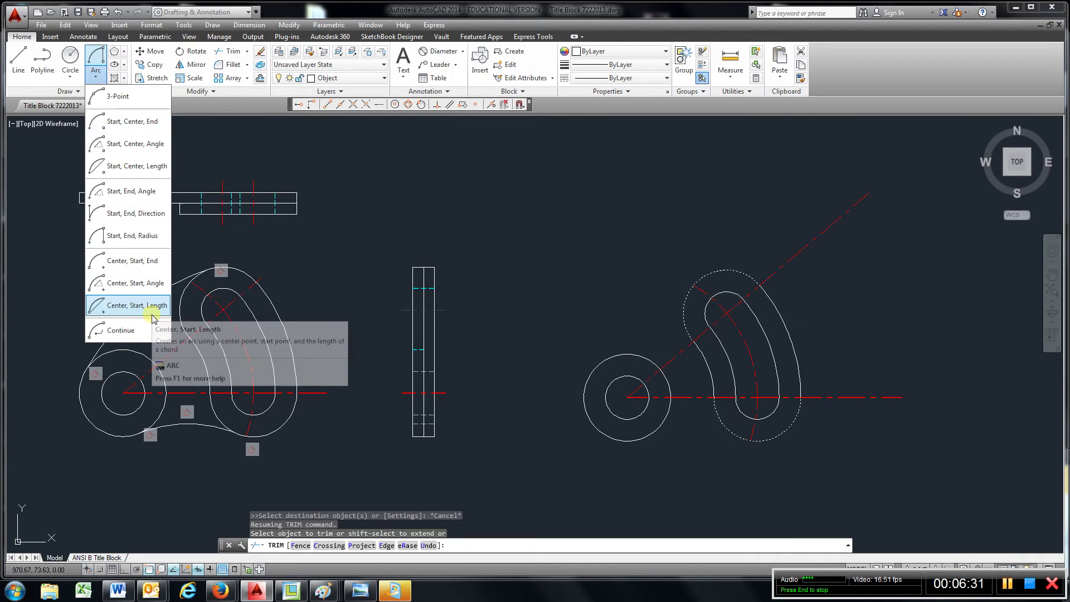
pyautogui.click(128, 235)
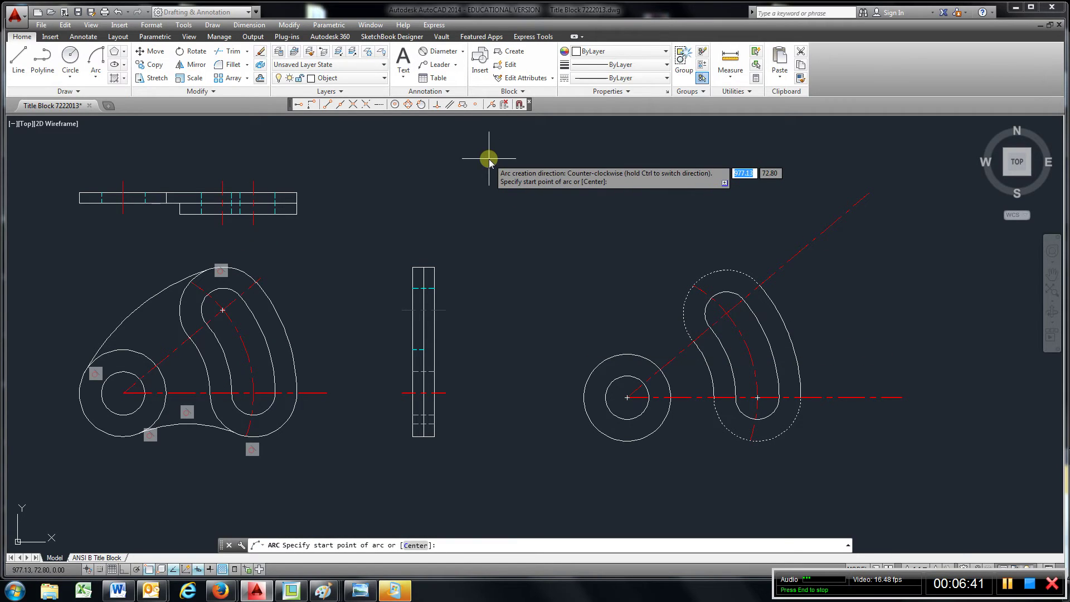
pyautogui.press('Escape')
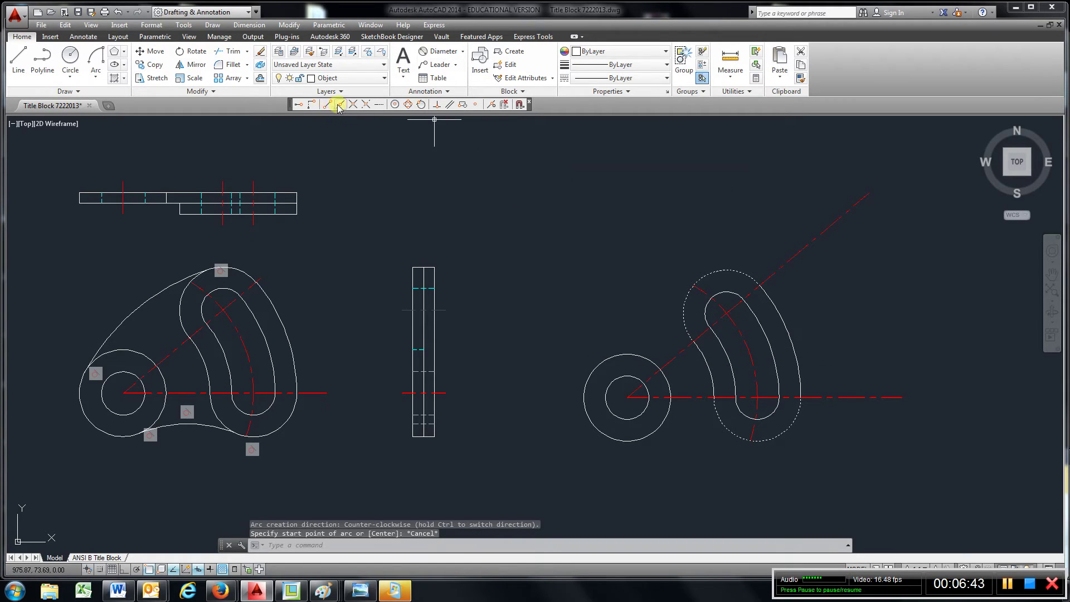
# Step: Display the Geometric Constraint toolbar and place it above the new front view, clear of the Object Snap toolbar
pyautogui.click(184, 25)
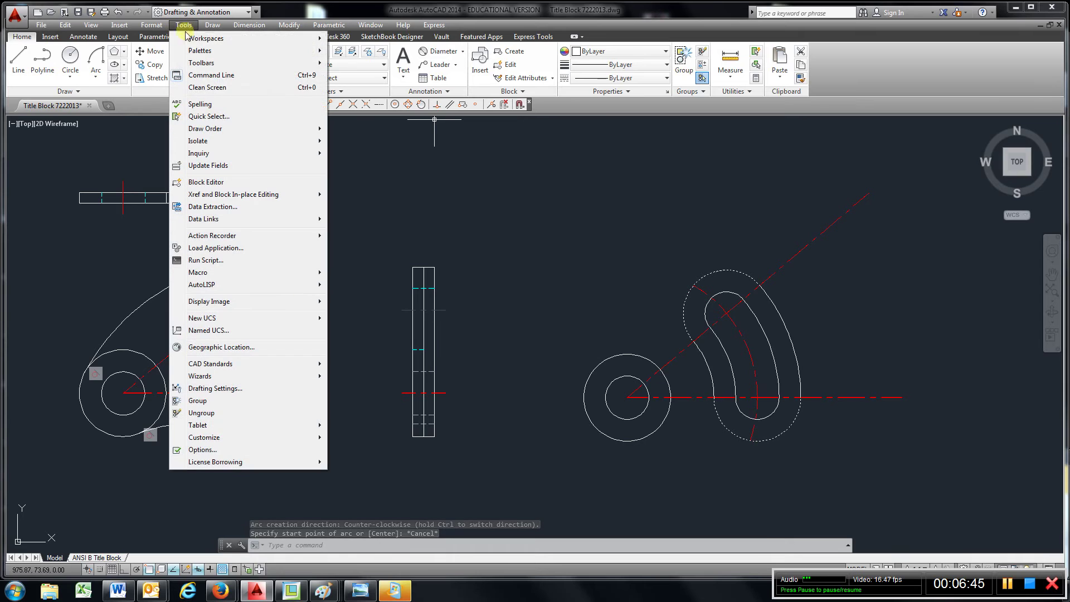
pyautogui.moveTo(234, 63)
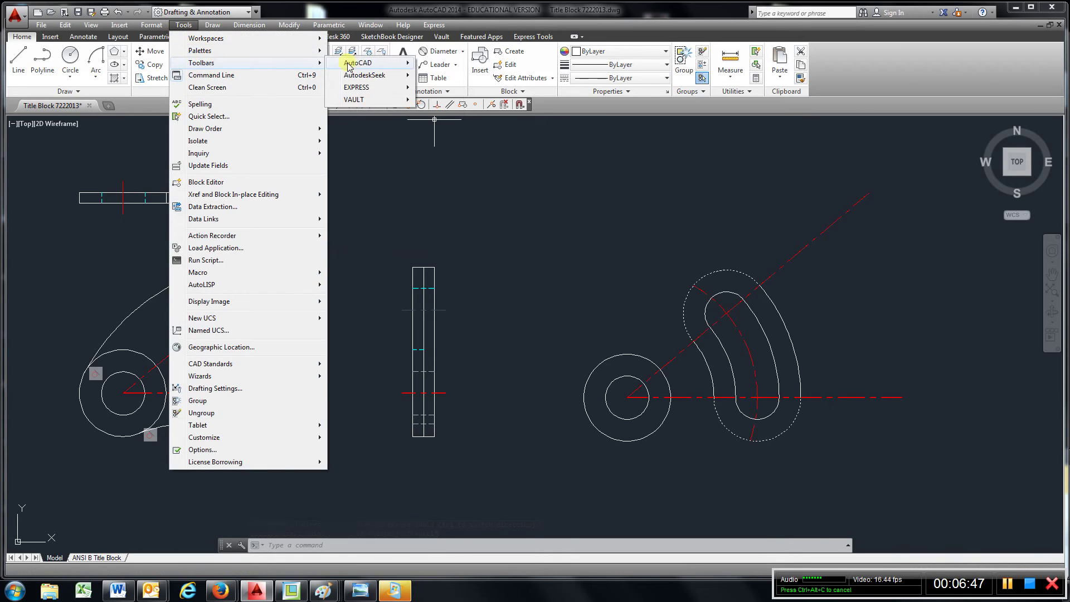
pyautogui.moveTo(351, 66)
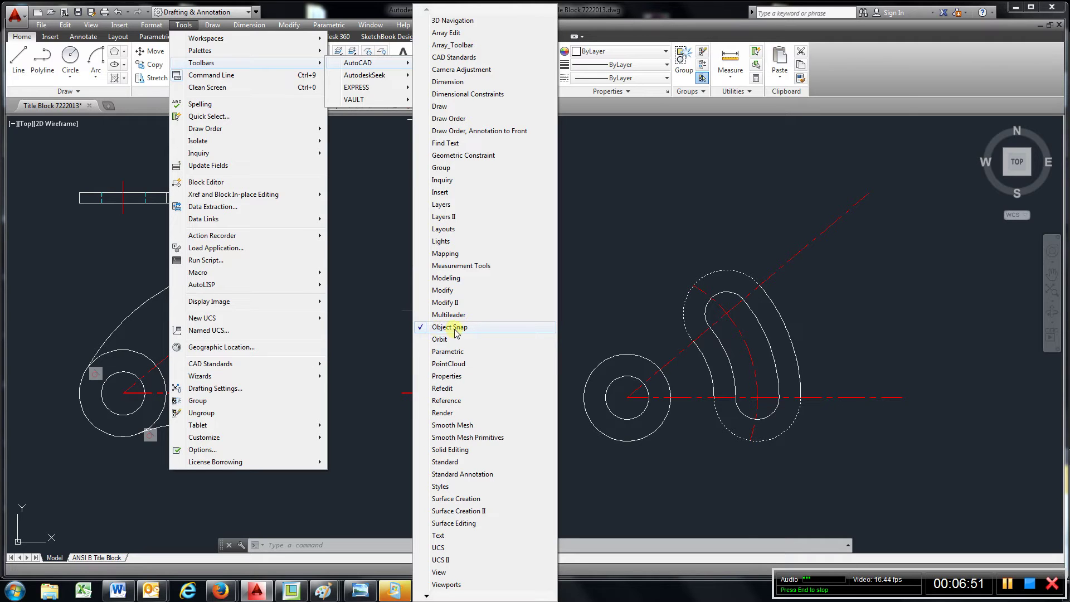
pyautogui.click(462, 156)
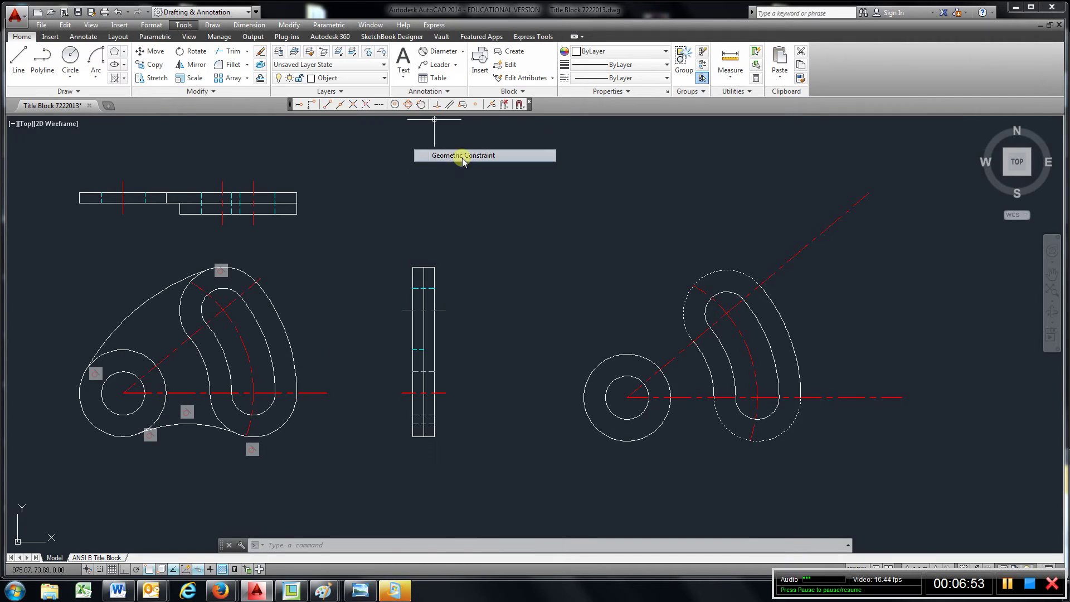
pyautogui.moveTo(297, 106)
pyautogui.mouseDown()
pyautogui.moveTo(602, 96)
pyautogui.moveTo(630, 110)
pyautogui.mouseUp()
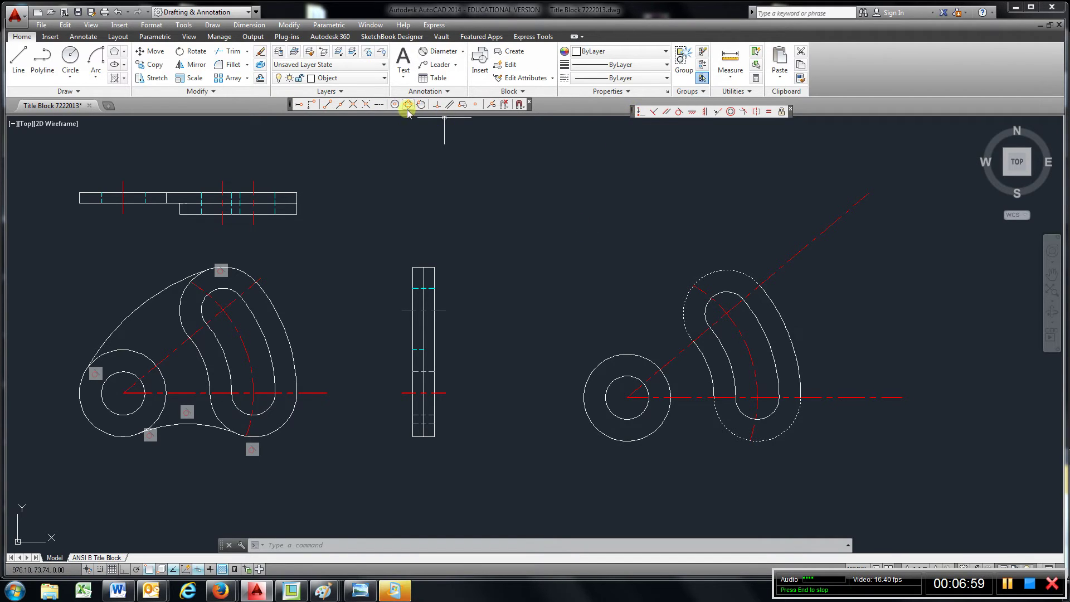
pyautogui.click(183, 25)
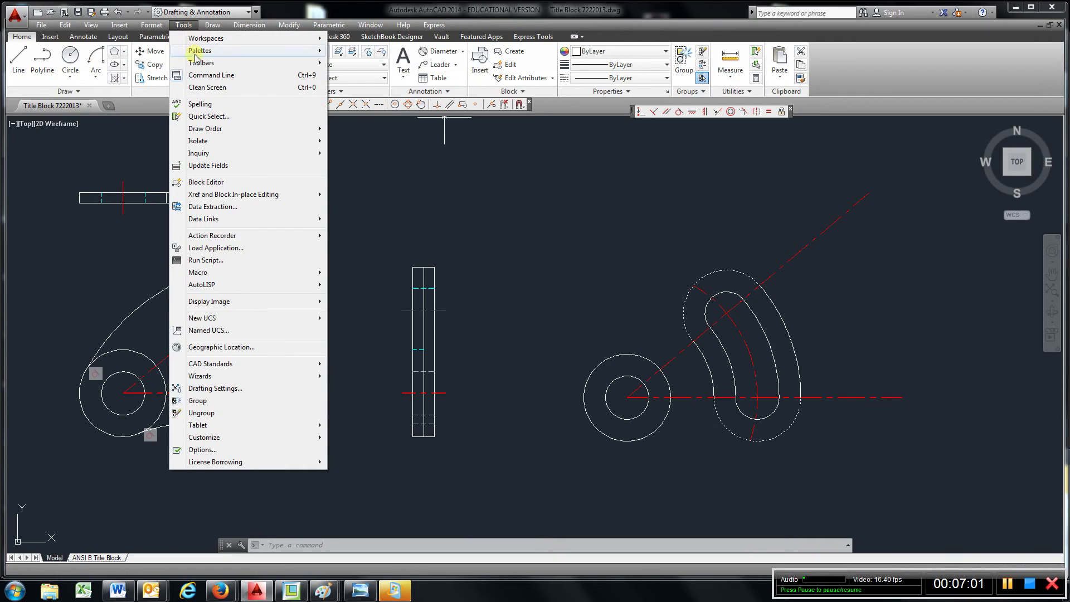
pyautogui.moveTo(200, 63)
pyautogui.moveTo(357, 63)
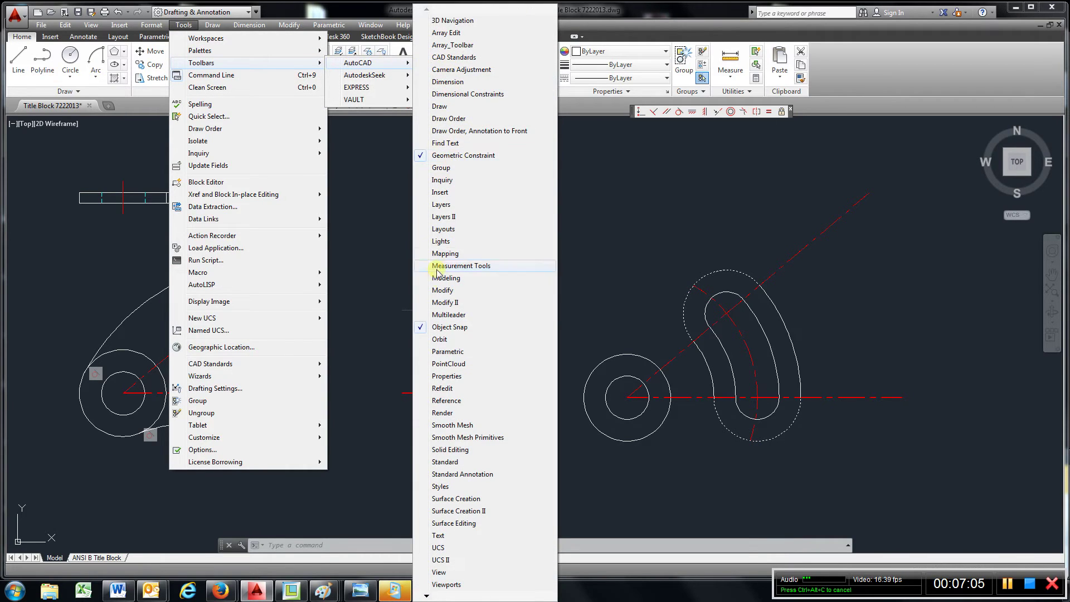
pyautogui.click(561, 294)
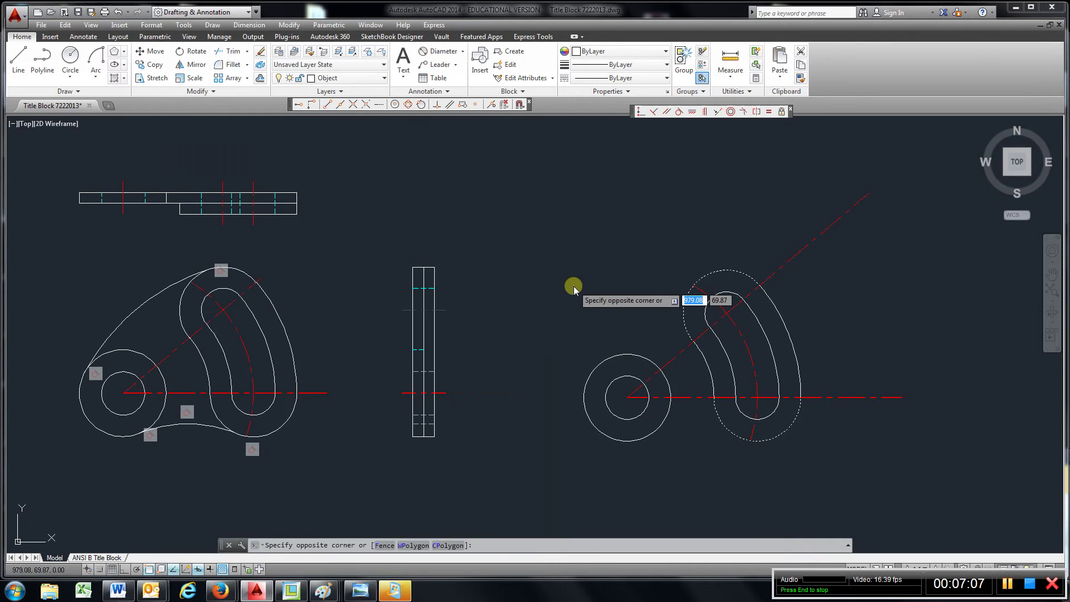
pyautogui.press('Escape')
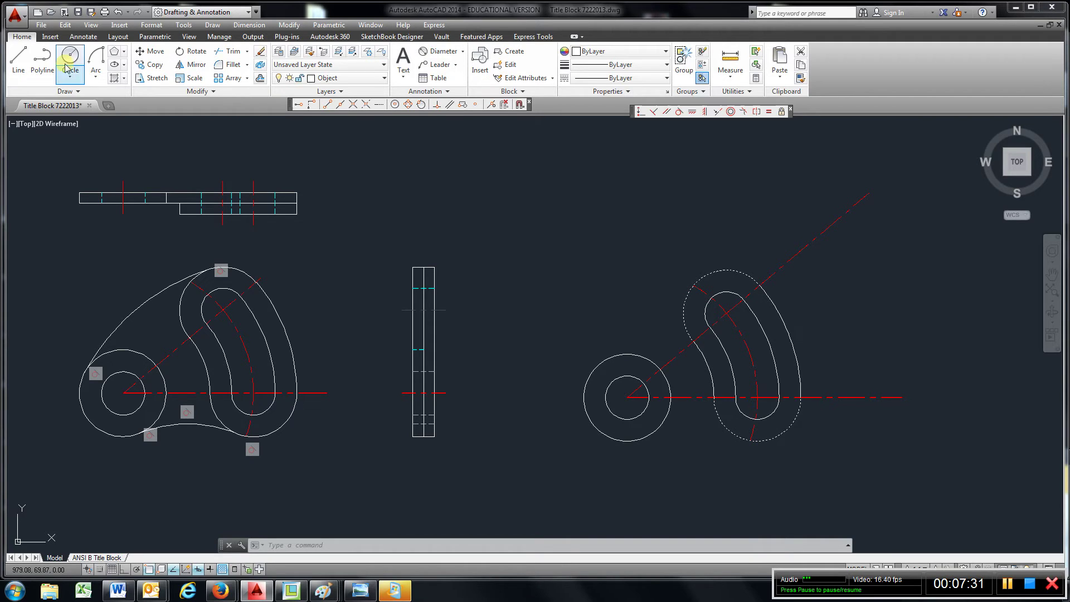
# Step: Draw a Tan, Tan, Radius circle of radius 3 tangent to the undersides of the slot's lower outer end arc and the hub's outer circle
pyautogui.click(73, 79)
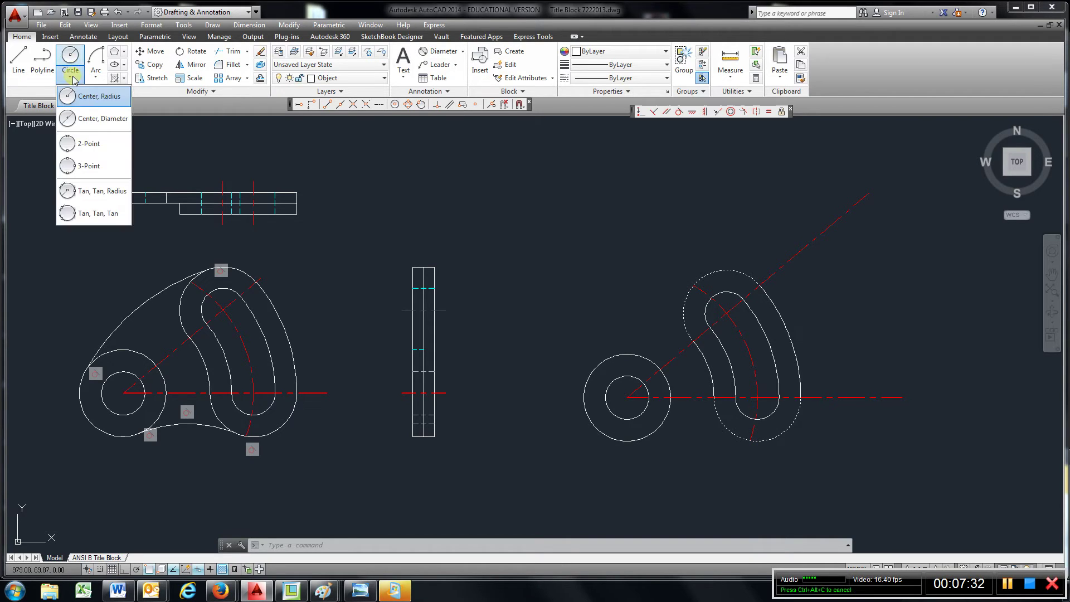
pyautogui.click(95, 191)
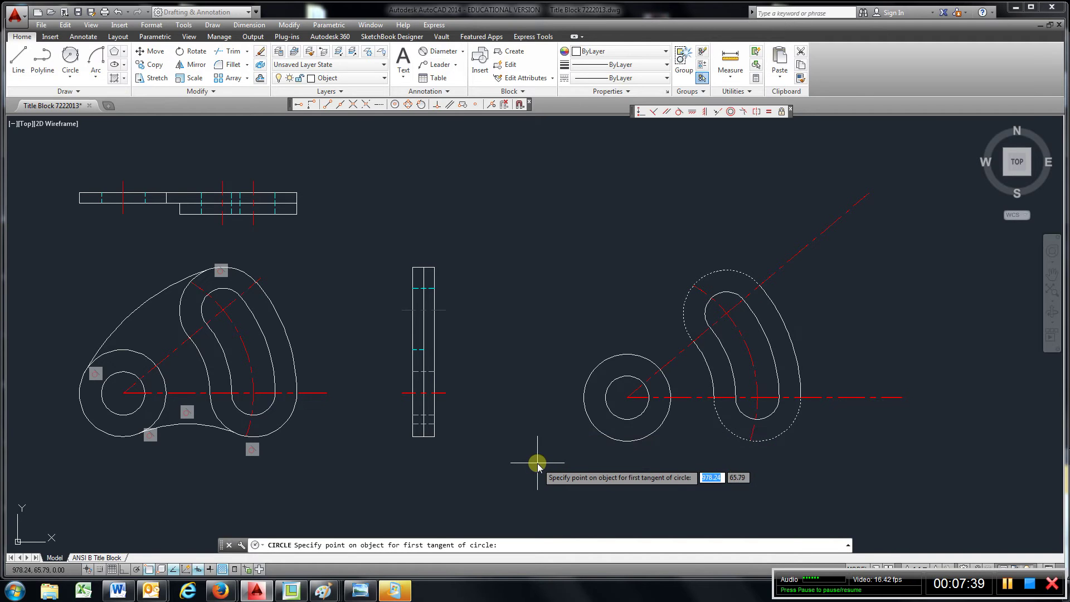
pyautogui.click(763, 443)
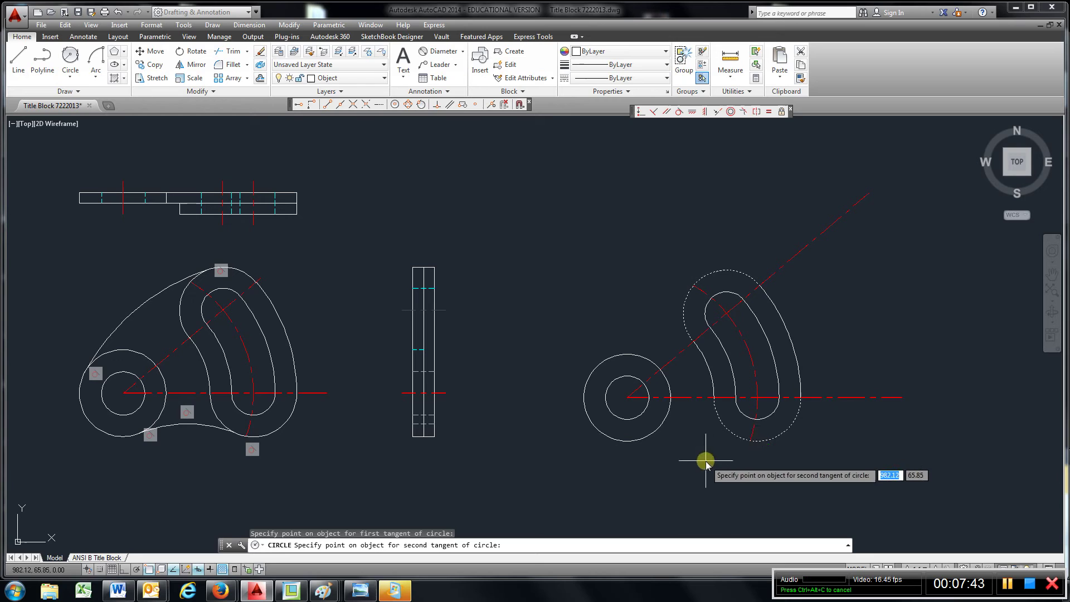
pyautogui.click(639, 441)
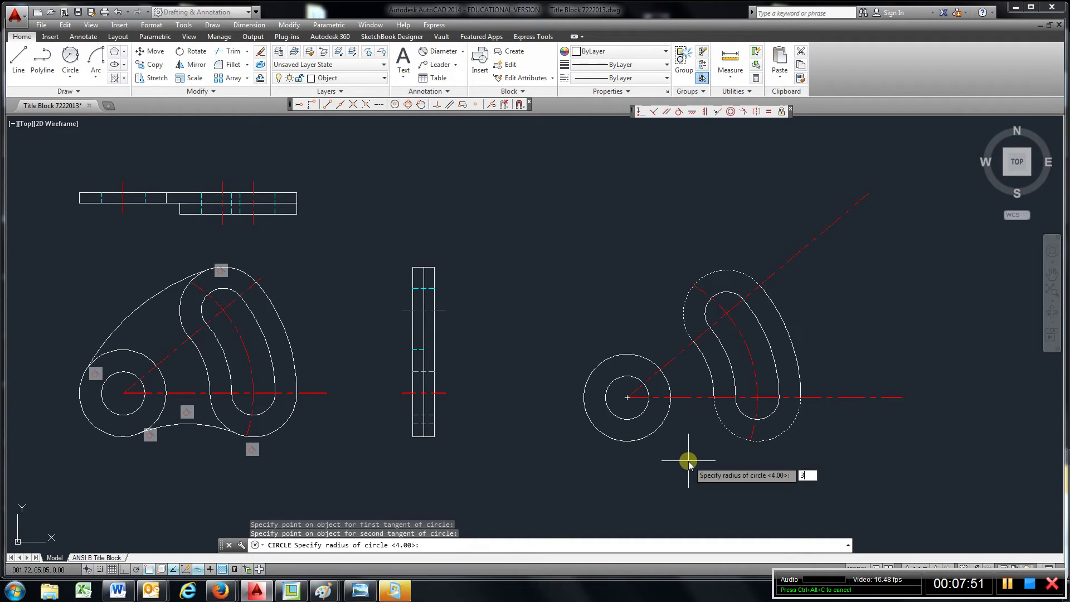
pyautogui.press('Return')
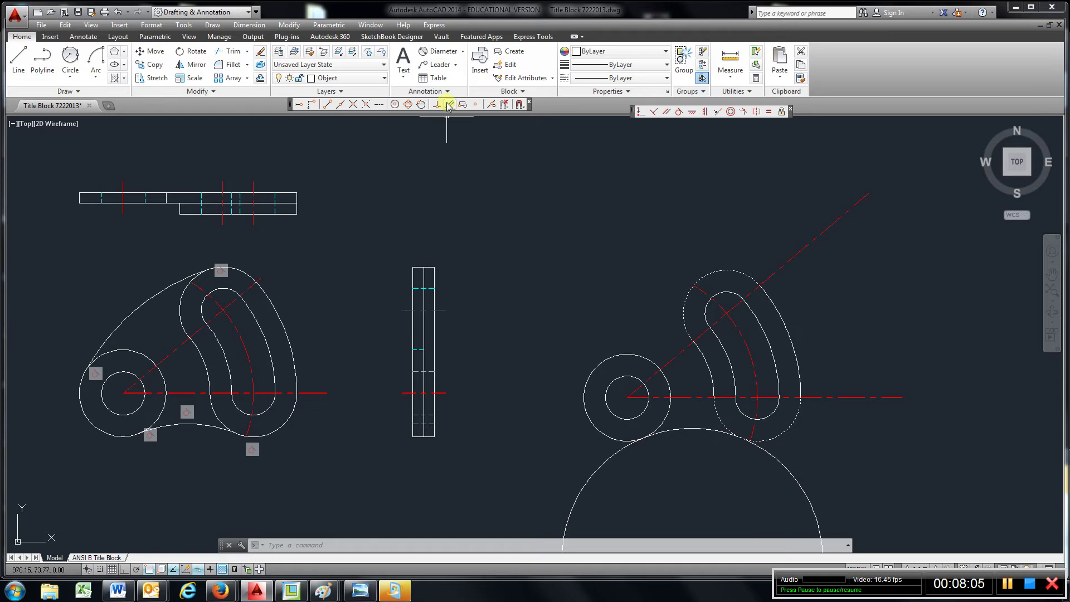
# Step: Trim the radius 3 tangent circle to the lower connecting arc, using the slot's lower end arc and the hub's outer circle as cutting edges
pyautogui.click(230, 51)
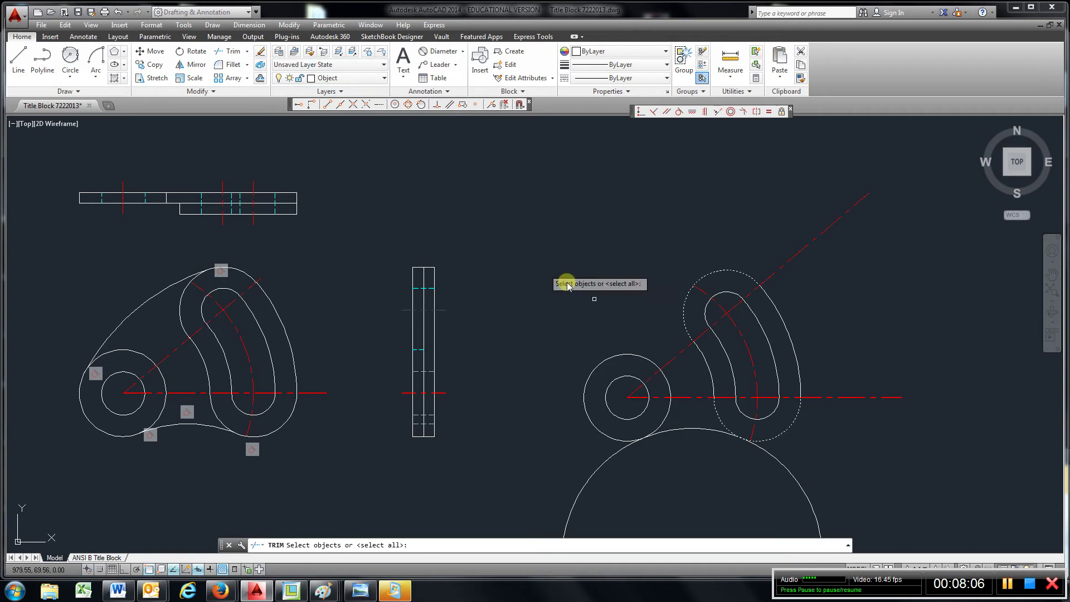
pyautogui.click(777, 437)
pyautogui.click(628, 440)
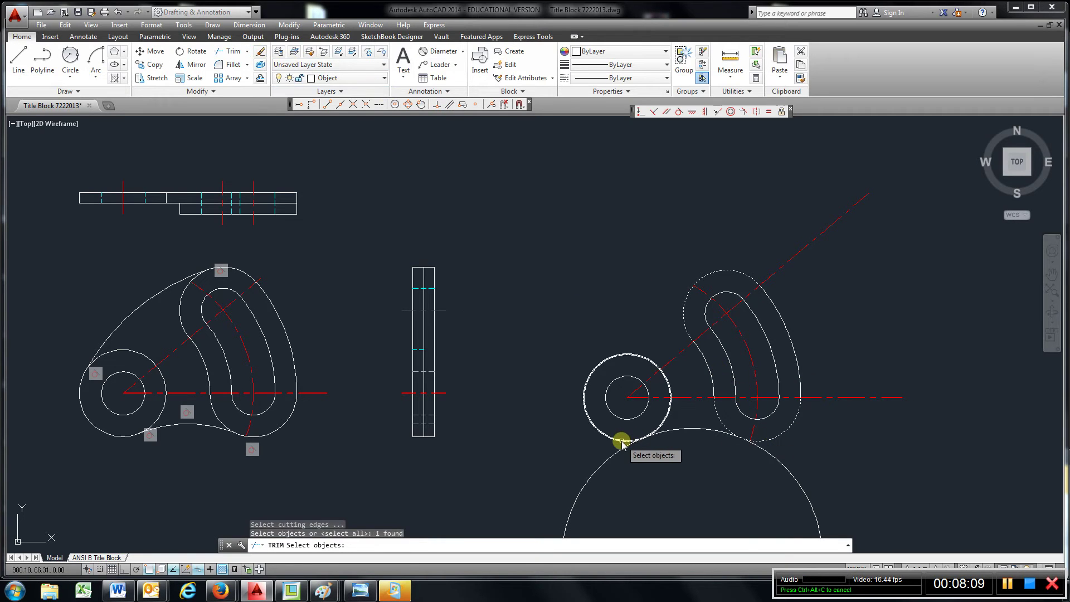
pyautogui.press('Return')
pyautogui.click(608, 460)
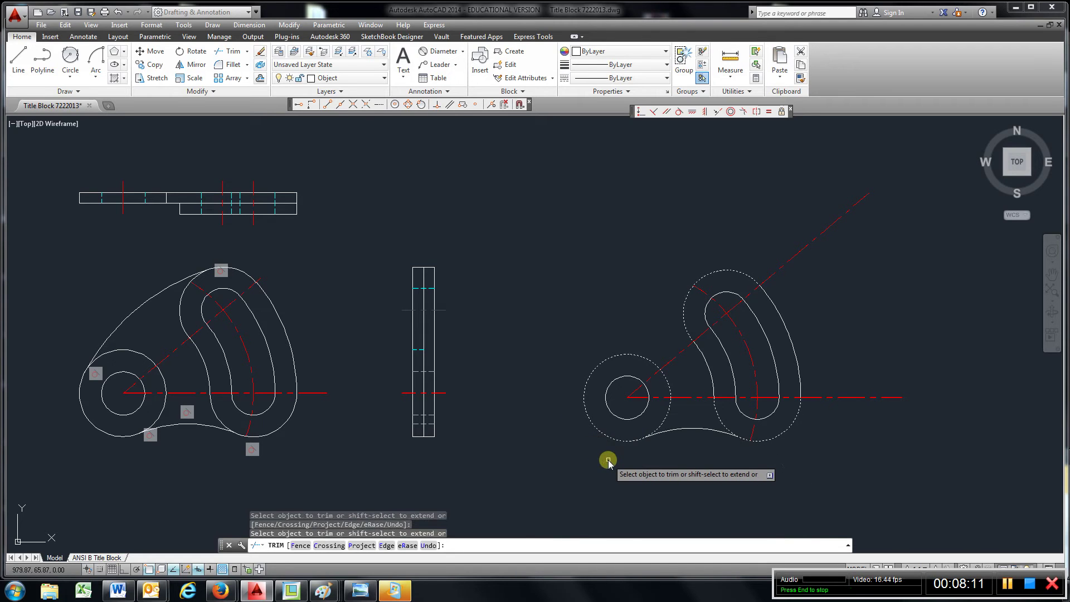
pyautogui.press('Escape')
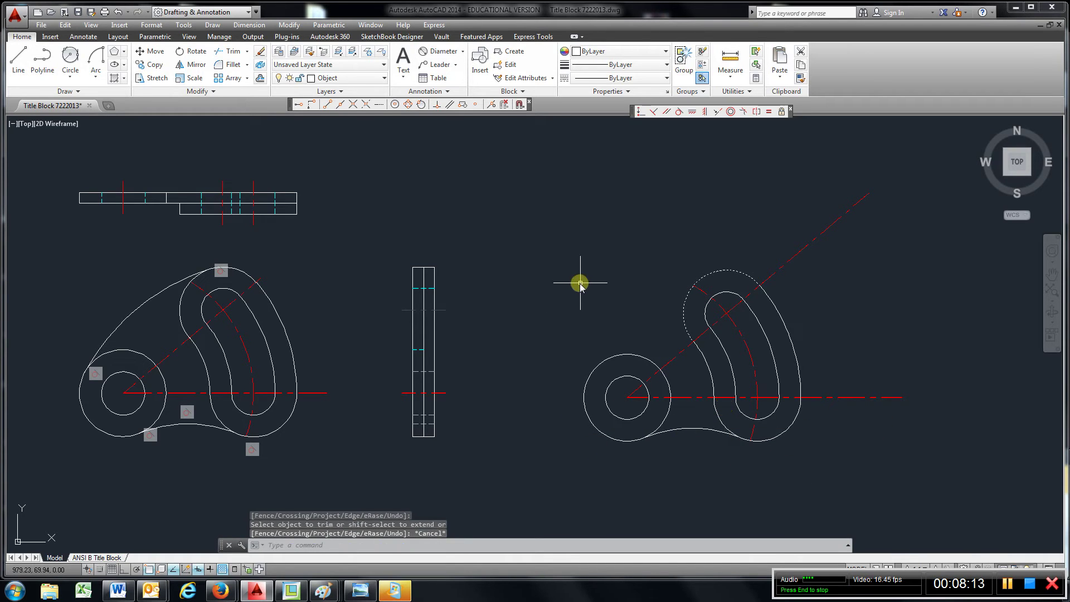
pyautogui.press('Escape')
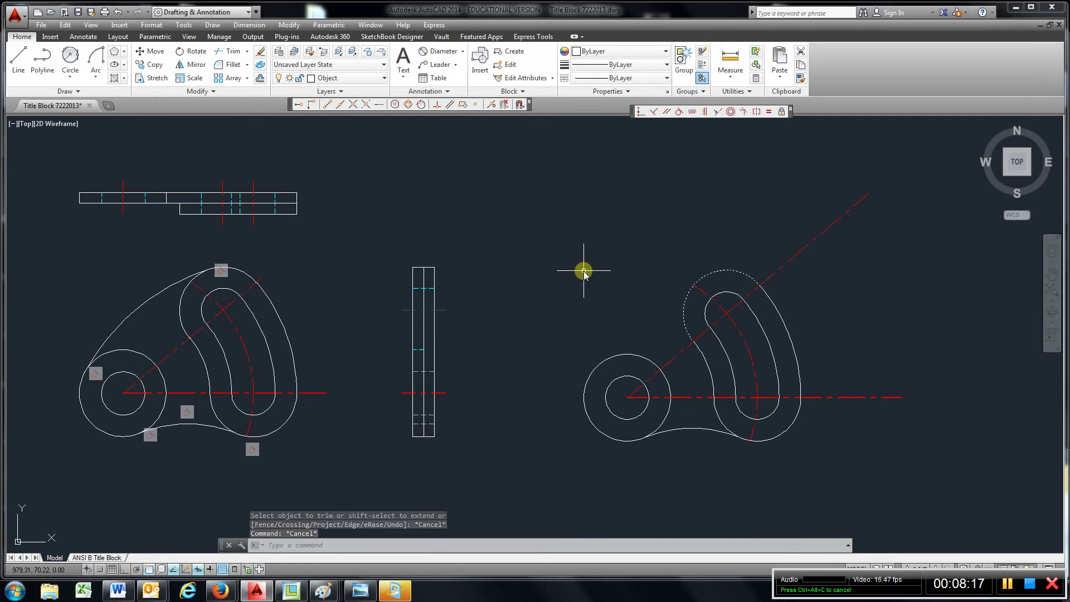
pyautogui.click(97, 77)
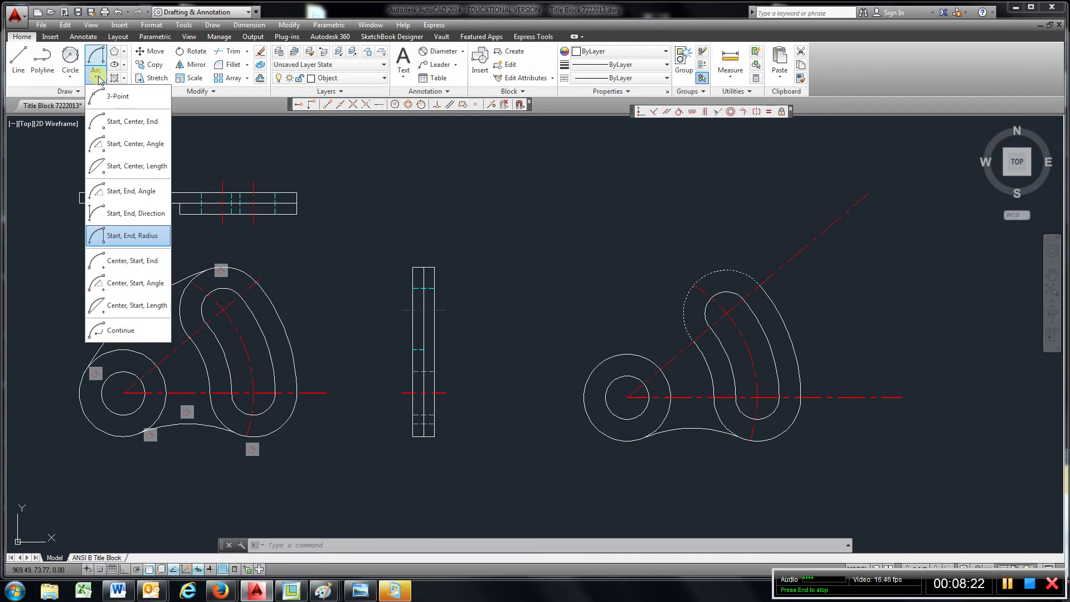
pyautogui.click(131, 235)
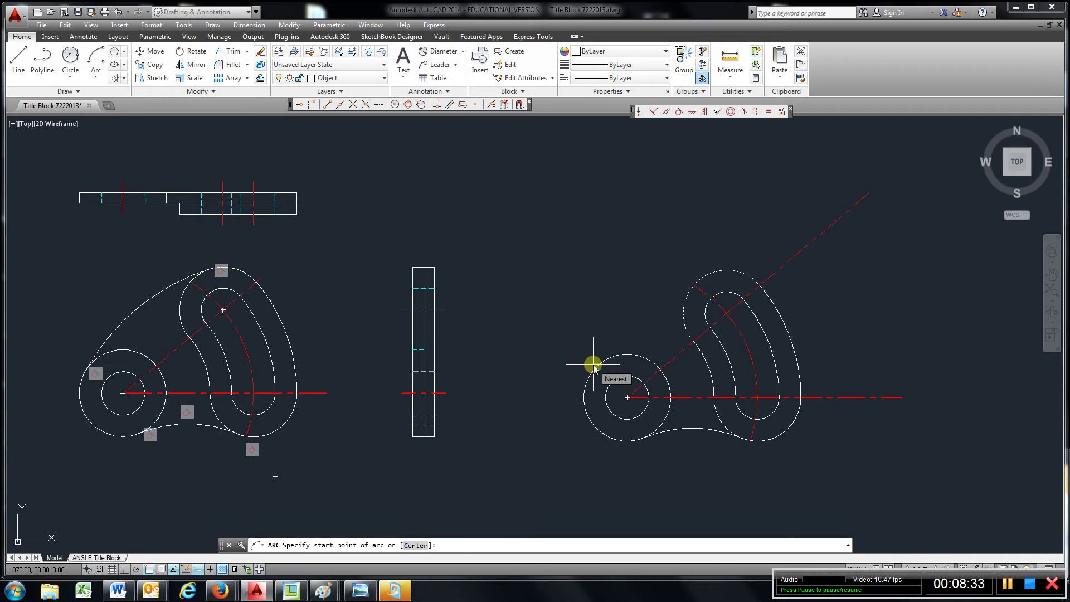
pyautogui.click(679, 114)
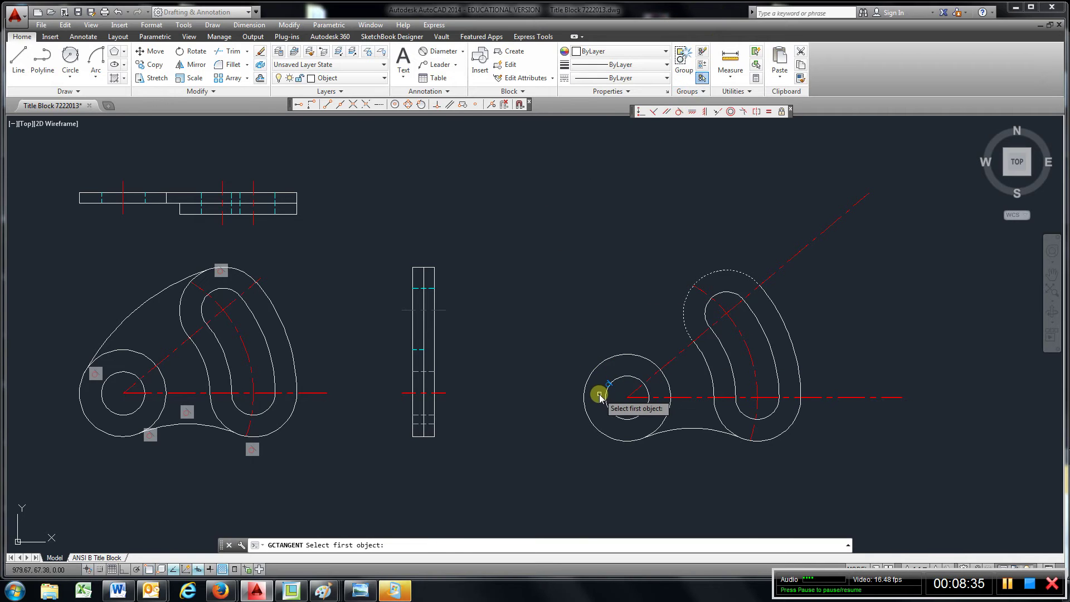
pyautogui.click(606, 359)
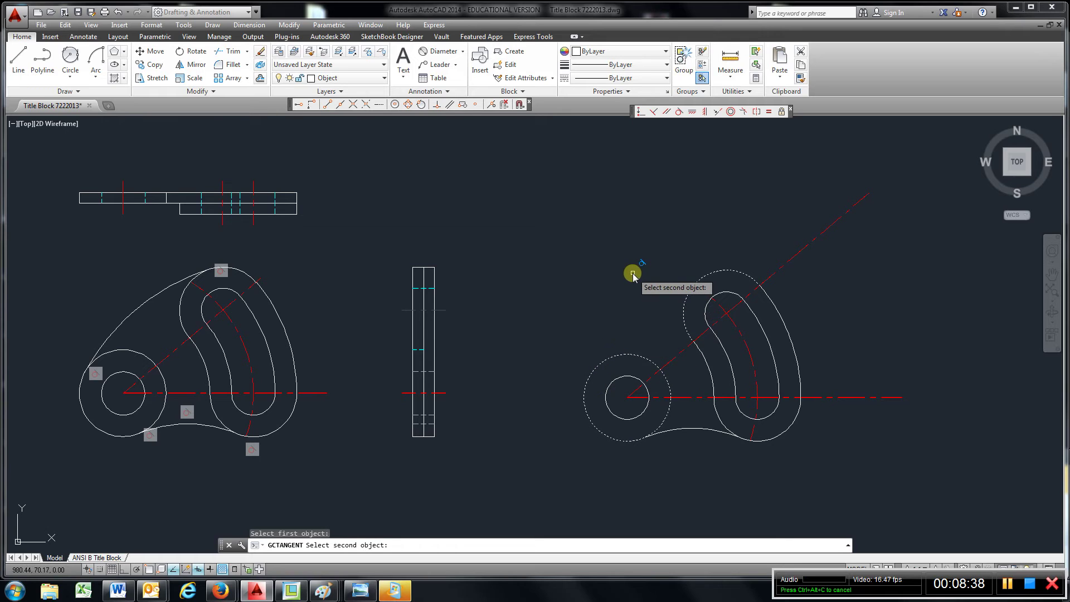
# Step: Try a Start, End, Radius arc from the hub's outer circle to the slot's upper outer end arc, and undo it
pyautogui.click(98, 67)
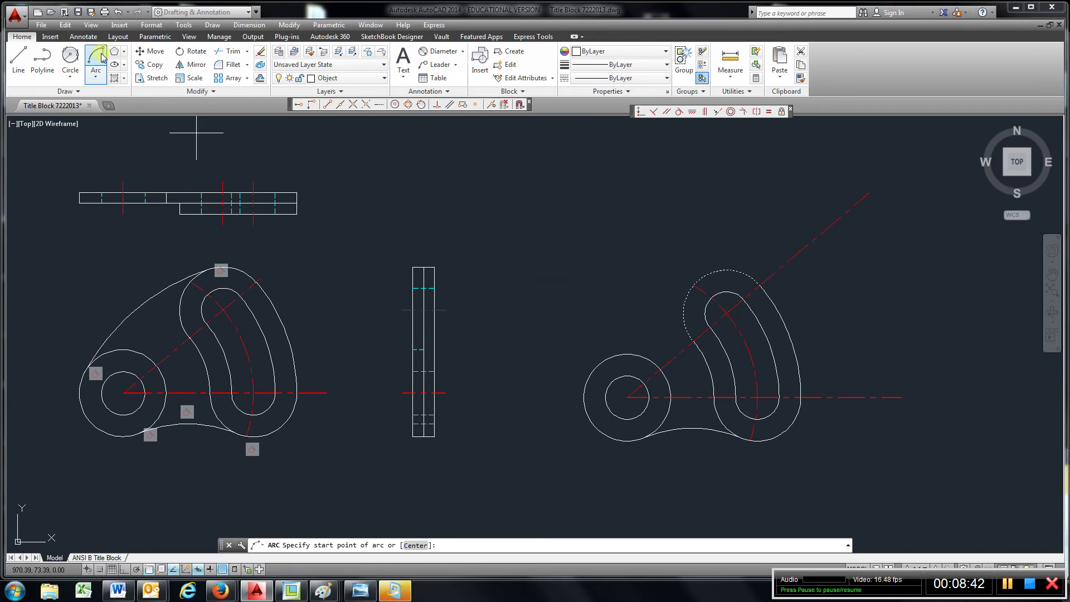
pyautogui.click(600, 362)
pyautogui.click(696, 284)
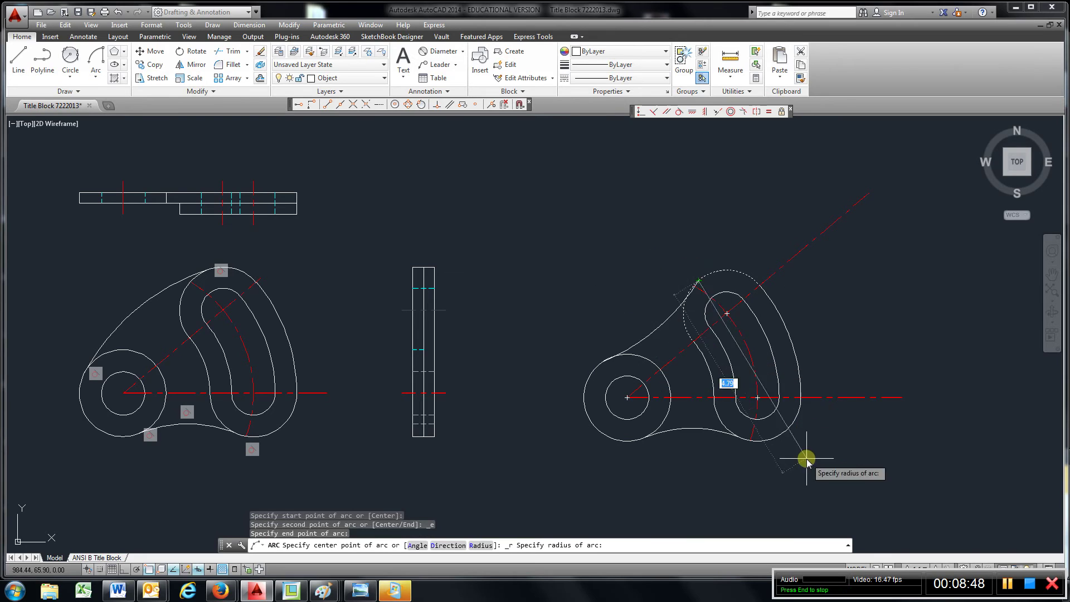
pyautogui.click(802, 488)
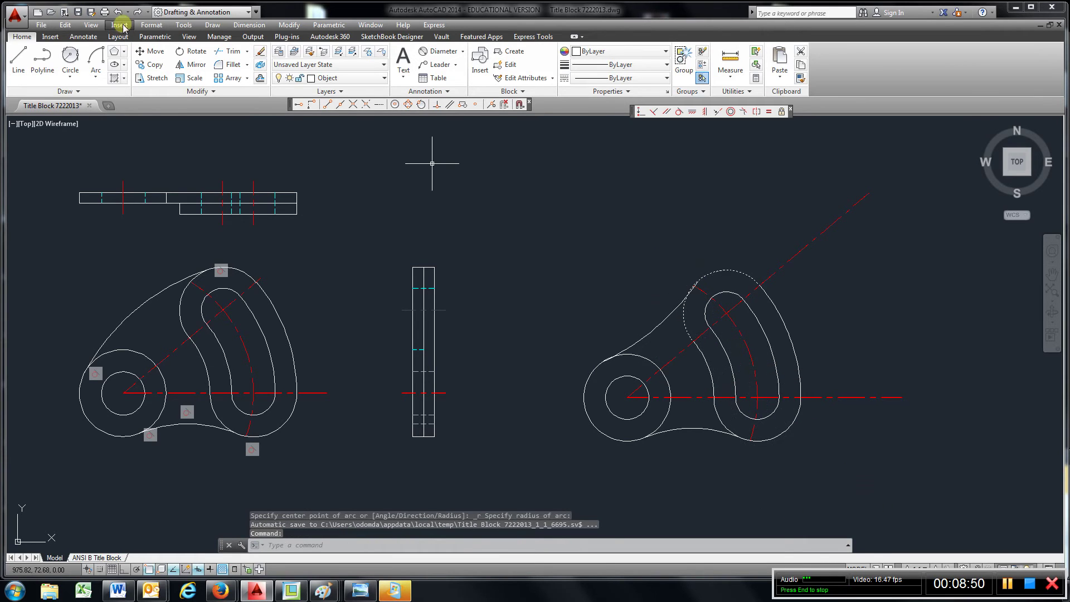
pyautogui.click(119, 12)
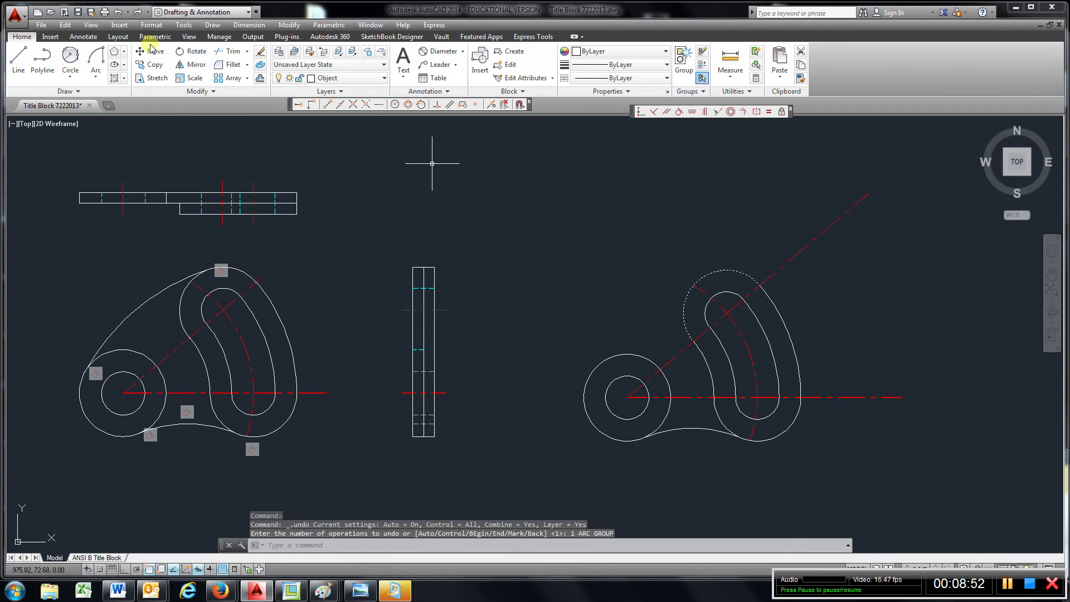
pyautogui.click(96, 57)
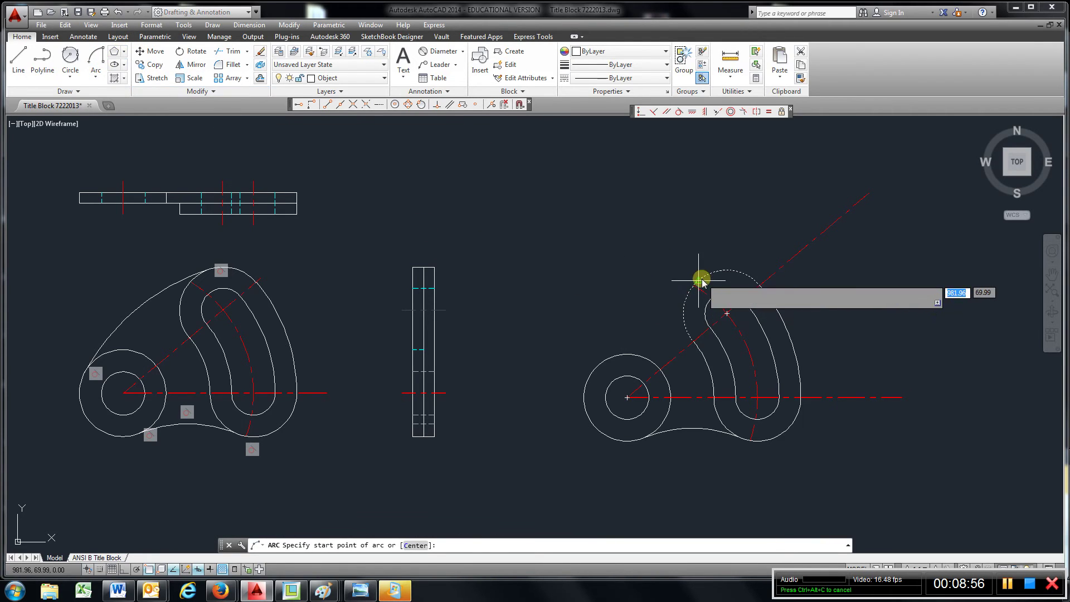
pyautogui.click(679, 112)
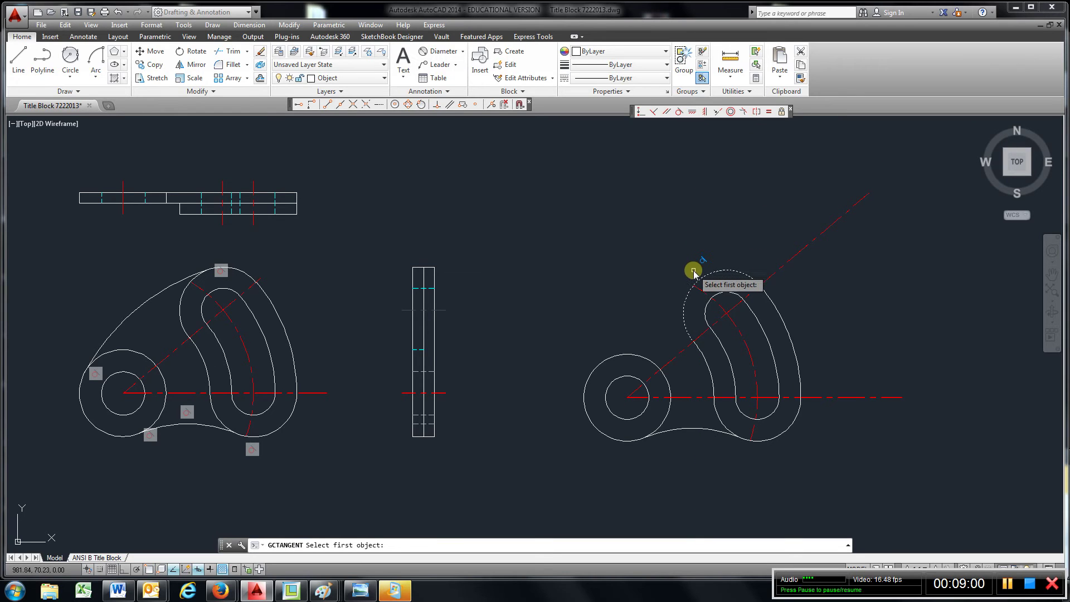
pyautogui.press('Escape')
pyautogui.press('Escape')
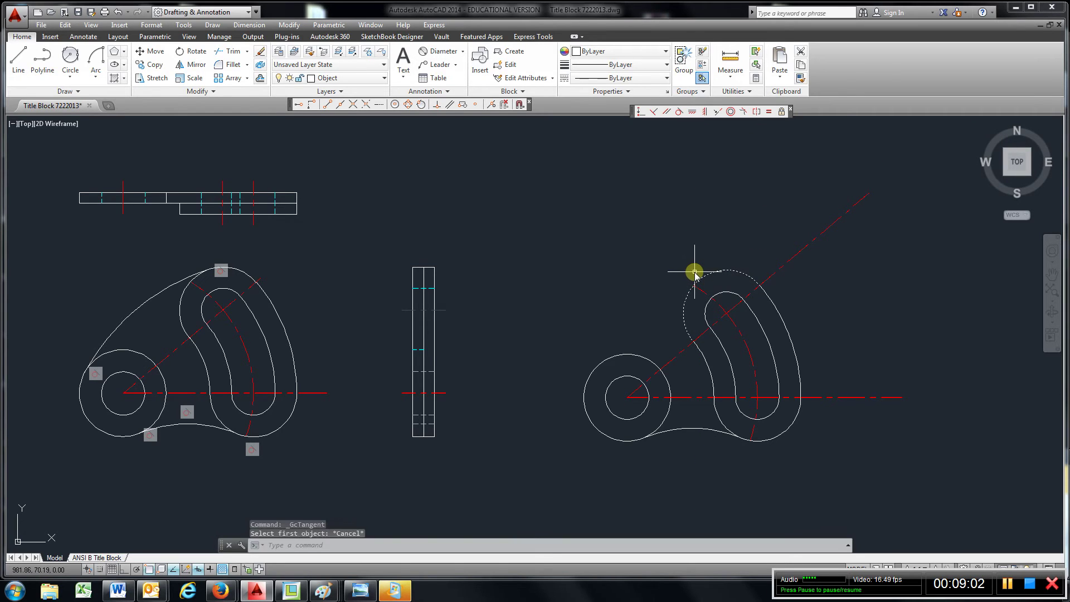
# Step: Try to draw a Tan, Tan, Radius circle tangent to the slot's upper outer end arc and the hub's outer circle
pyautogui.click(69, 56)
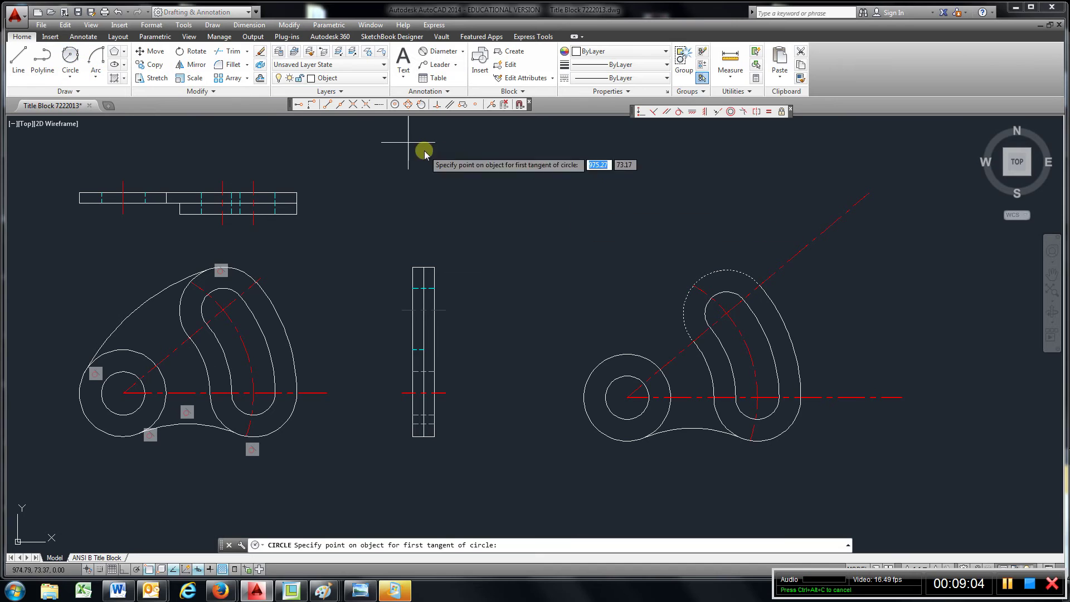
pyautogui.click(419, 105)
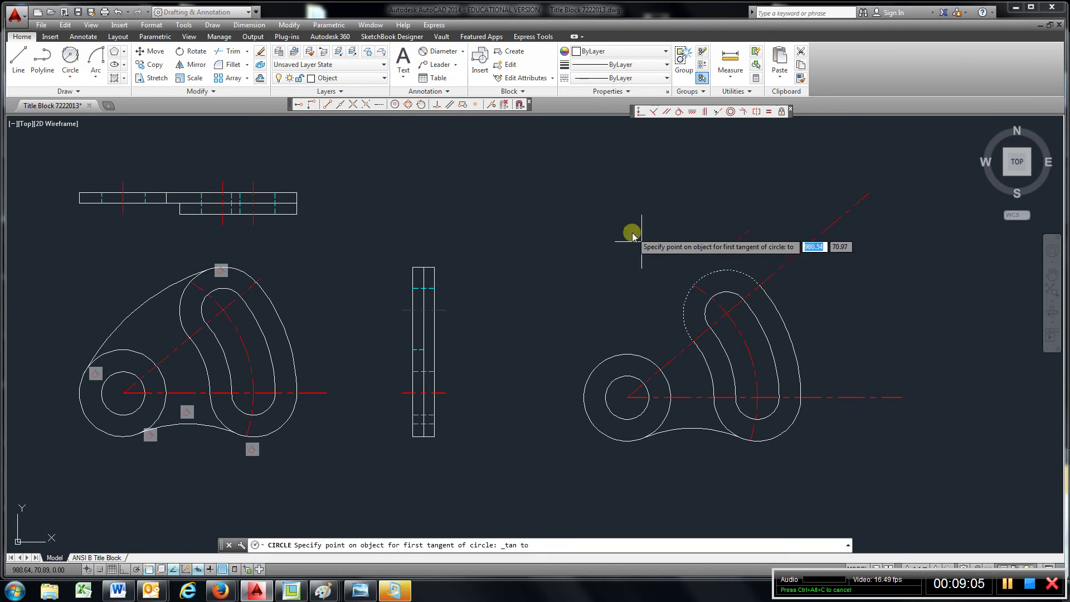
pyautogui.click(700, 277)
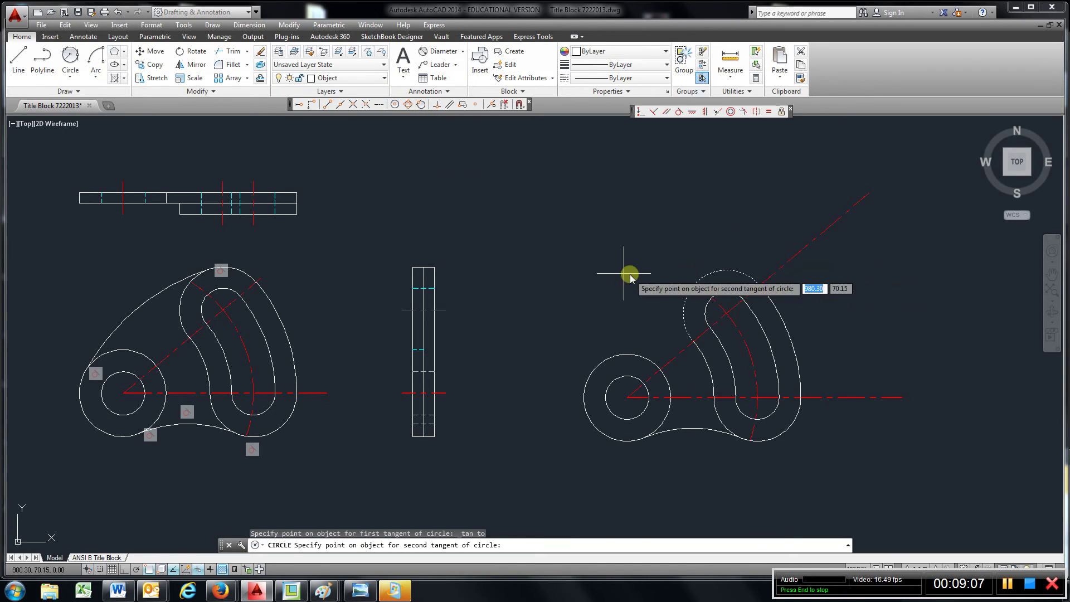
pyautogui.click(422, 105)
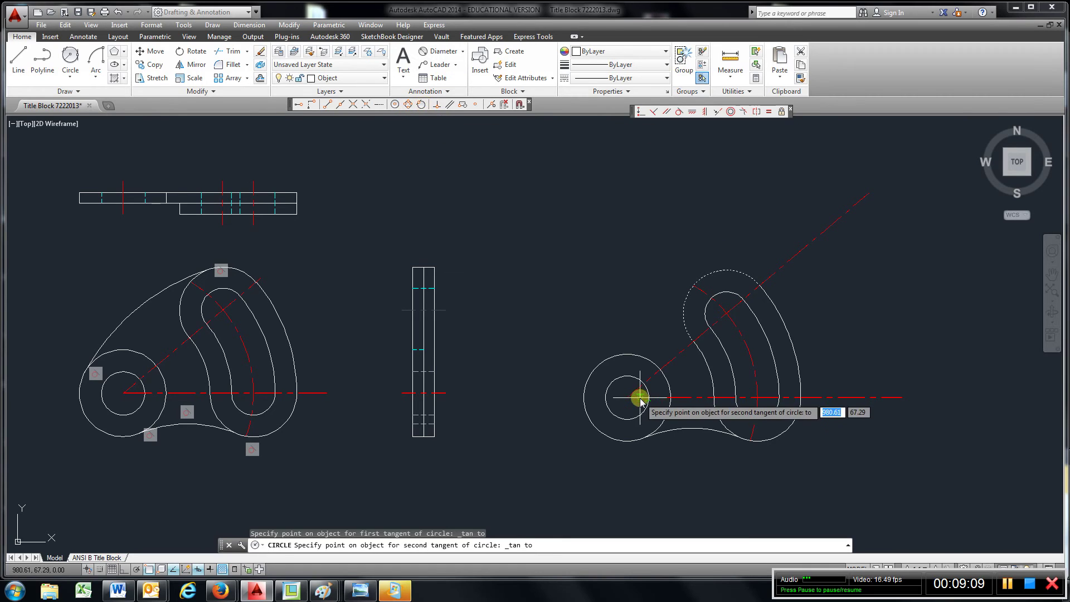
pyautogui.click(609, 361)
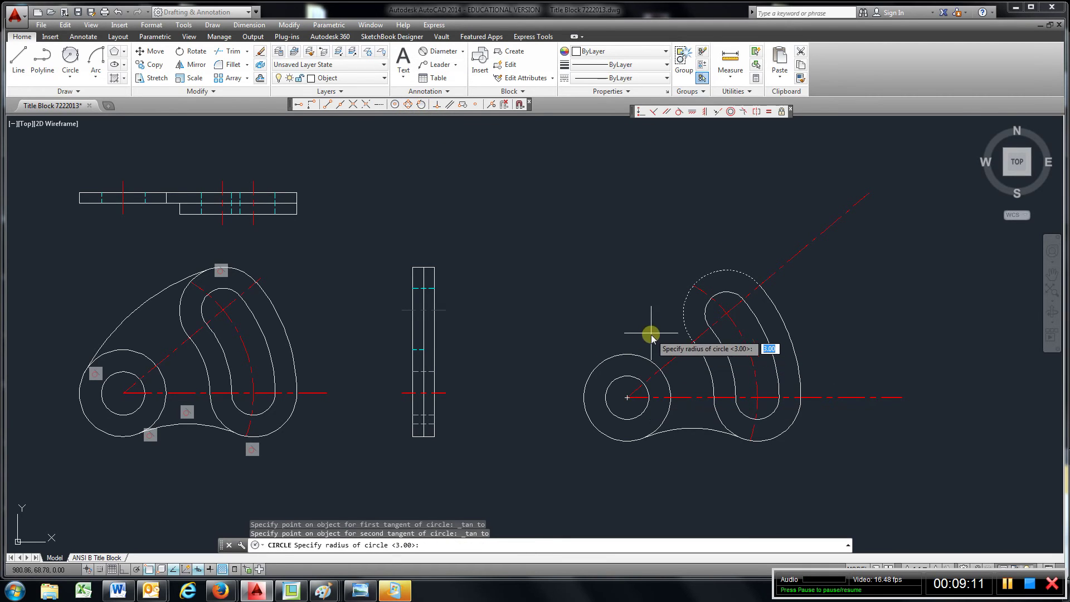
pyautogui.click(699, 279)
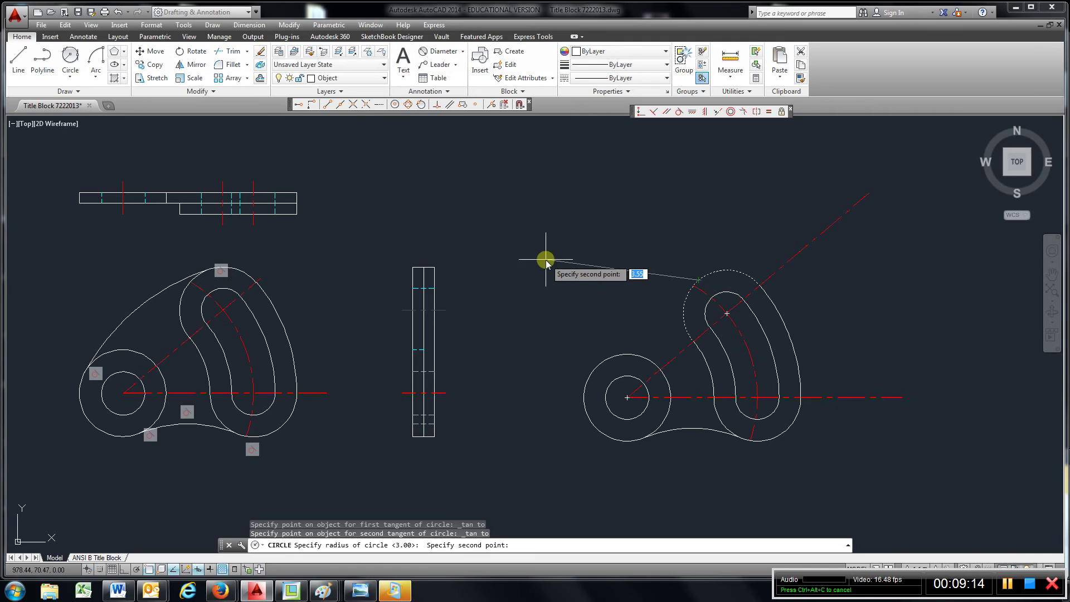
pyautogui.press('Escape')
pyautogui.press('Escape')
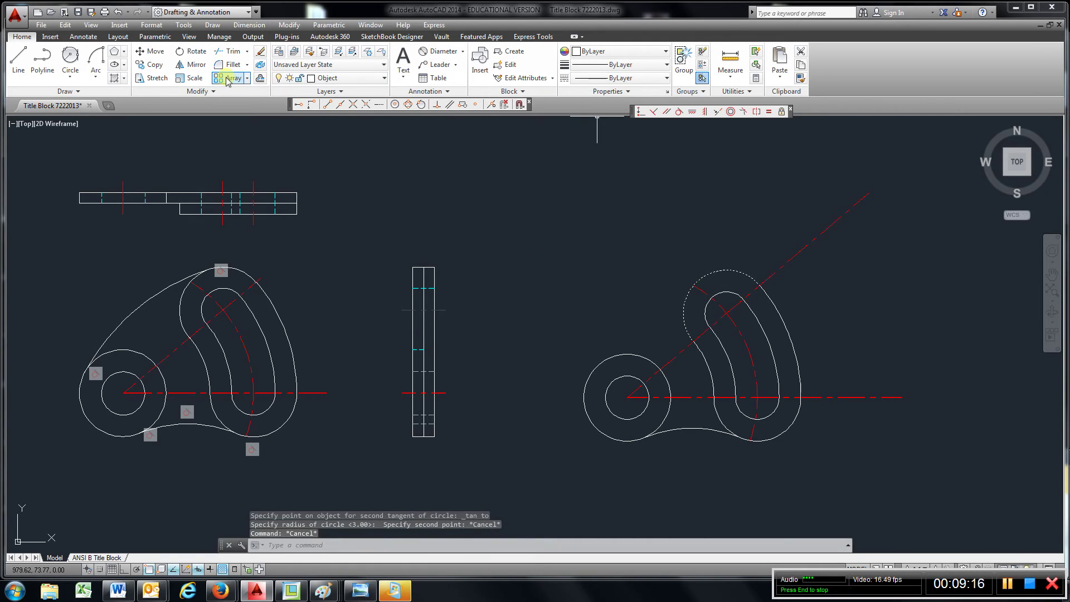
pyautogui.click(96, 61)
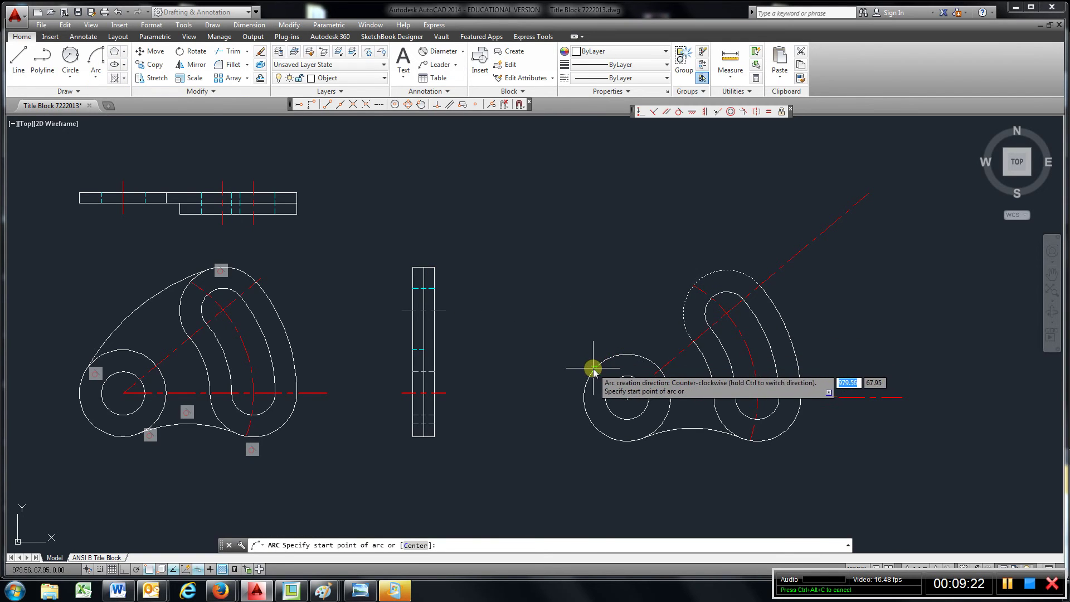
pyautogui.click(421, 105)
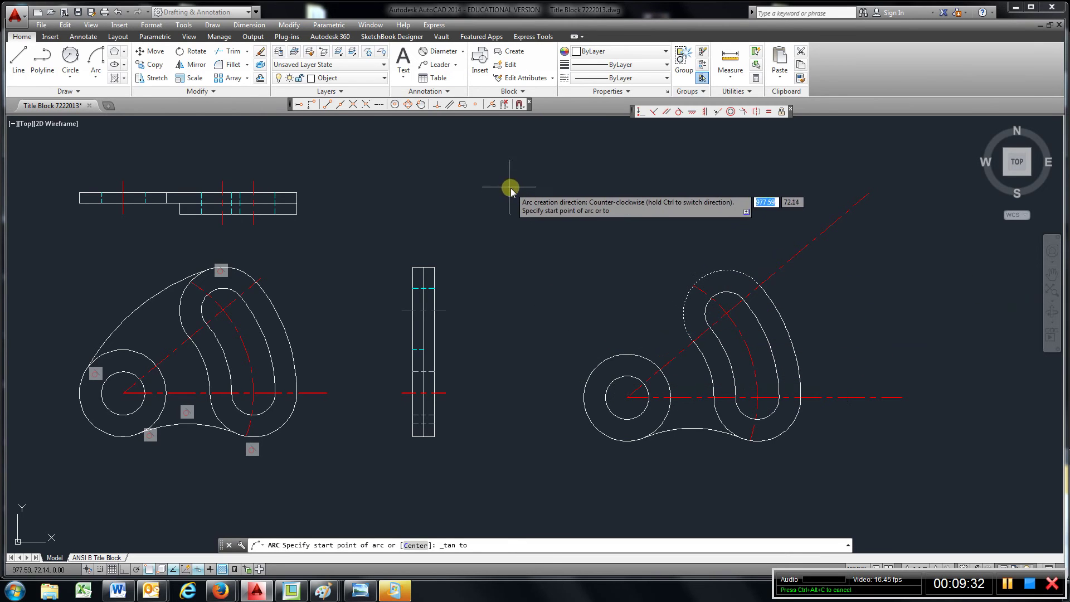
pyautogui.click(95, 61)
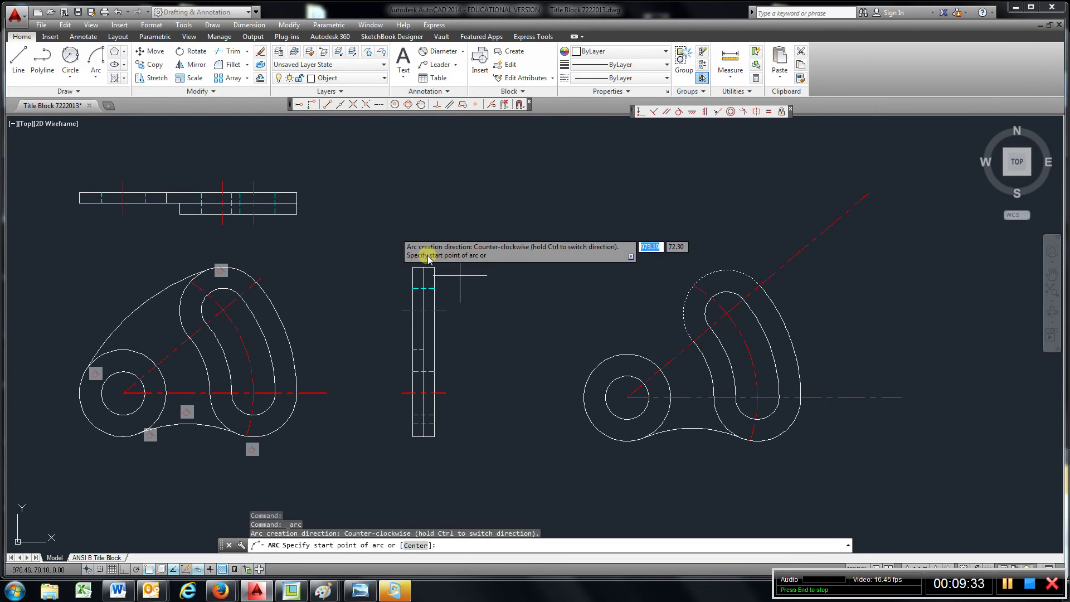
pyautogui.click(607, 362)
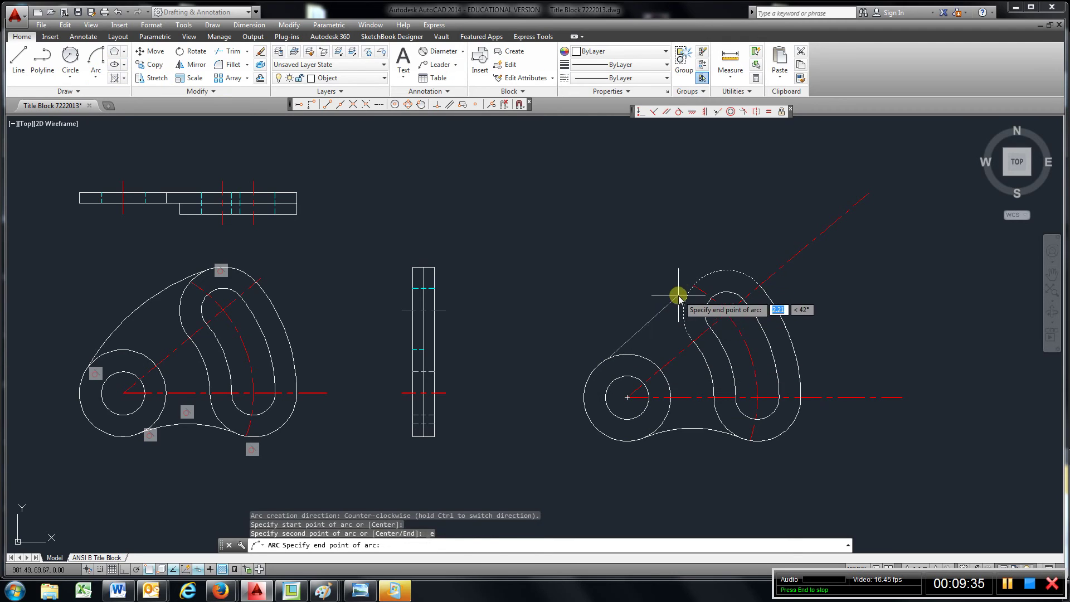
pyautogui.click(700, 282)
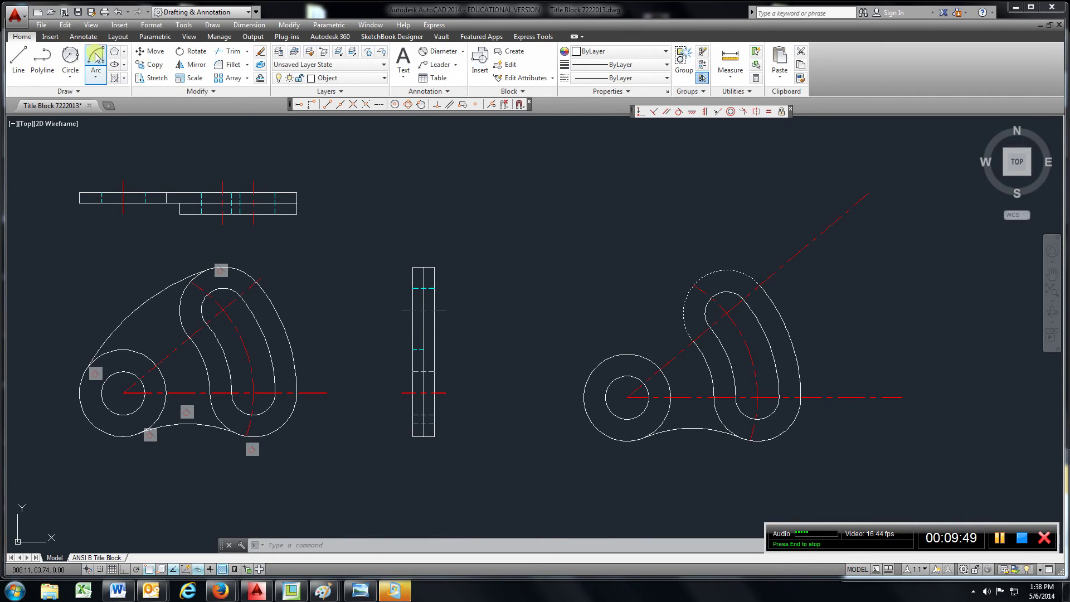
# Step: Draw a Start, End, Radius arc of radius 5 from the slot's upper outer end arc to the hub's outer circle, using tangent snaps
pyautogui.click(96, 72)
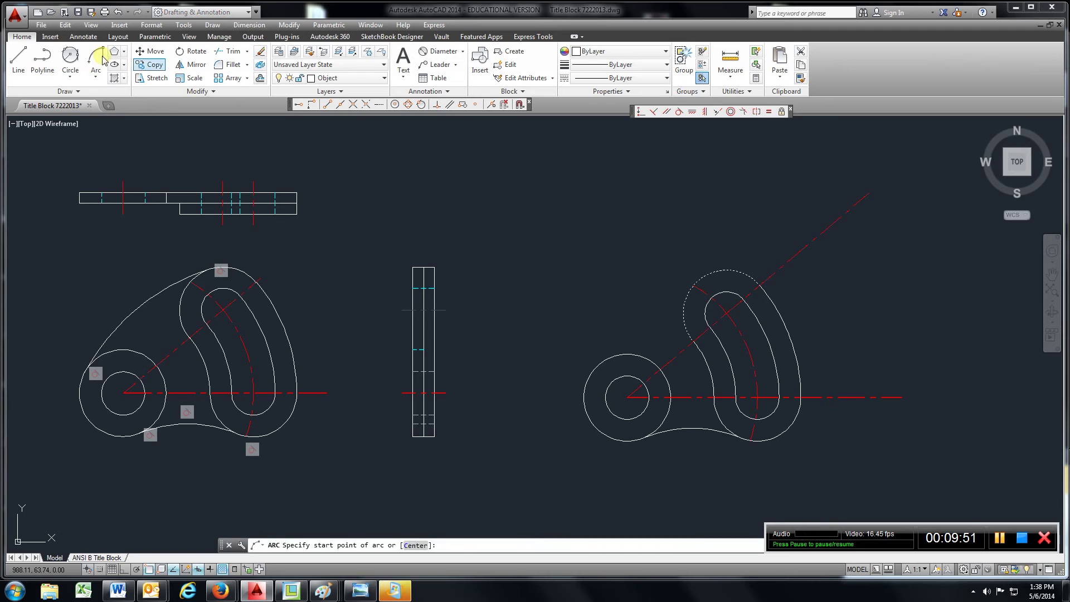
pyautogui.click(420, 105)
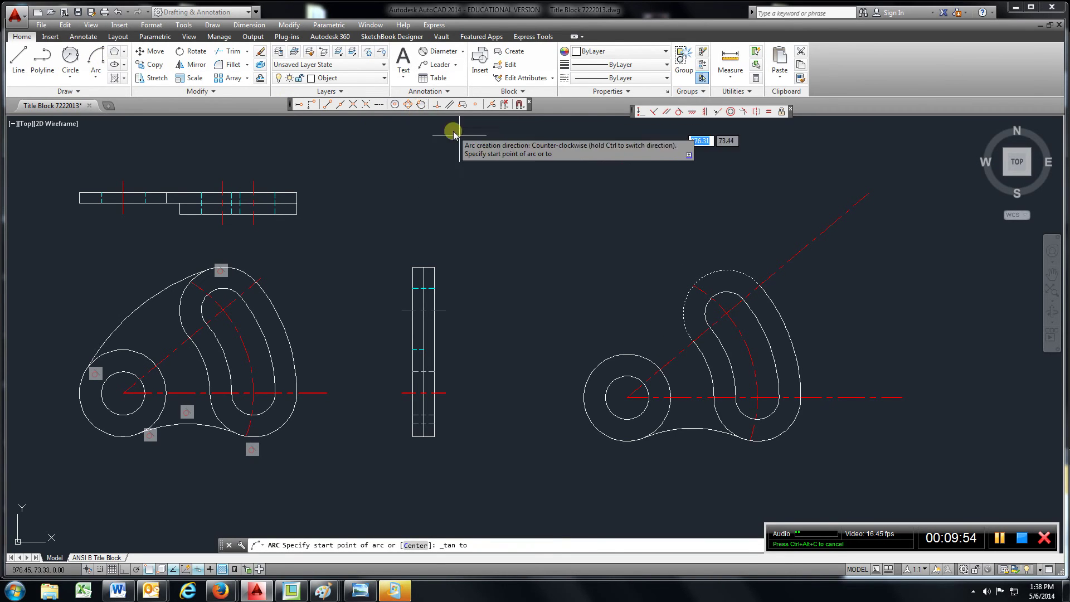
pyautogui.click(696, 277)
pyautogui.write('e')
pyautogui.press('Return')
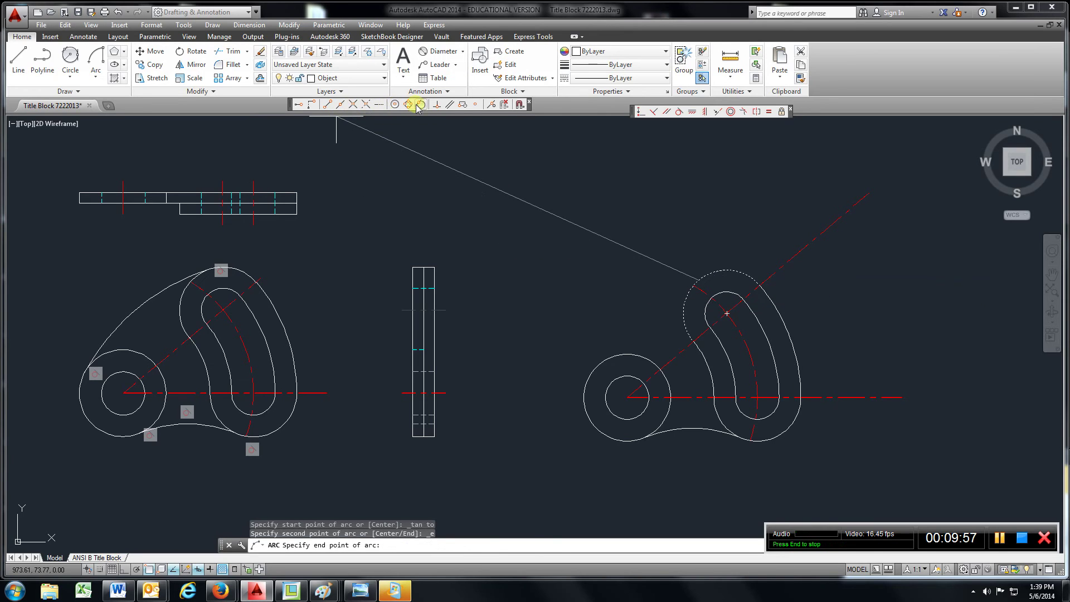
pyautogui.click(596, 364)
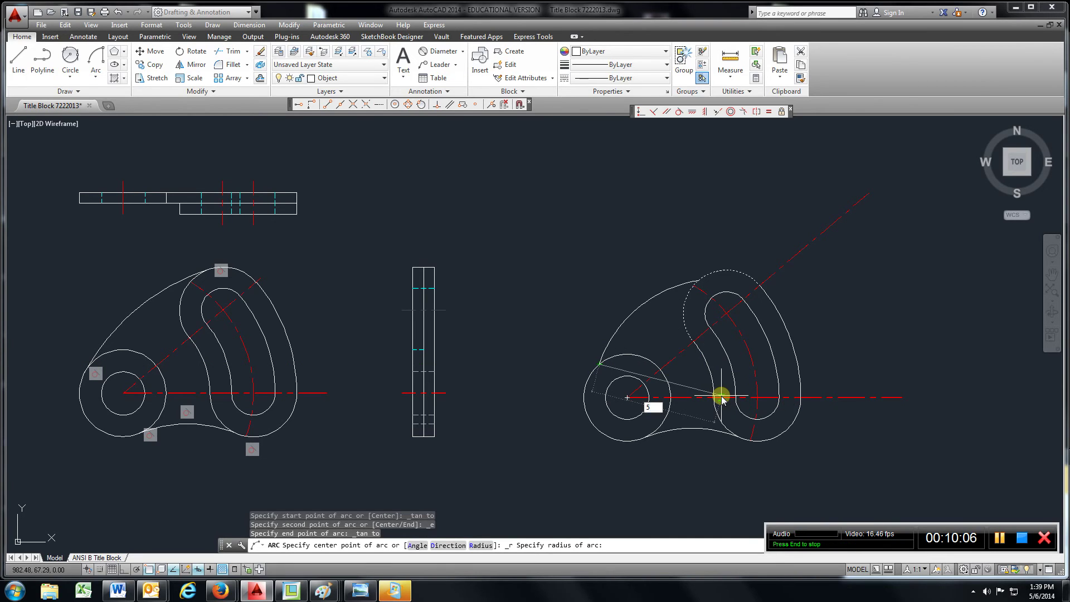
pyautogui.write('5')
pyautogui.press('Return')
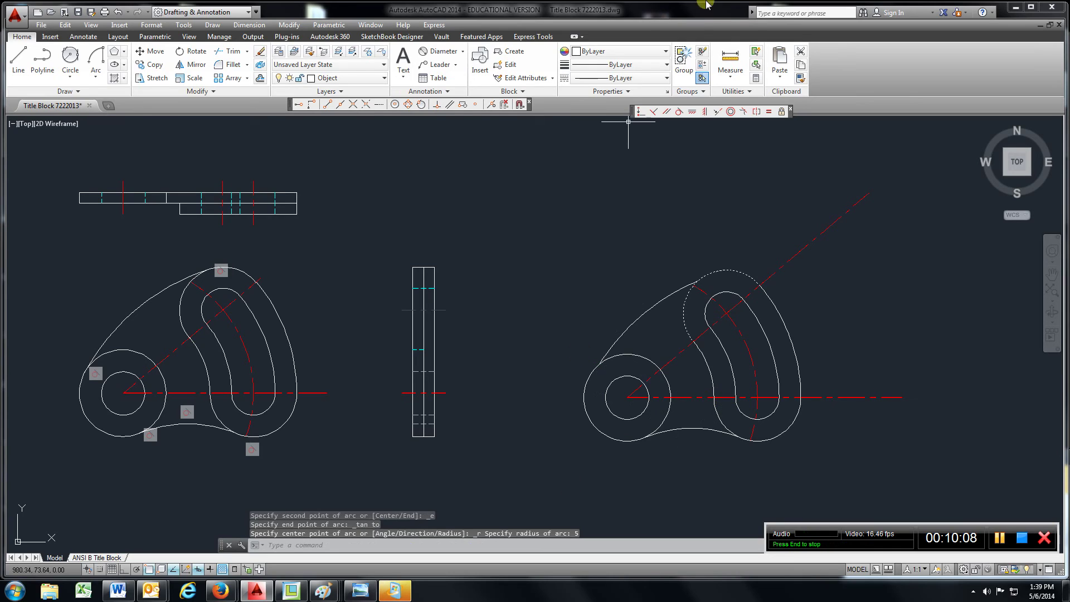
# Step: Apply tangent constraints between the upper connecting arc and both the hub's outer circle and the slot's upper outer end arc
pyautogui.click(678, 112)
pyautogui.click(641, 361)
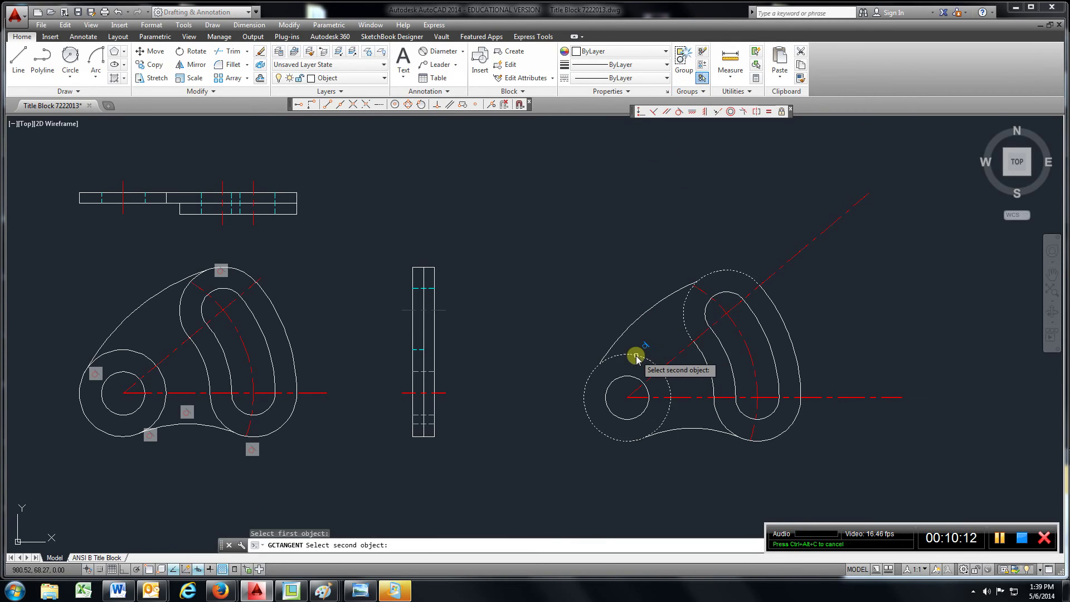
pyautogui.click(617, 341)
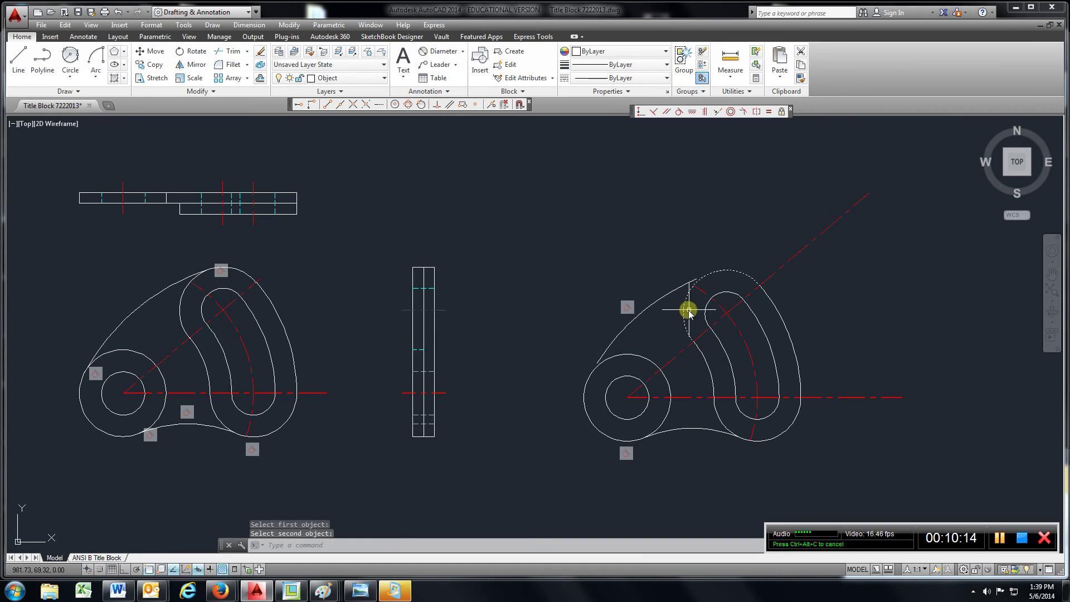
pyautogui.click(678, 112)
pyautogui.click(733, 273)
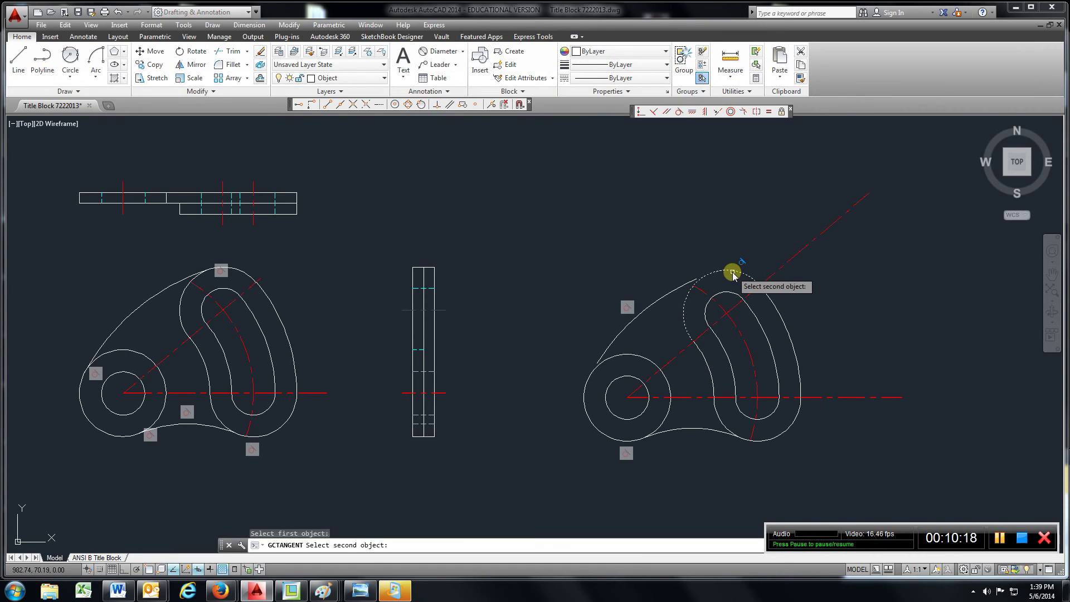
pyautogui.click(691, 281)
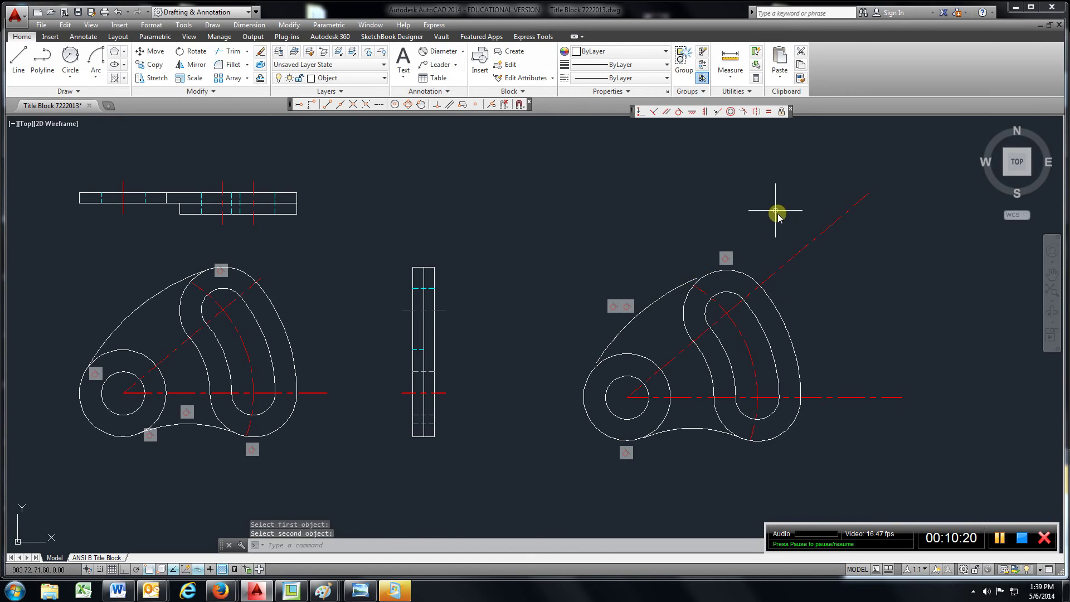
# Step: Extend both ends of the redrawn view's upper connecting arc to the hub's outer circle and the slot's upper outer end arc
pyautogui.scroll(-2, 621, 363)
pyautogui.scroll(4, 621, 364)
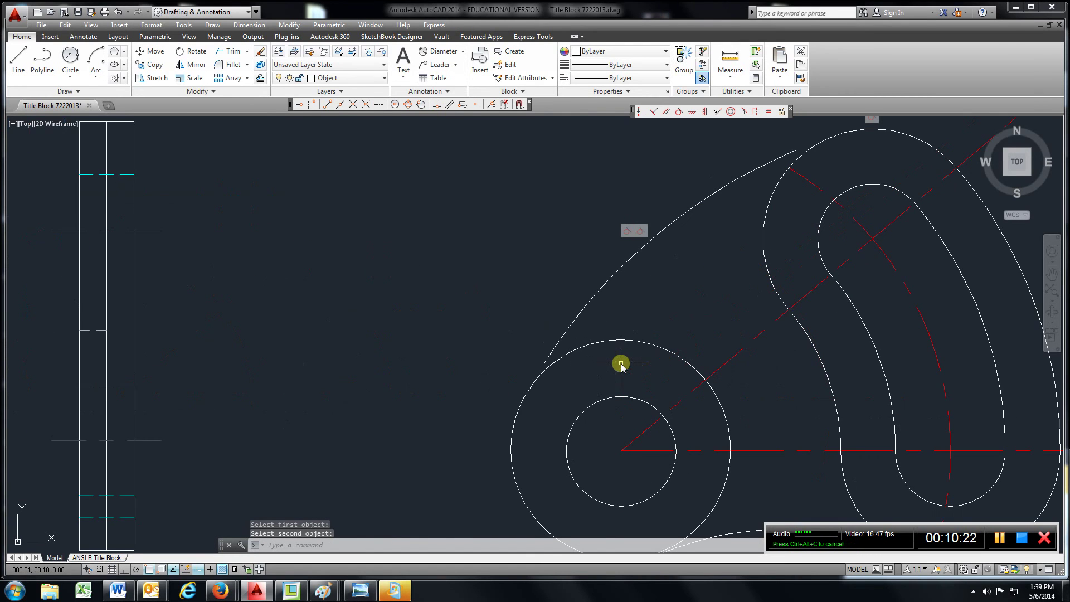
pyautogui.click(247, 51)
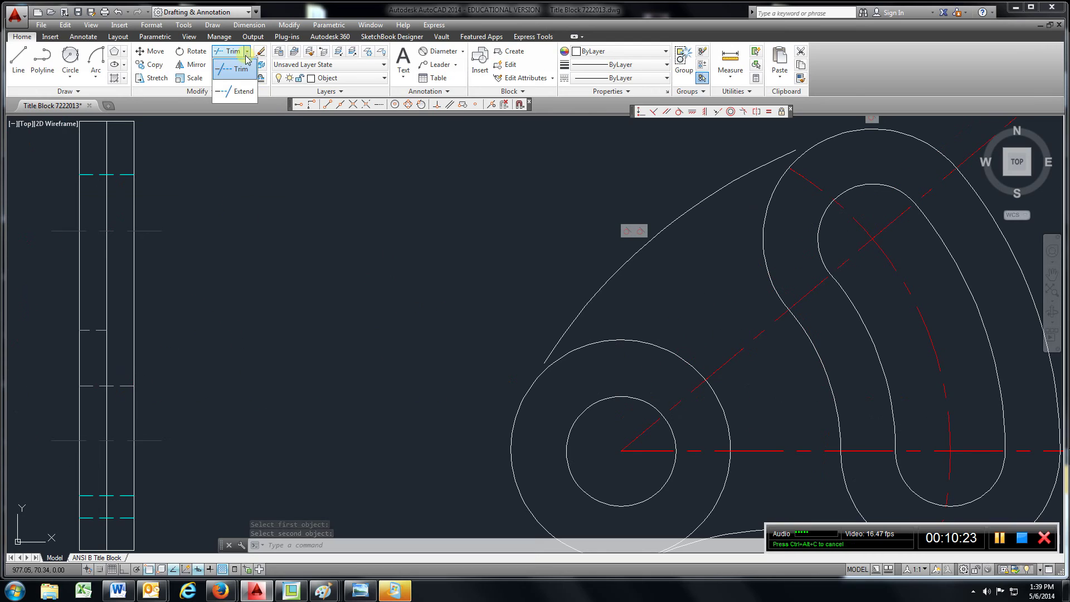
pyautogui.click(243, 92)
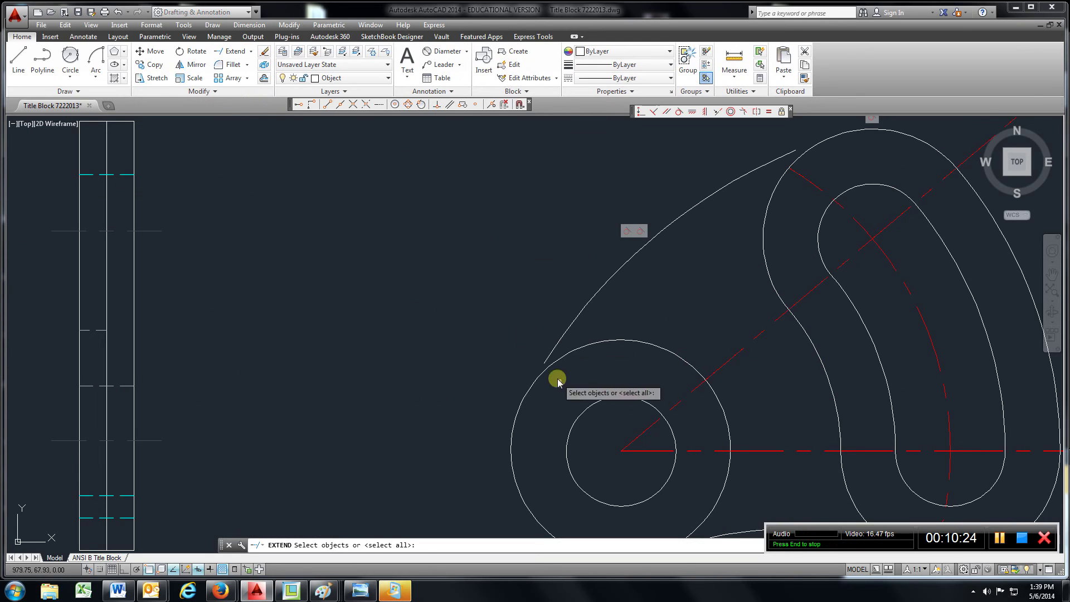
pyautogui.click(595, 347)
pyautogui.click(764, 231)
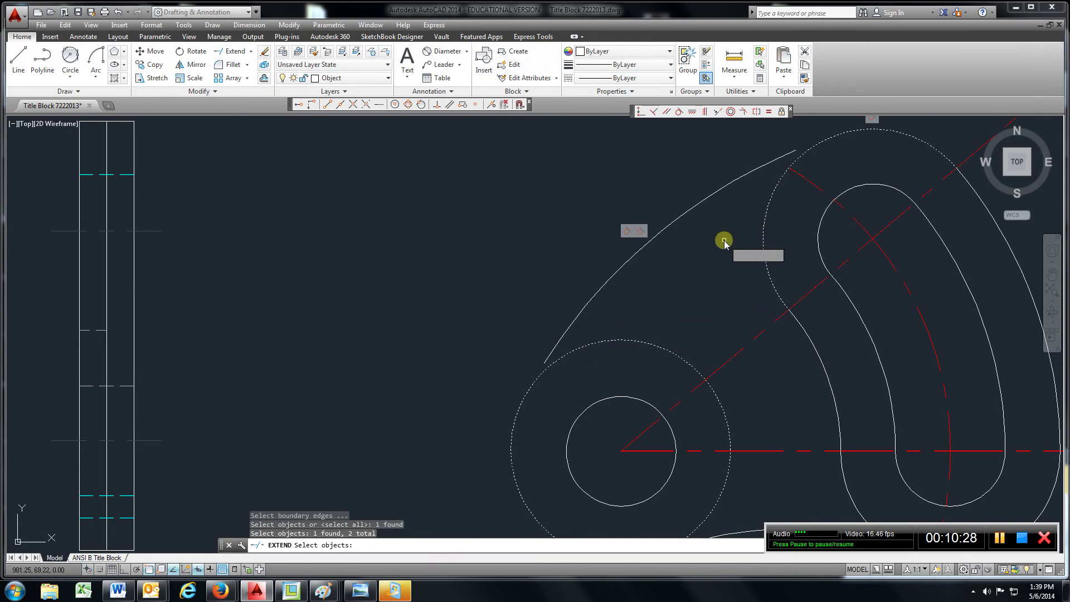
pyautogui.press('Return')
pyautogui.click(562, 342)
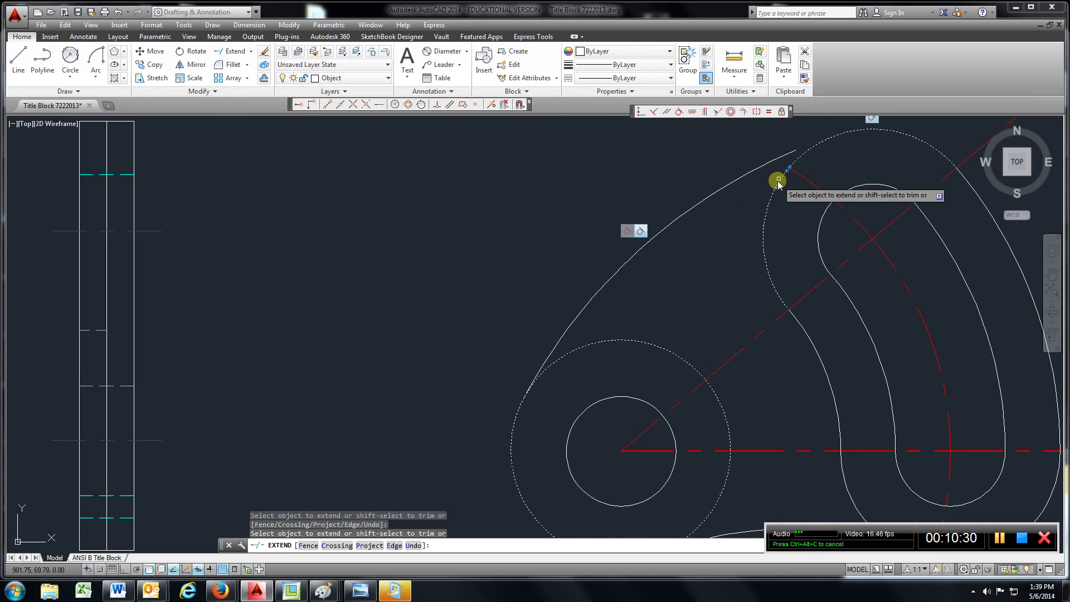
pyautogui.click(783, 159)
pyautogui.scroll(-5, 703, 334)
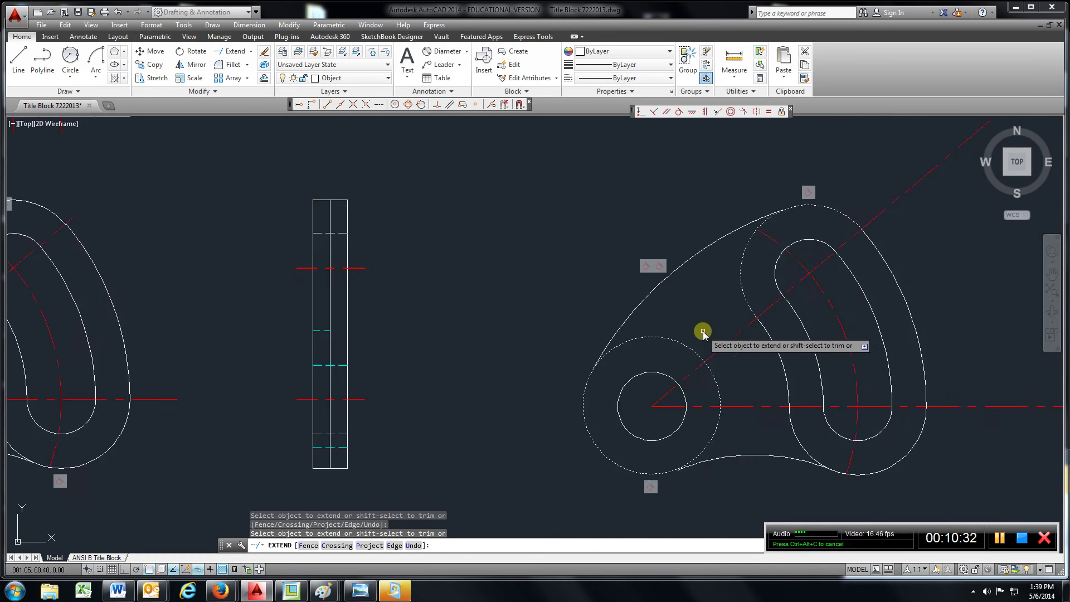
pyautogui.press('Escape')
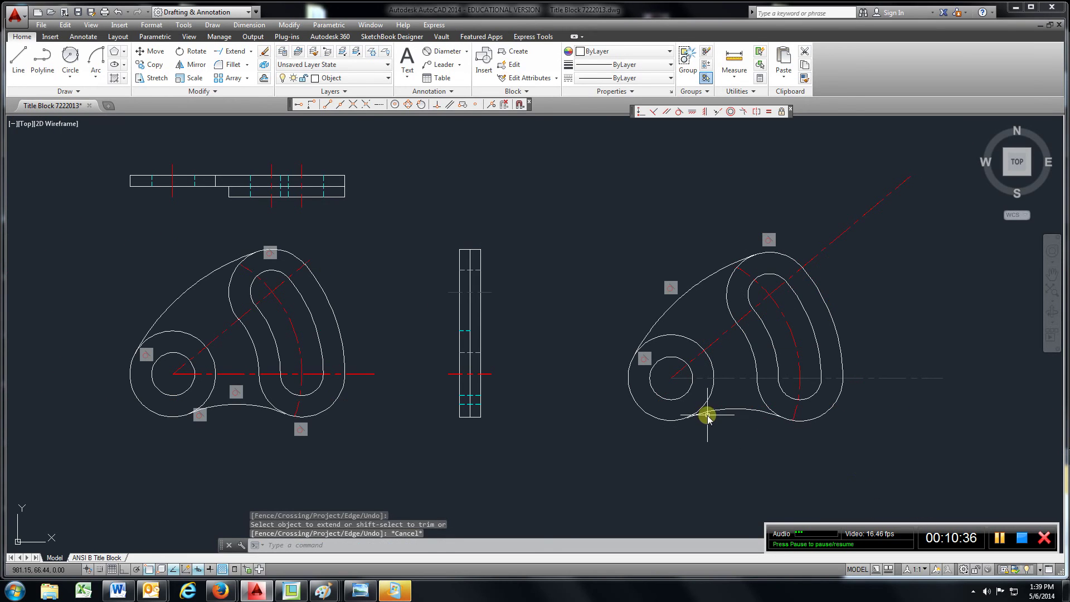
# Step: Try to extend the lower connecting arc to the hub's outer circle in the redrawn front view
pyautogui.scroll(-3, 705, 419)
pyautogui.scroll(8, 705, 419)
pyautogui.scroll(-3, 705, 419)
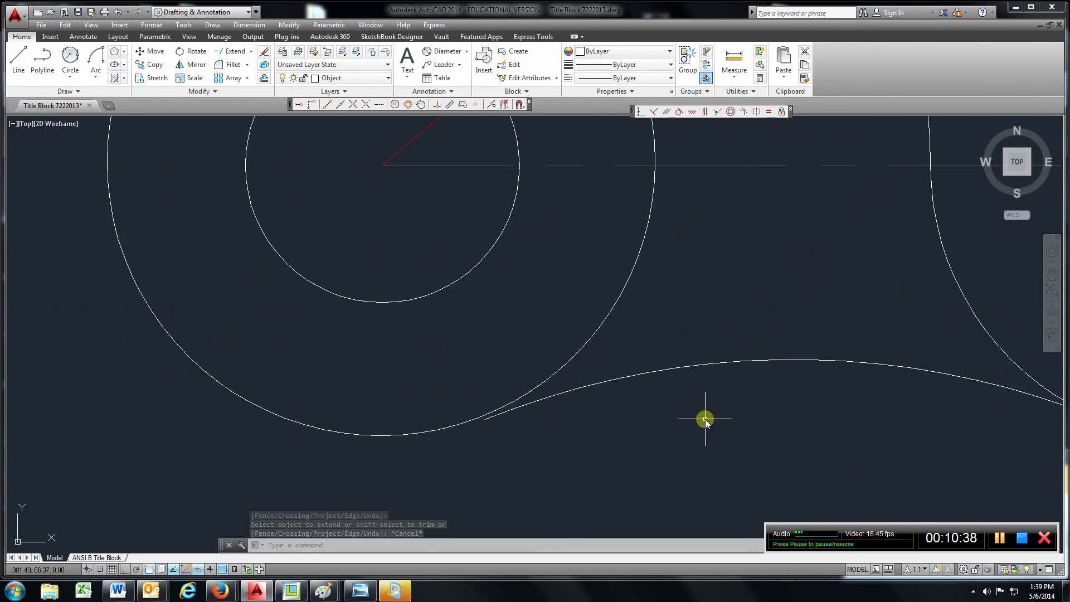
pyautogui.scroll(1, 704, 420)
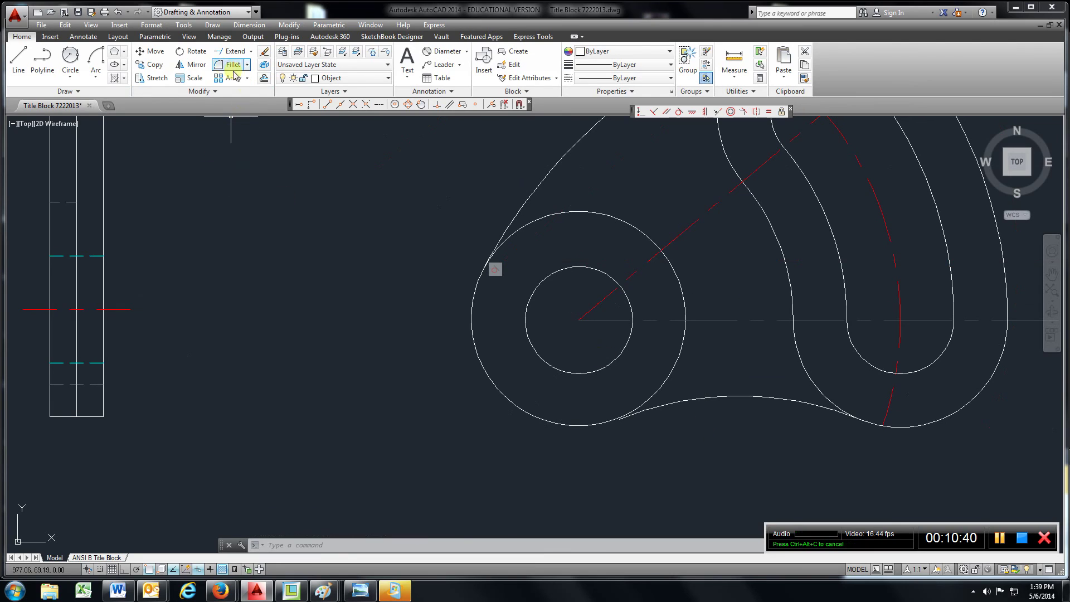
pyautogui.click(229, 51)
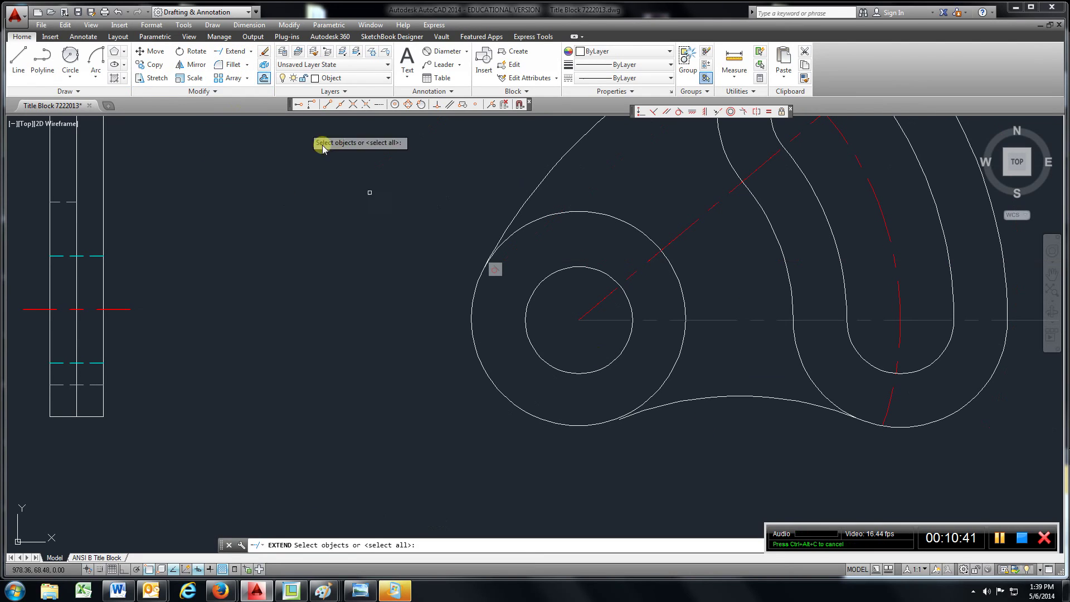
pyautogui.click(657, 391)
pyautogui.press('Return')
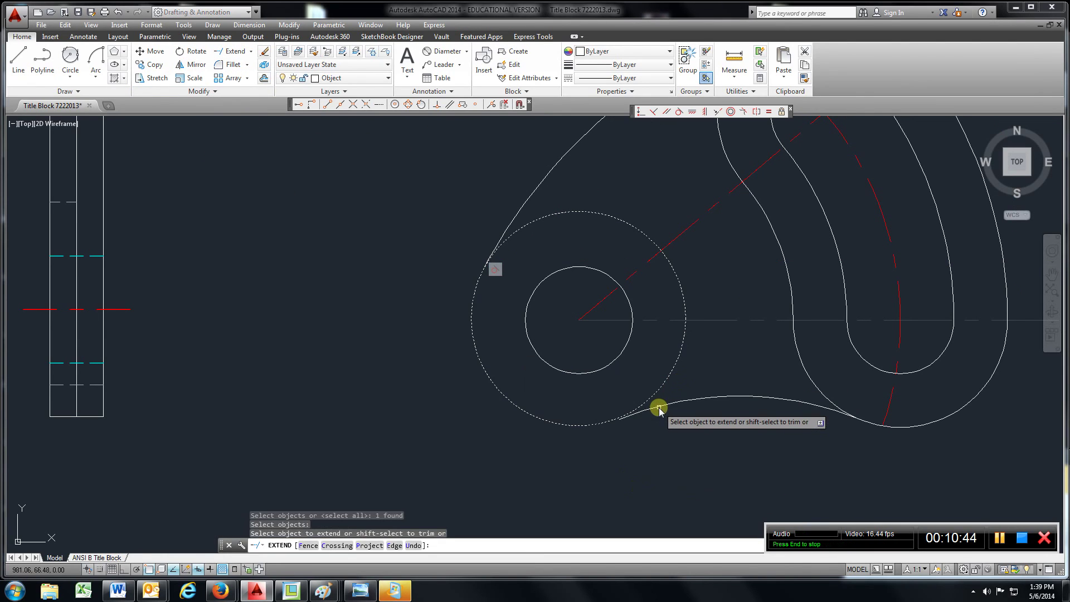
pyautogui.click(660, 412)
pyautogui.scroll(-9, 660, 410)
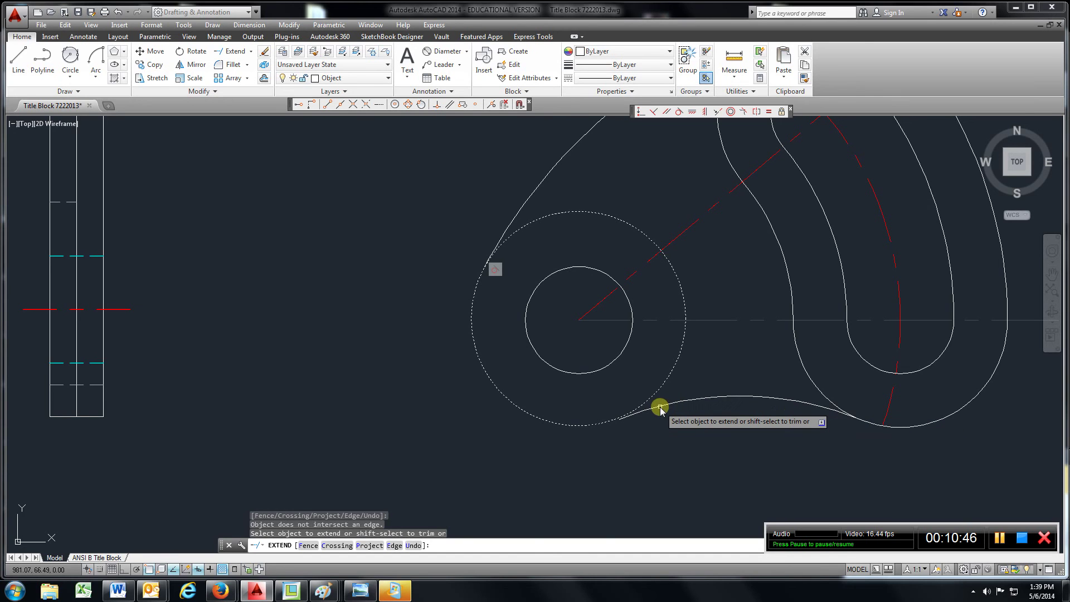
pyautogui.scroll(4, 652, 395)
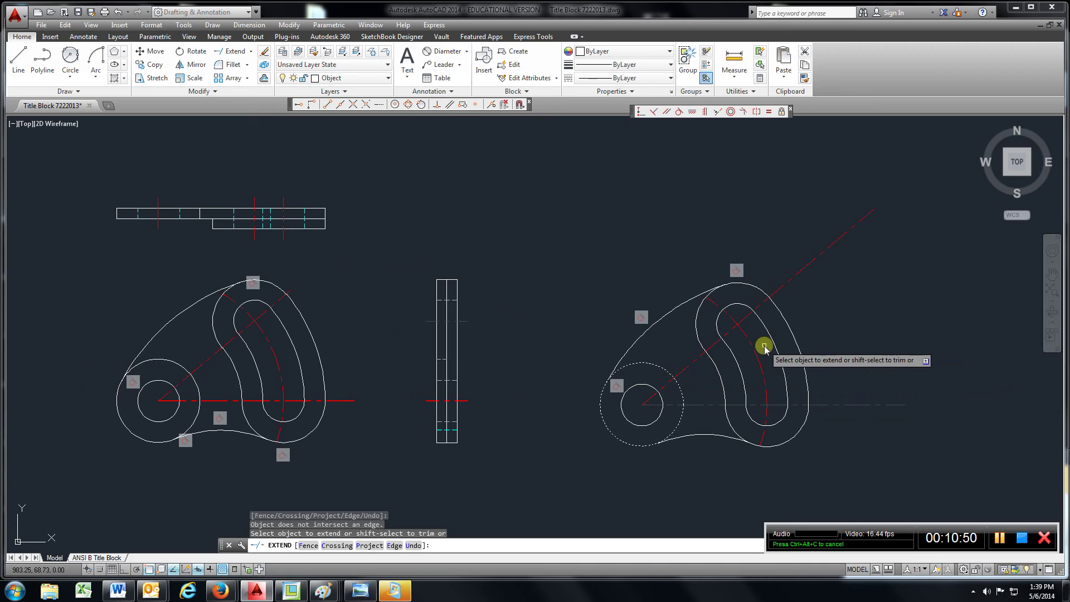
# Step: Apply a tangent constraint between the lower connecting arc and the hub's outer circle in the redrawn front view
pyautogui.click(678, 111)
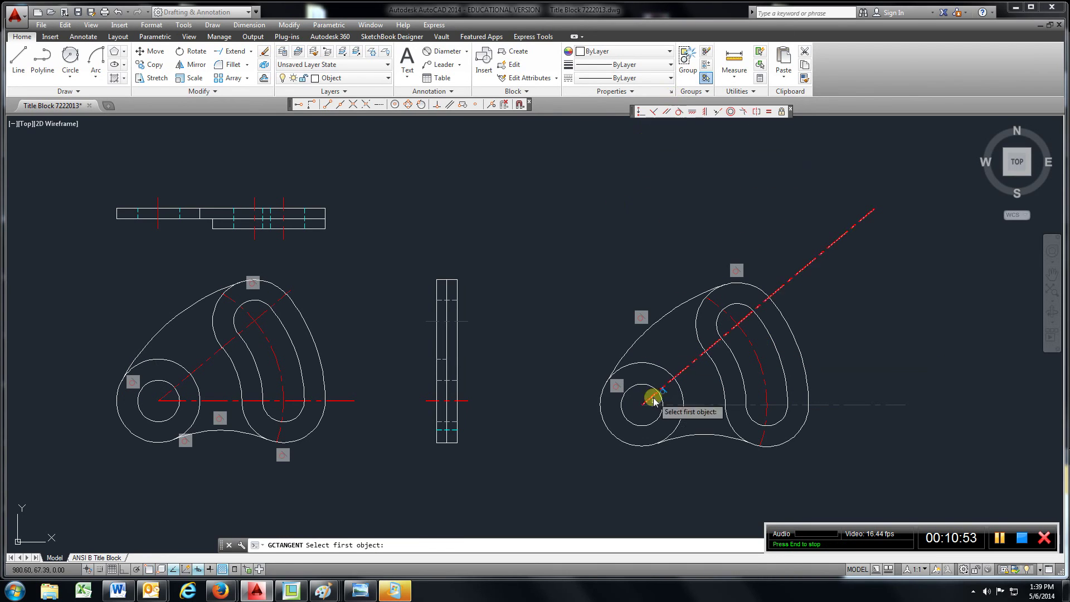
pyautogui.click(671, 433)
pyautogui.click(672, 438)
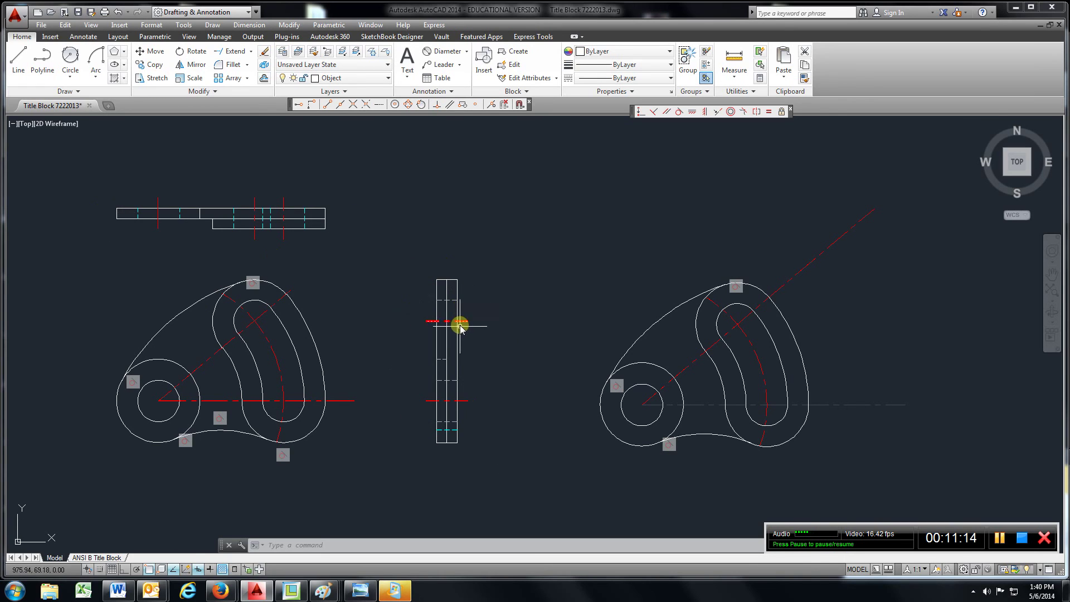
# Step: Make the Dimension layer current and start a radius dimension on the original front view's upper outer slot end arc
pyautogui.click(386, 78)
pyautogui.click(367, 132)
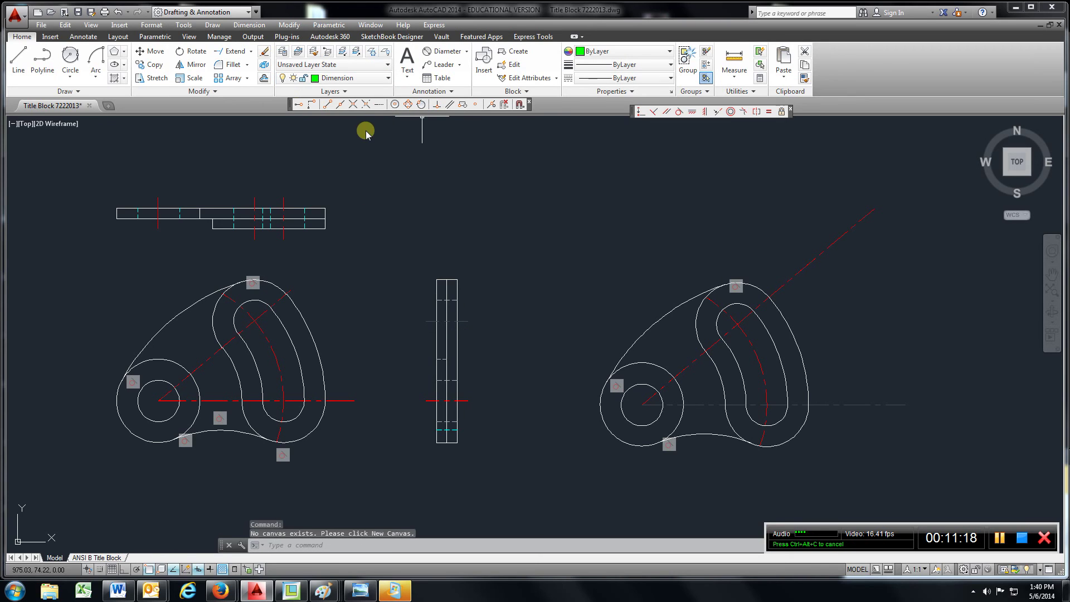
pyautogui.click(467, 52)
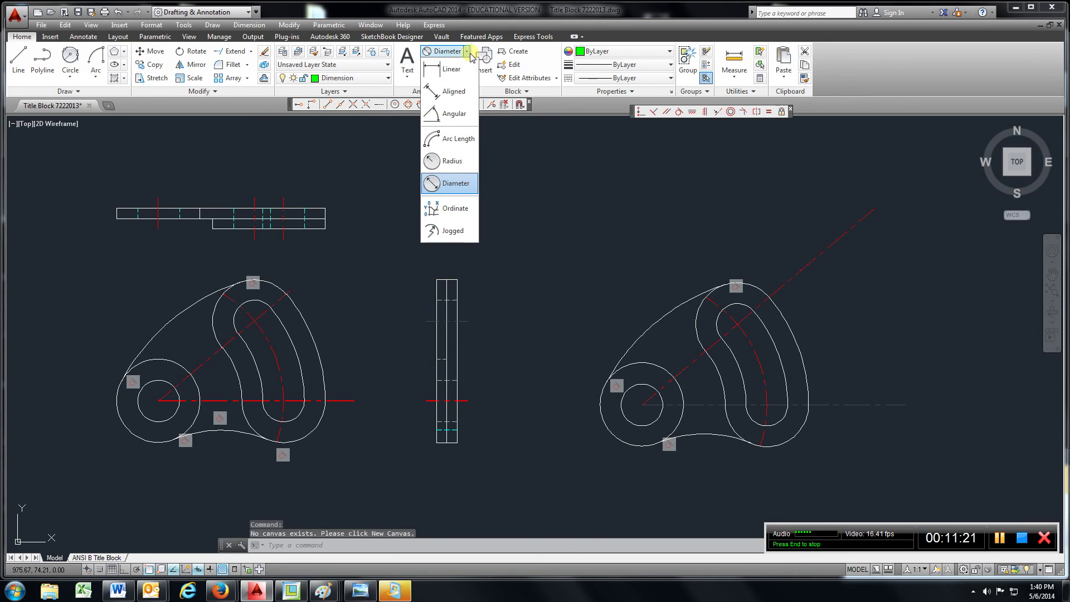
pyautogui.click(452, 160)
pyautogui.click(267, 283)
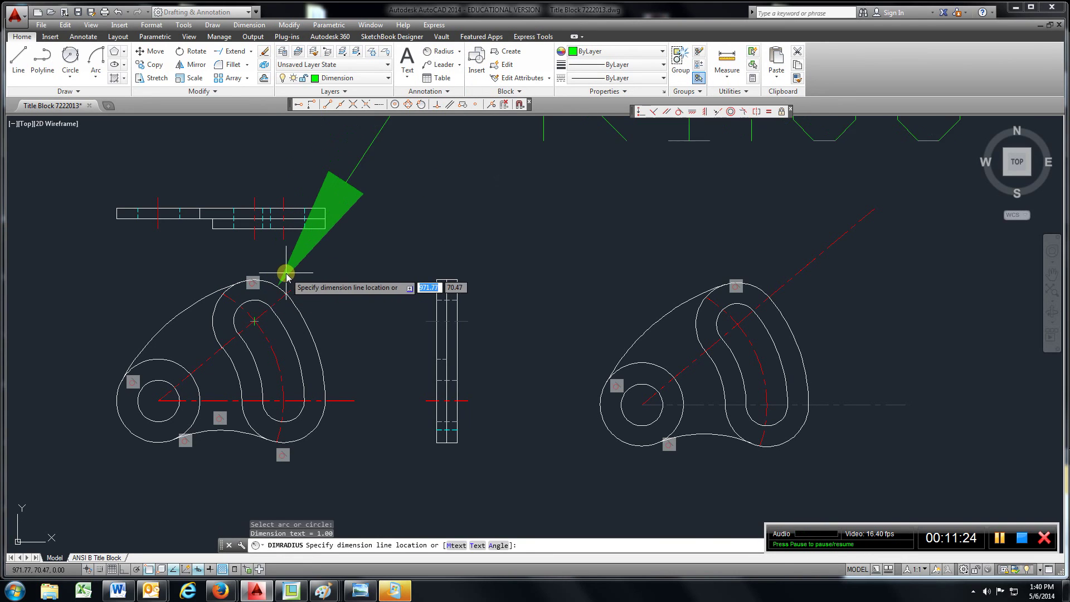
pyautogui.scroll(-3, 289, 295)
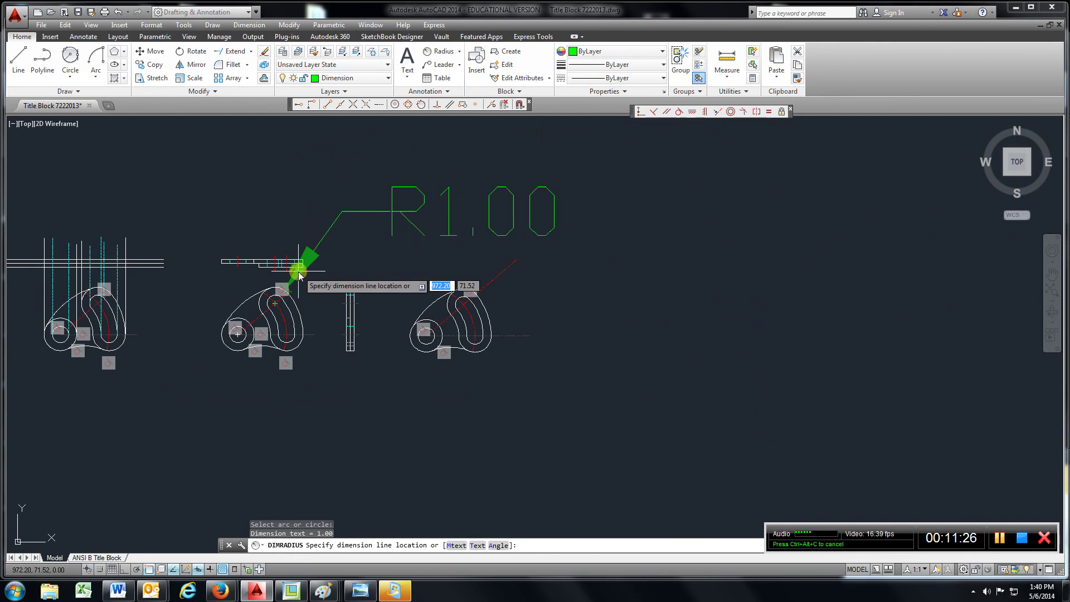
pyautogui.scroll(2, 293, 294)
# Step: Set the text height and arrow size to 1 in the Standard dimension style's overrides
pyautogui.click(150, 25)
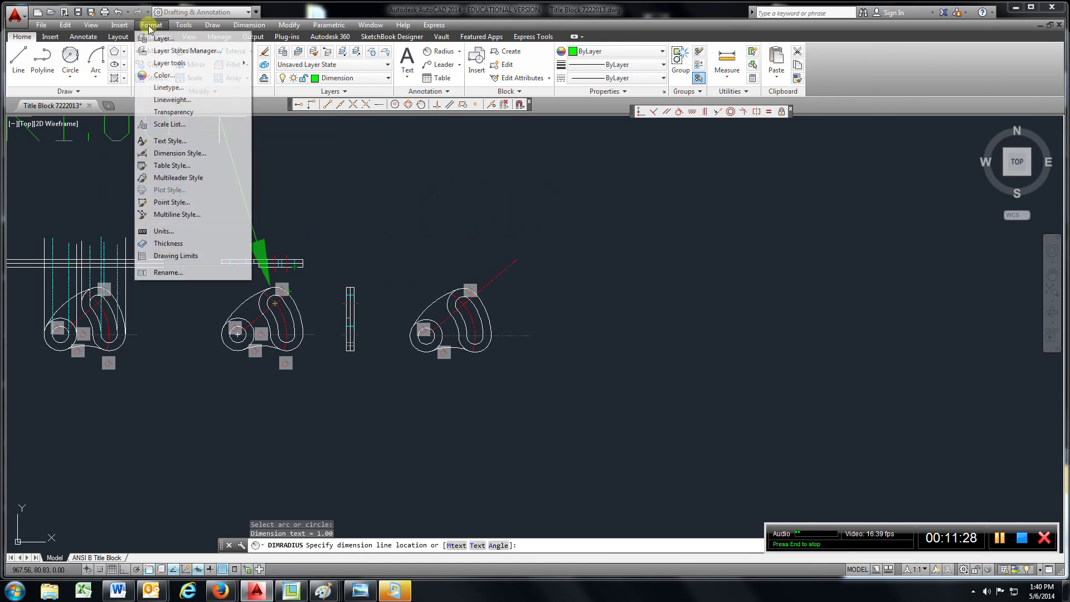
pyautogui.click(195, 153)
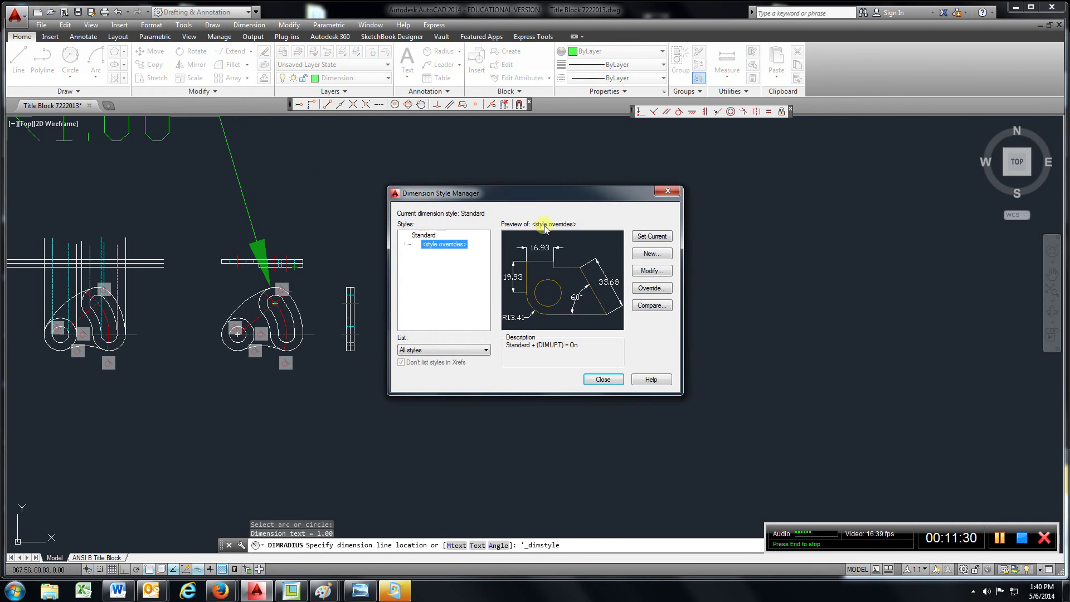
pyautogui.click(651, 271)
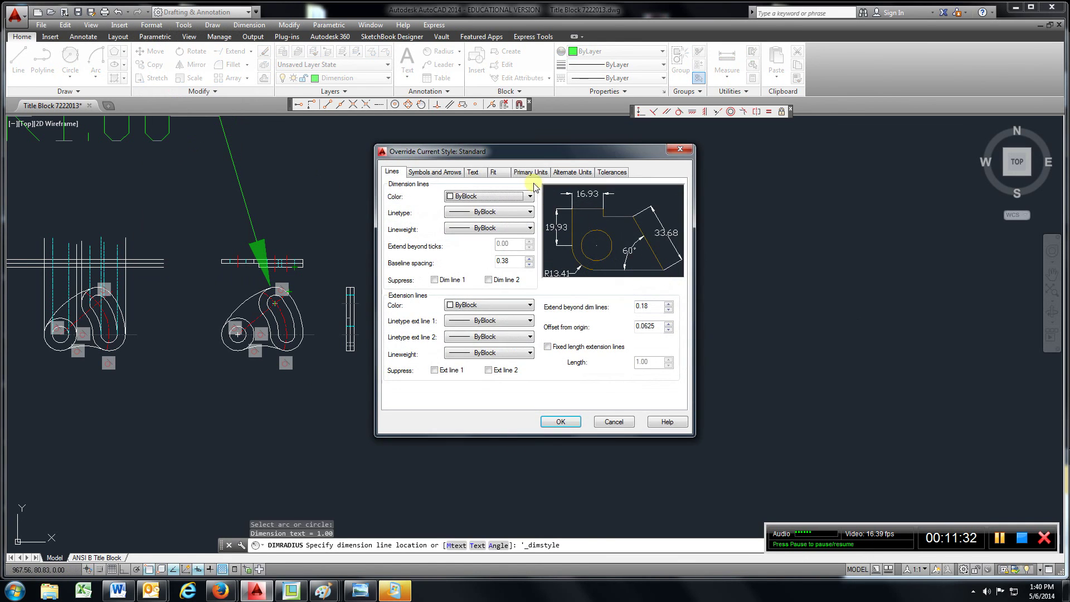
pyautogui.click(473, 173)
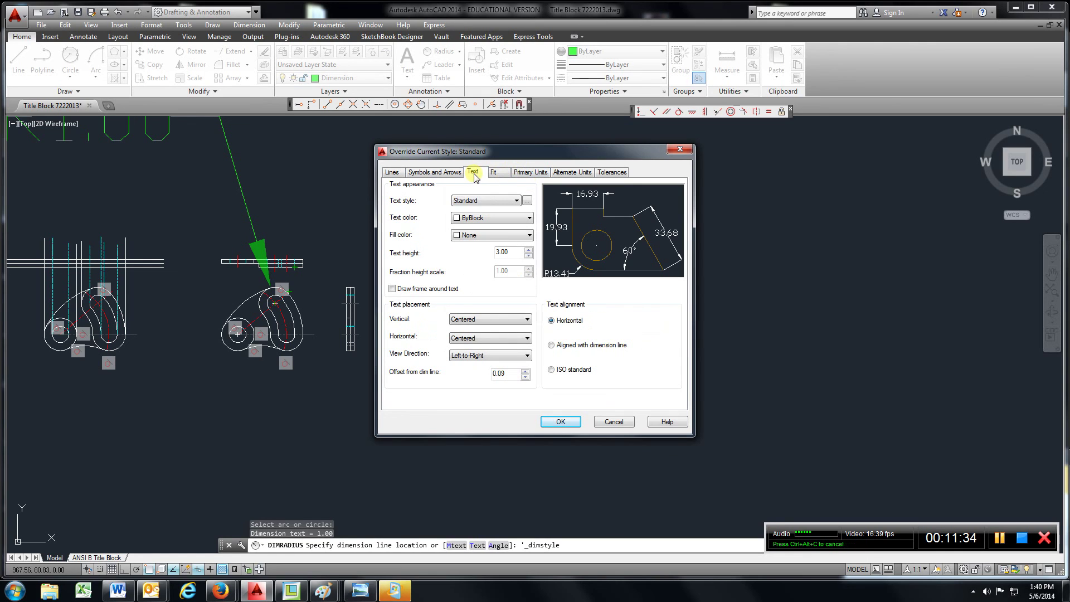
pyautogui.doubleClick(504, 253)
pyautogui.click(452, 173)
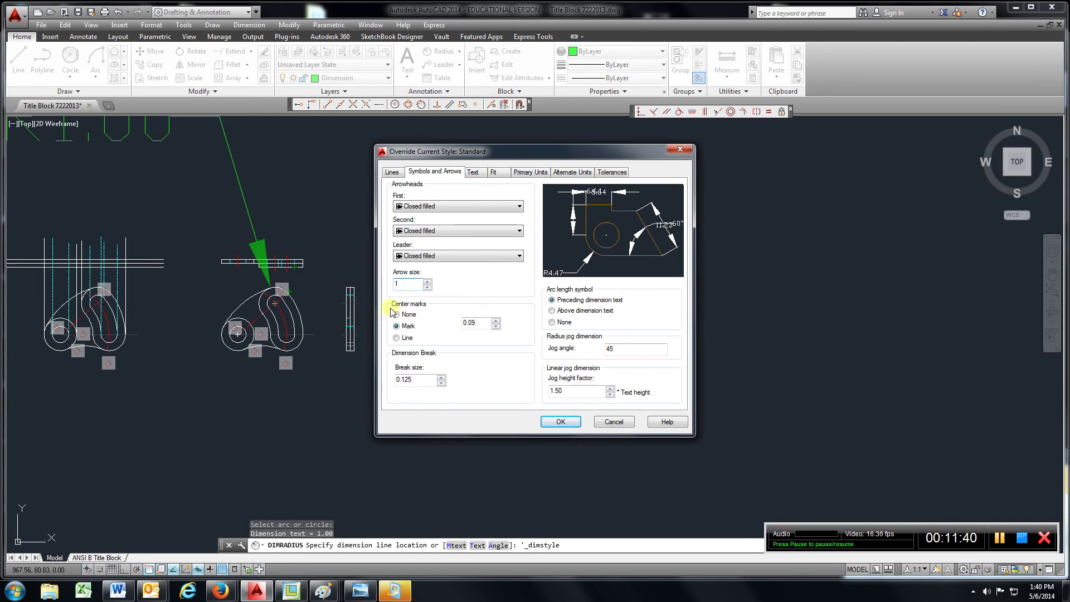
pyautogui.click(560, 421)
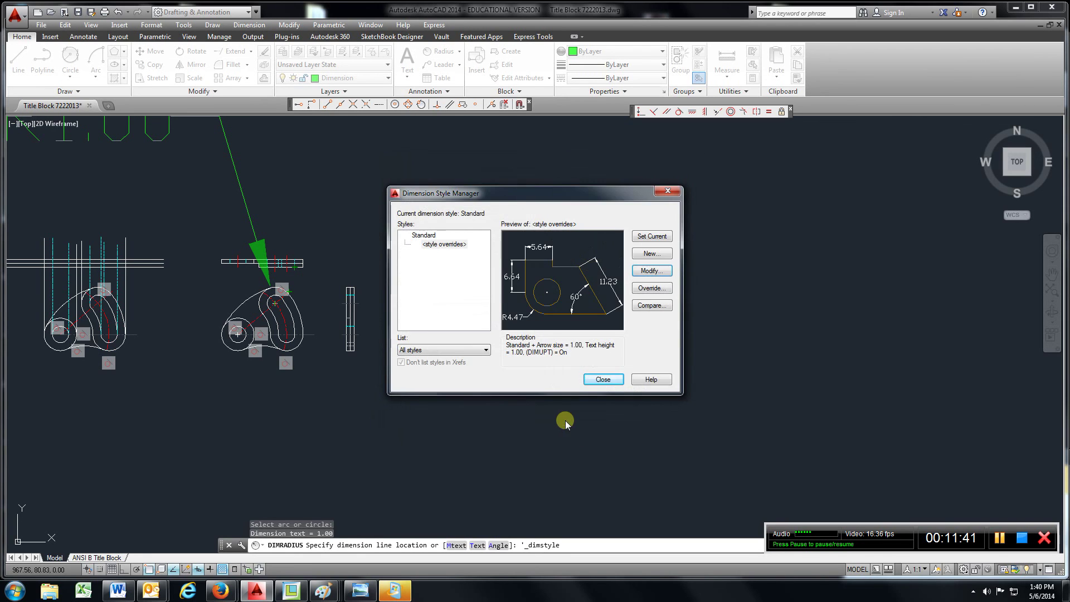
pyautogui.click(603, 380)
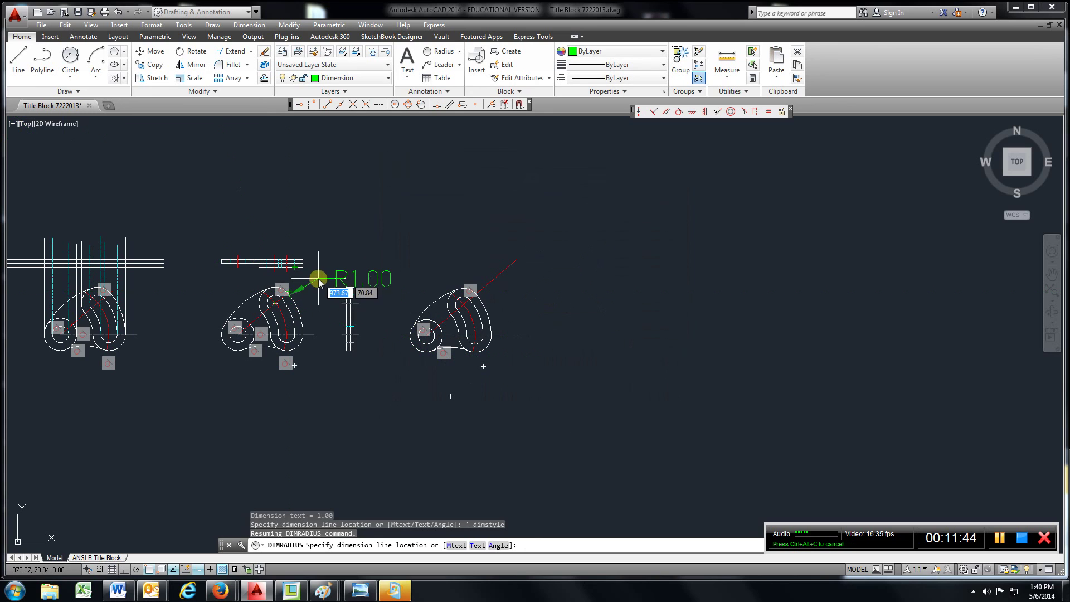
# Step: Set the arrow size and text height to 0.1 in the Standard dimension style's overrides
pyautogui.click(151, 25)
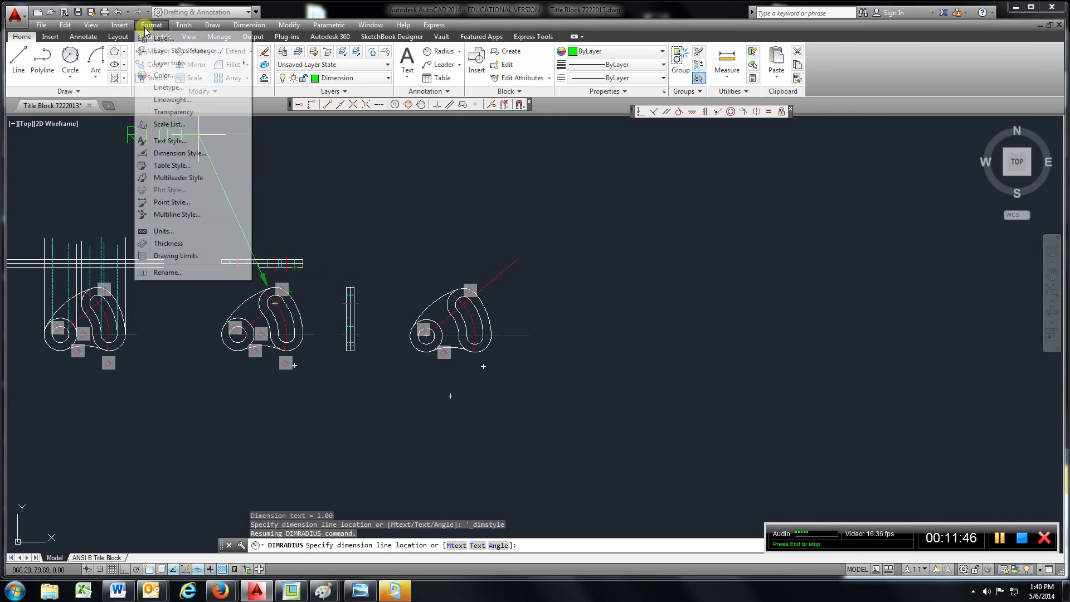
pyautogui.click(167, 150)
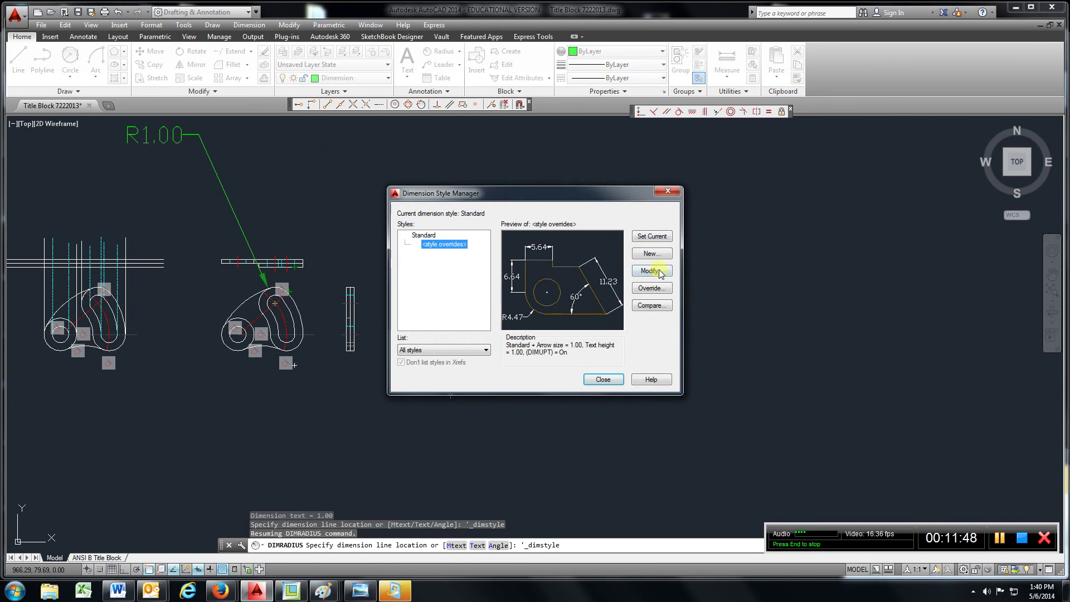
pyautogui.click(659, 271)
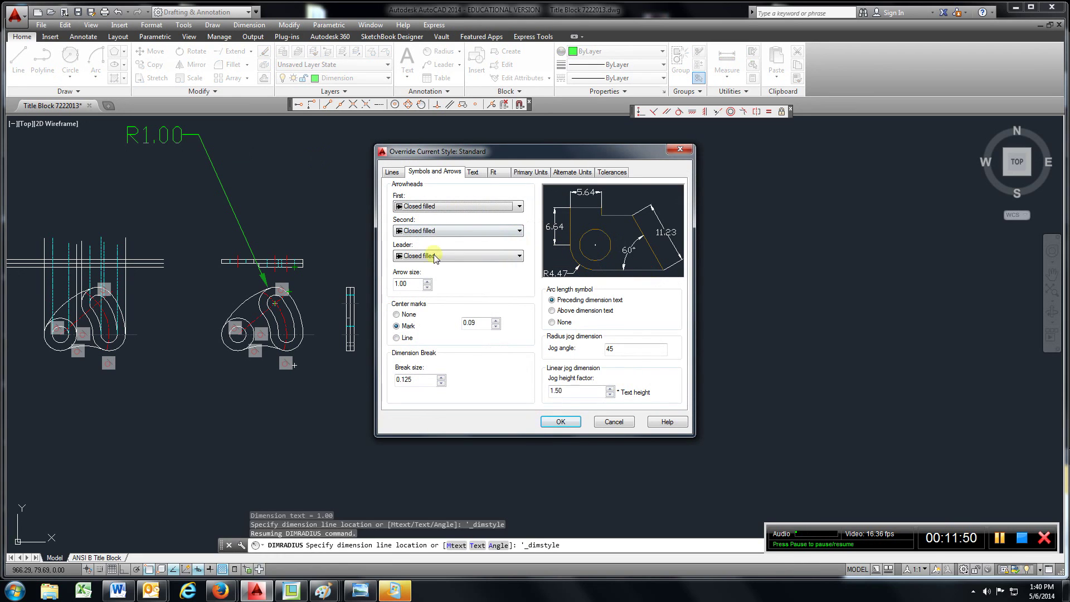
pyautogui.click(410, 286)
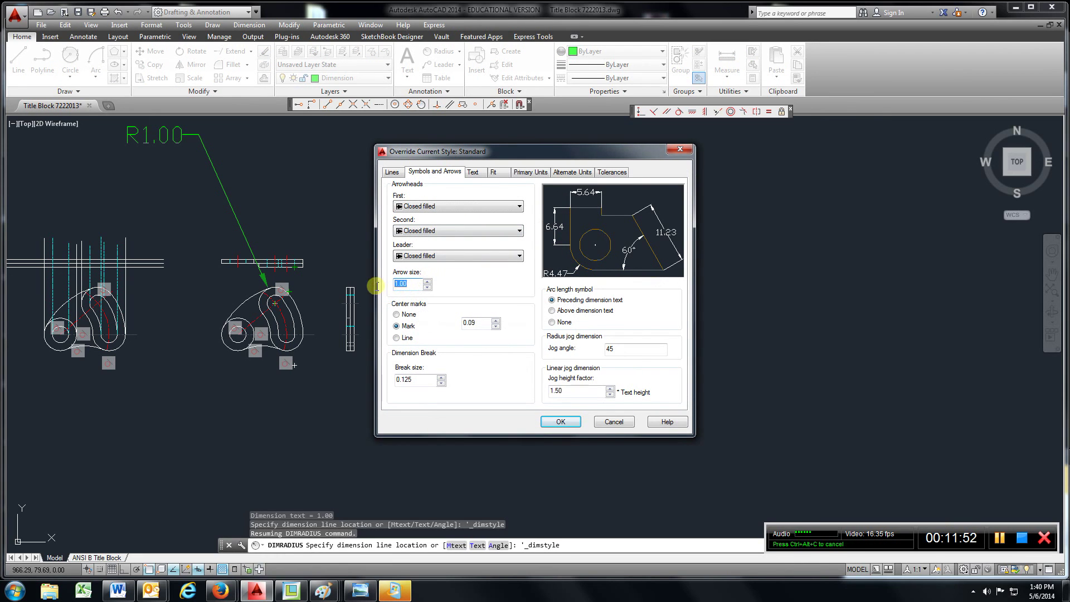
pyautogui.click(478, 175)
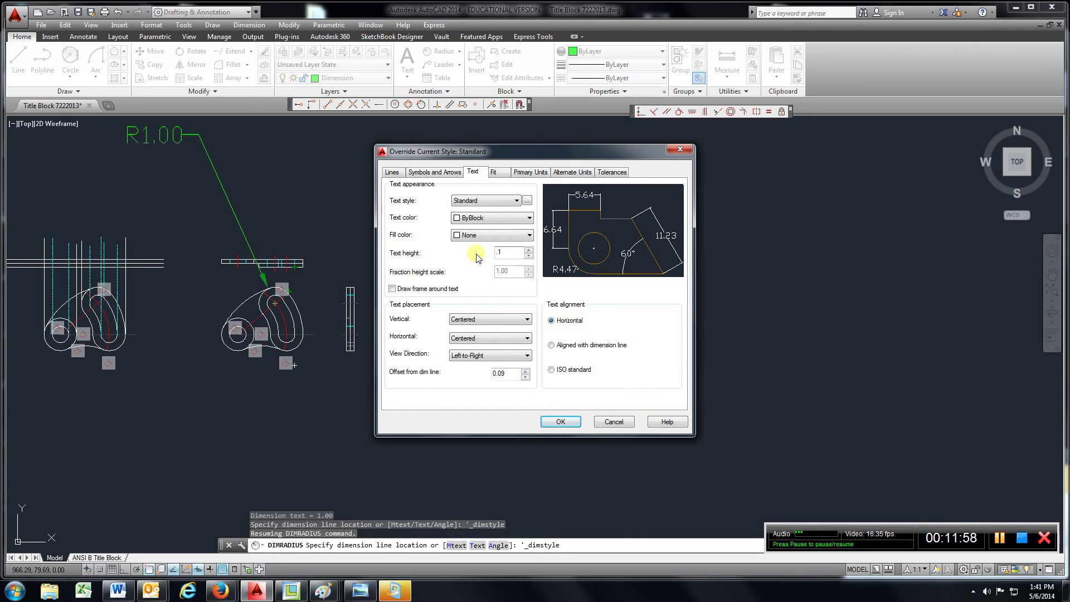
pyautogui.click(561, 422)
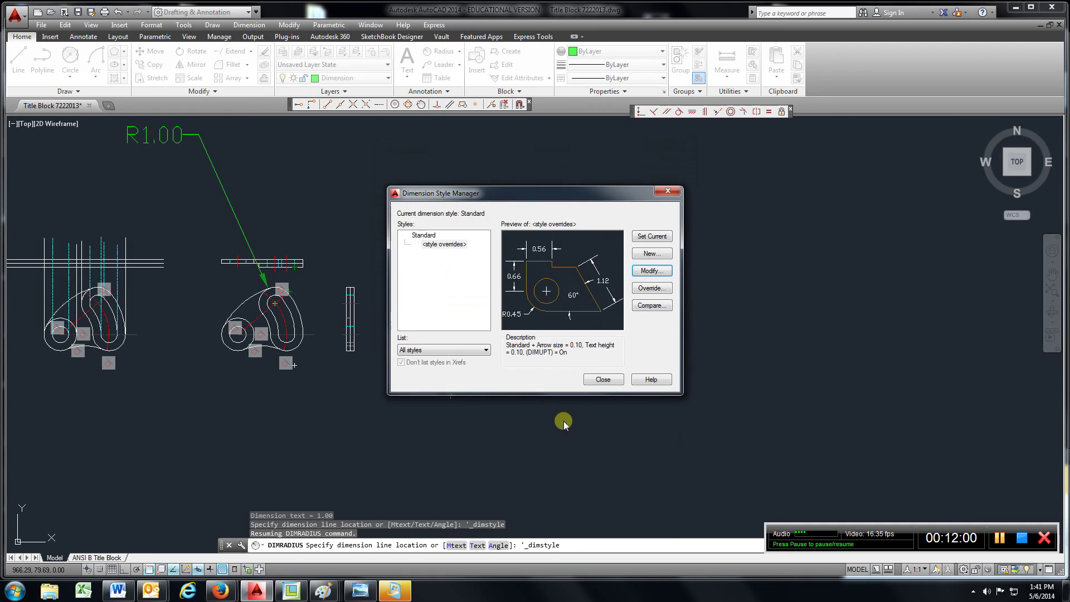
pyautogui.click(594, 443)
# Step: Place the pending radius dimension for the upper outer slot end arc outside the original front view, just below the top view
pyautogui.scroll(-2, 306, 287)
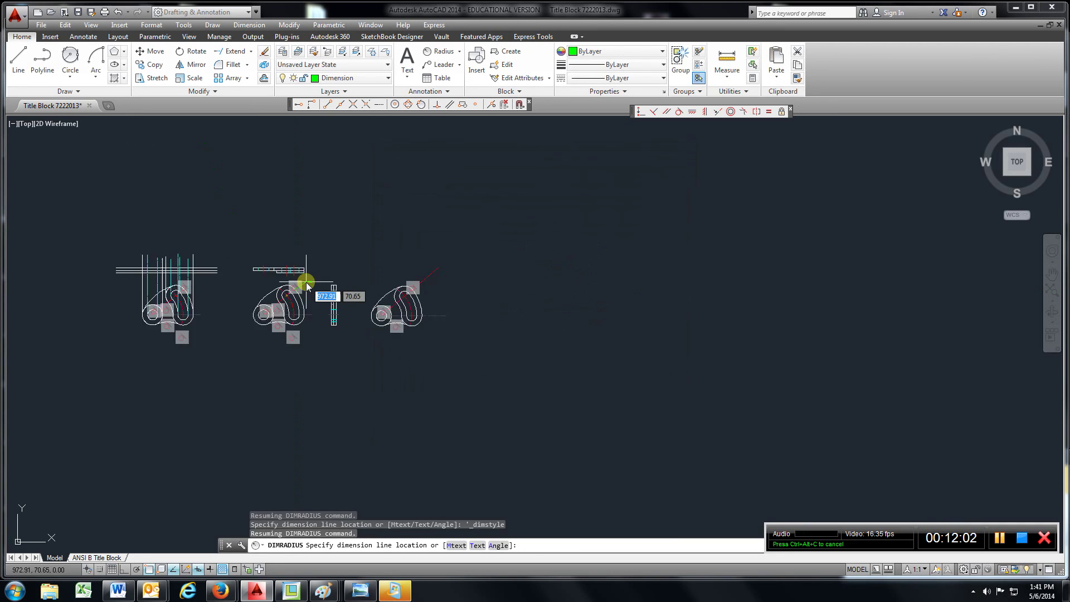
pyautogui.scroll(5, 299, 282)
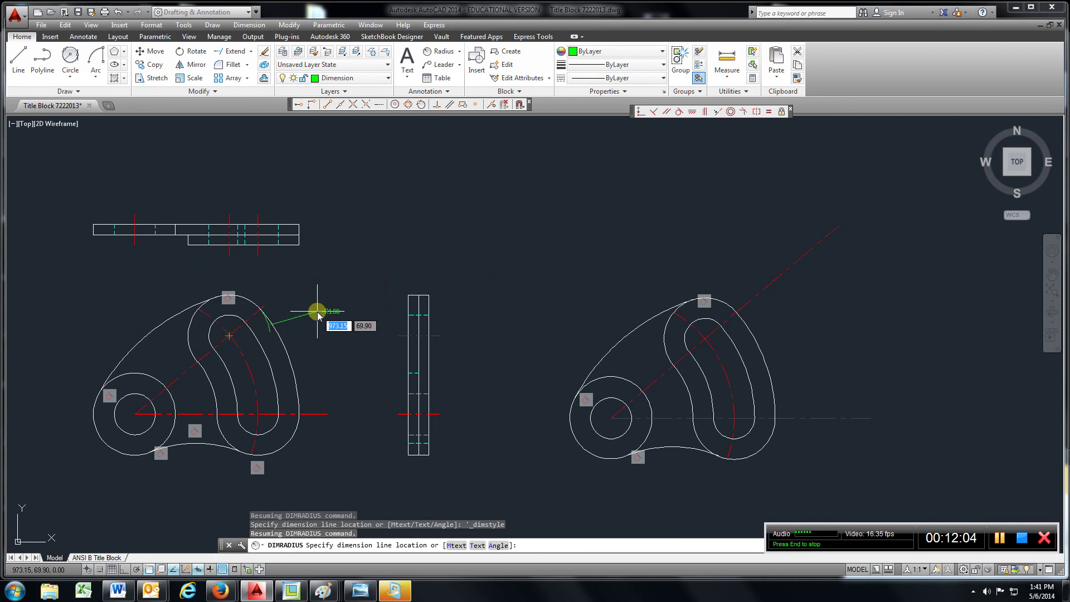
pyautogui.scroll(2, 322, 307)
pyautogui.moveTo(327, 308); pyautogui.dragTo(539, 328, button='middle')
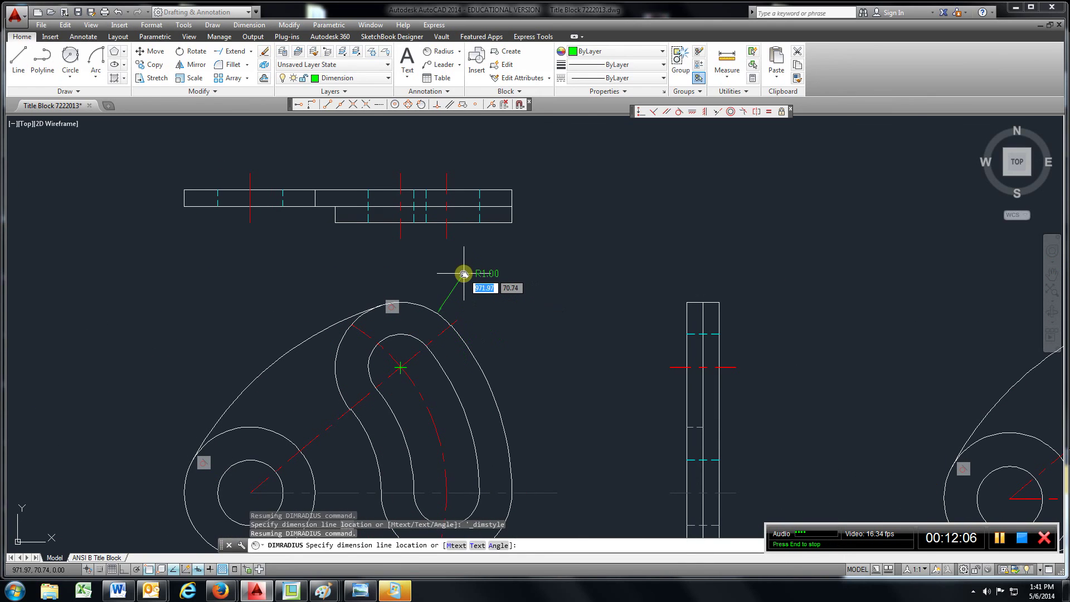
pyautogui.click(464, 274)
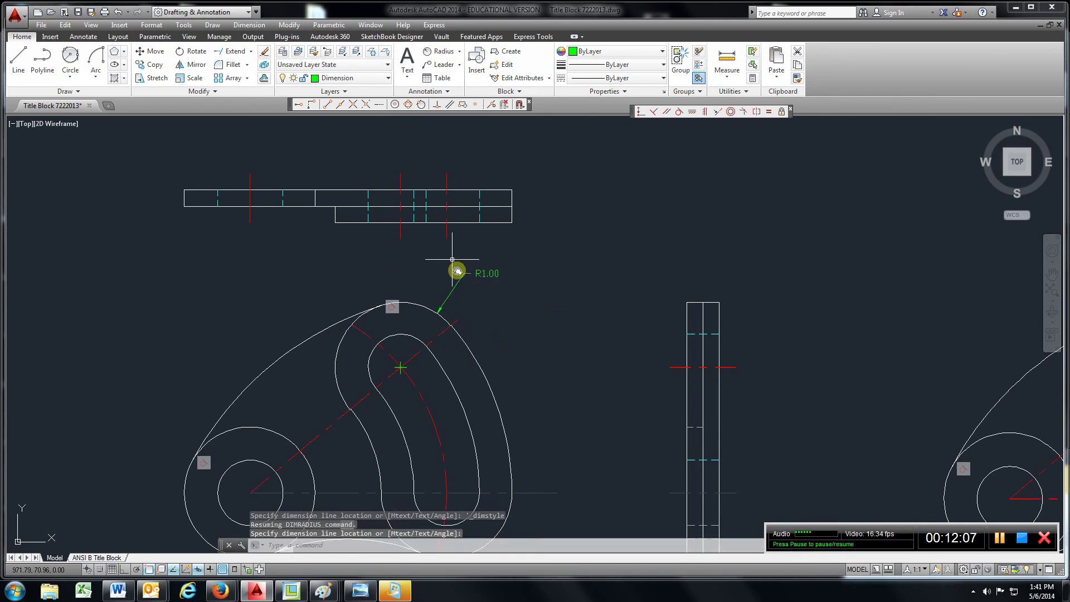
# Step: Add a radius dimension to the upper connecting arc of the original front view, with its text outside the outline
pyautogui.click(443, 51)
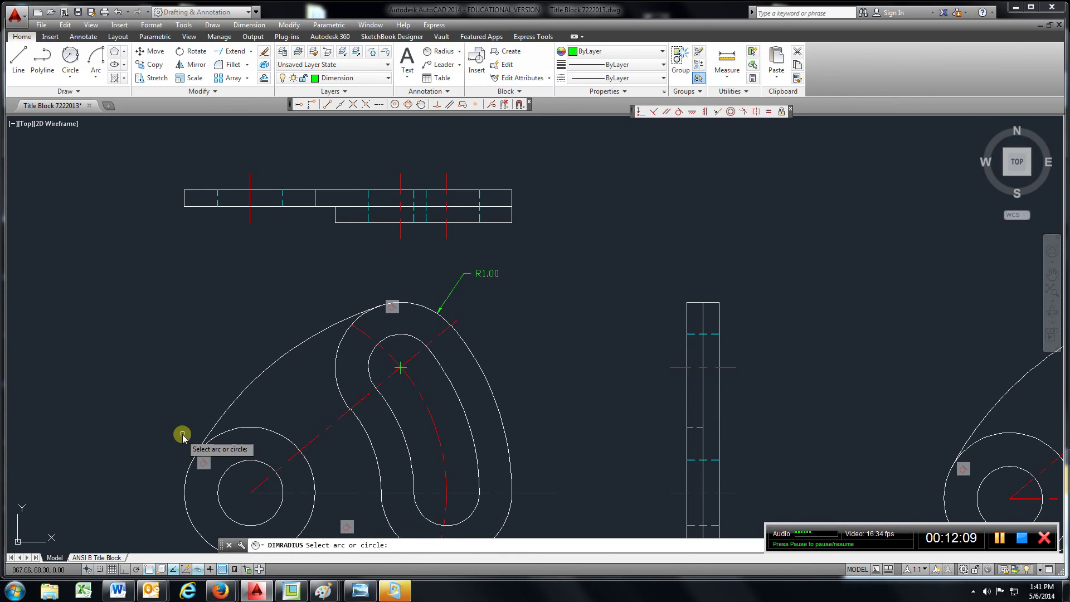
pyautogui.click(248, 389)
pyautogui.click(216, 345)
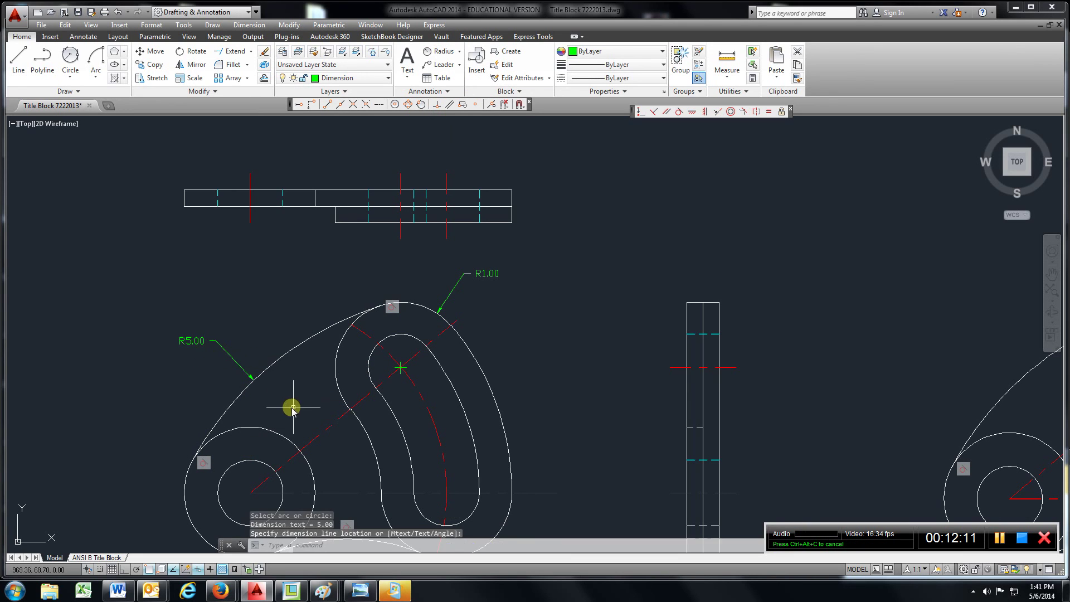
# Step: Examine the dimensioned front, top and side views and compare them with the copy that shows the projection lines to the top view
pyautogui.moveTo(290, 406); pyautogui.dragTo(287, 281, button='middle')
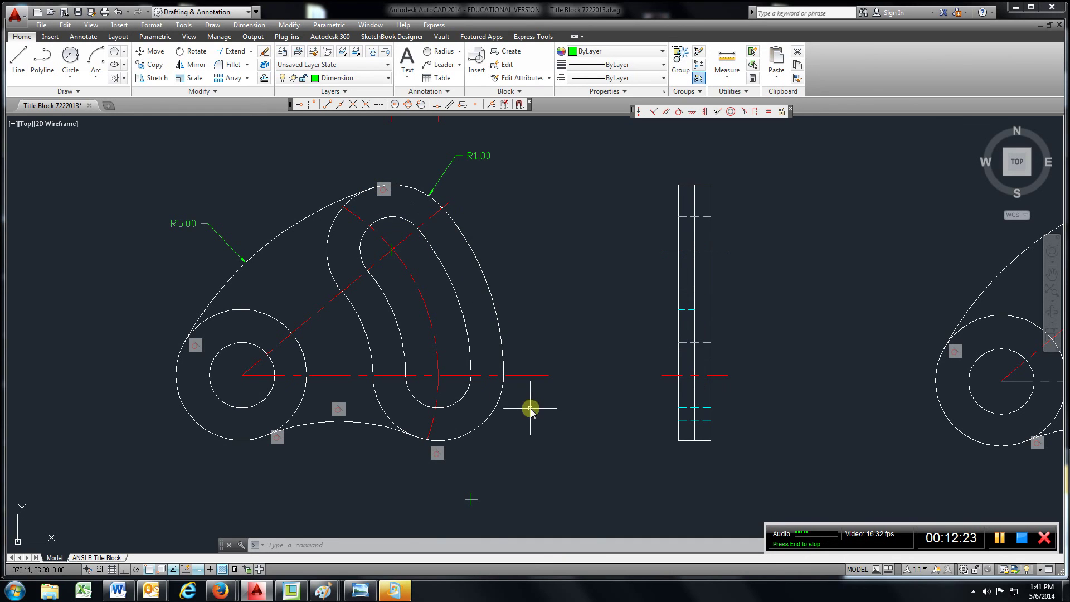
pyautogui.moveTo(234, 217); pyautogui.dragTo(420, 444, button='middle')
pyautogui.scroll(3, 499, 420)
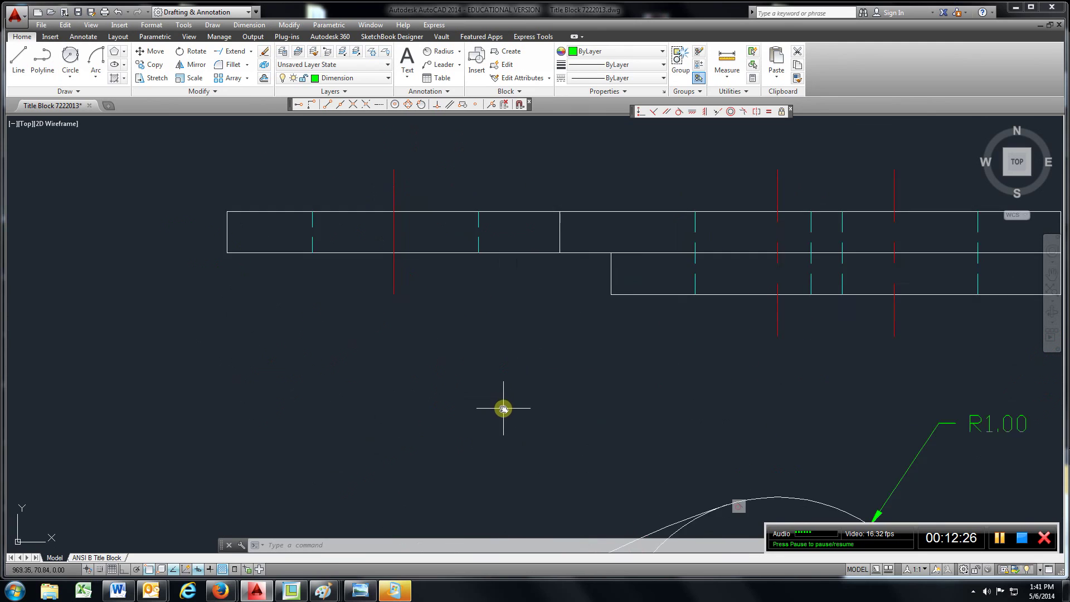
pyautogui.scroll(-8, 503, 409)
pyautogui.scroll(-2, 504, 409)
pyautogui.moveTo(502, 402); pyautogui.dragTo(485, 286, button='middle')
pyautogui.scroll(4, 485, 286)
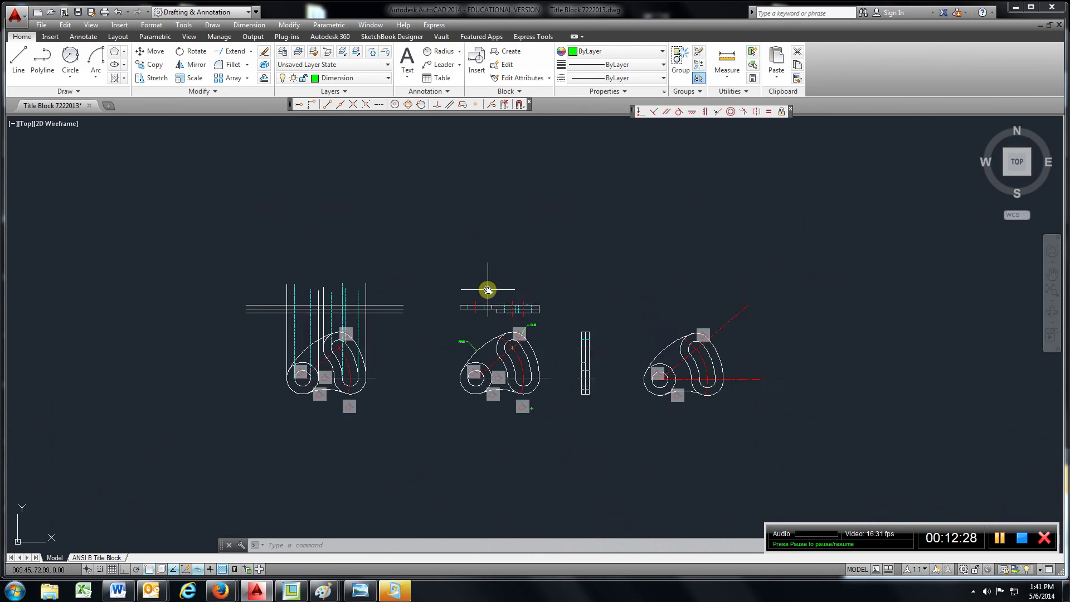
pyautogui.moveTo(474, 350); pyautogui.dragTo(509, 277, button='middle')
pyautogui.scroll(2, 414, 297)
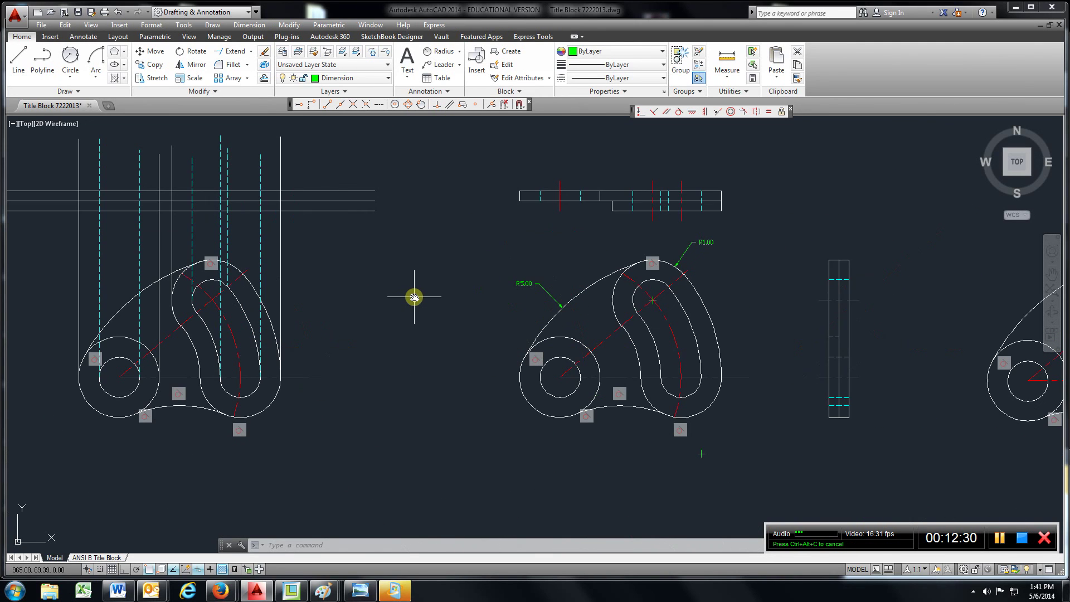
pyautogui.scroll(-2, 414, 297)
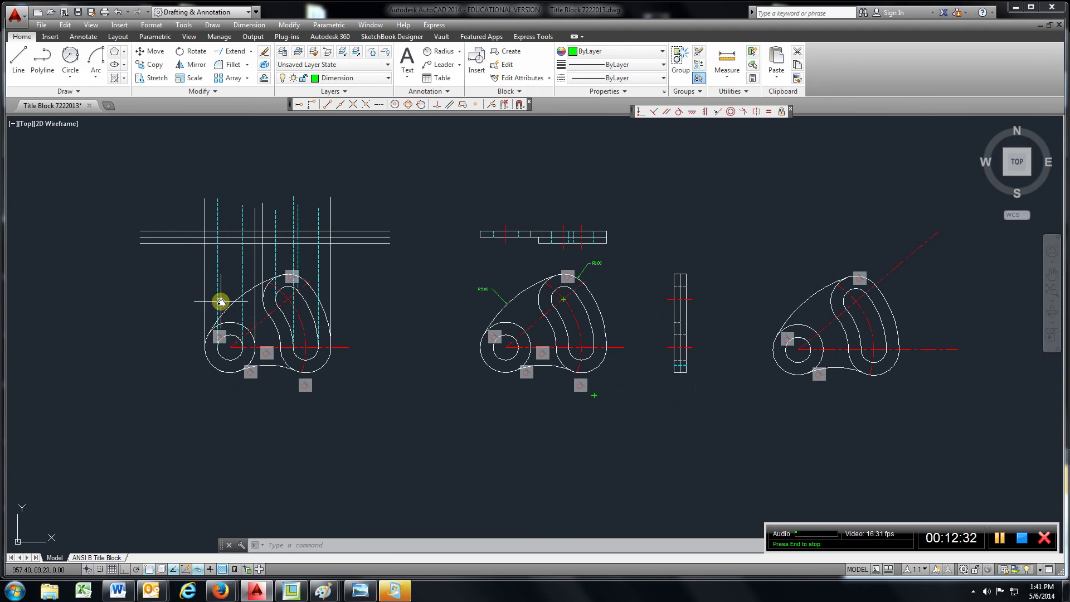
pyautogui.scroll(2, 221, 298)
pyautogui.moveTo(221, 298); pyautogui.dragTo(410, 342, button='middle')
pyautogui.scroll(2, 411, 342)
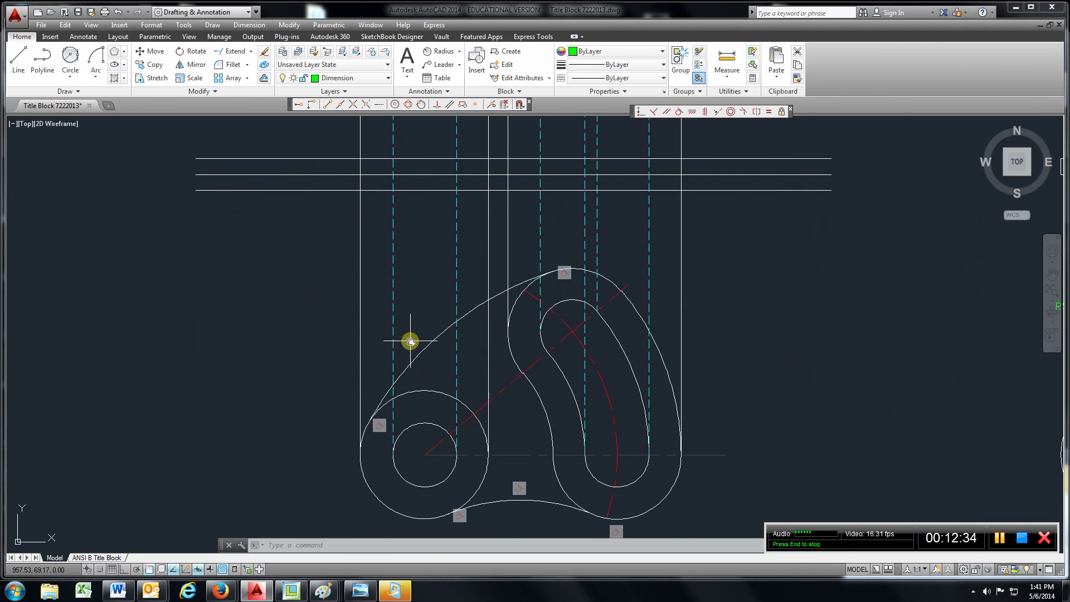
pyautogui.scroll(-2, 411, 342)
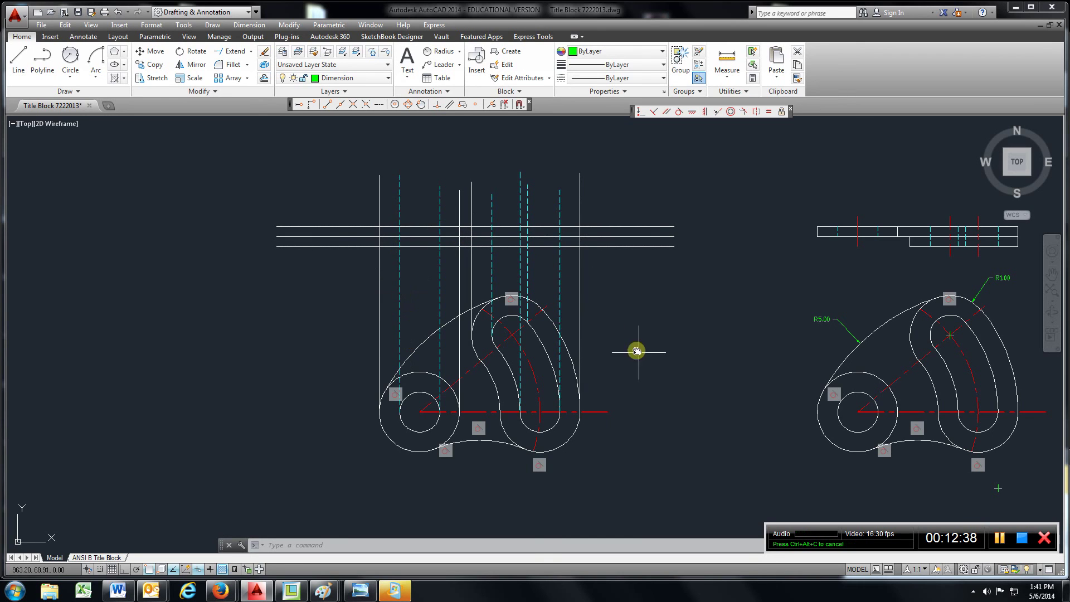
pyautogui.moveTo(637, 351); pyautogui.dragTo(424, 351, button='middle')
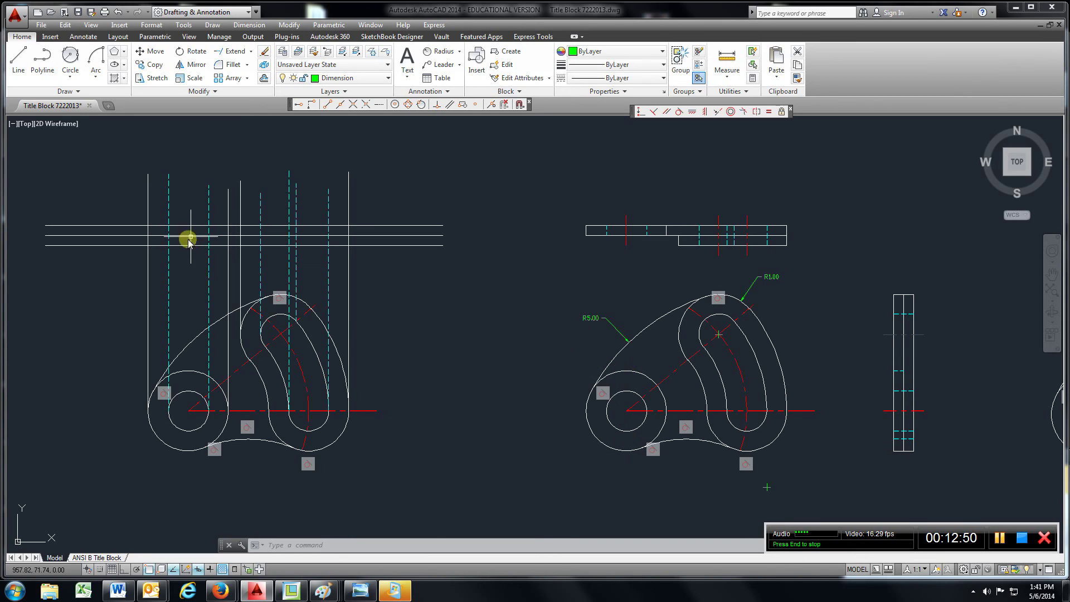
pyautogui.moveTo(495, 484); pyautogui.dragTo(461, 472, button='middle')
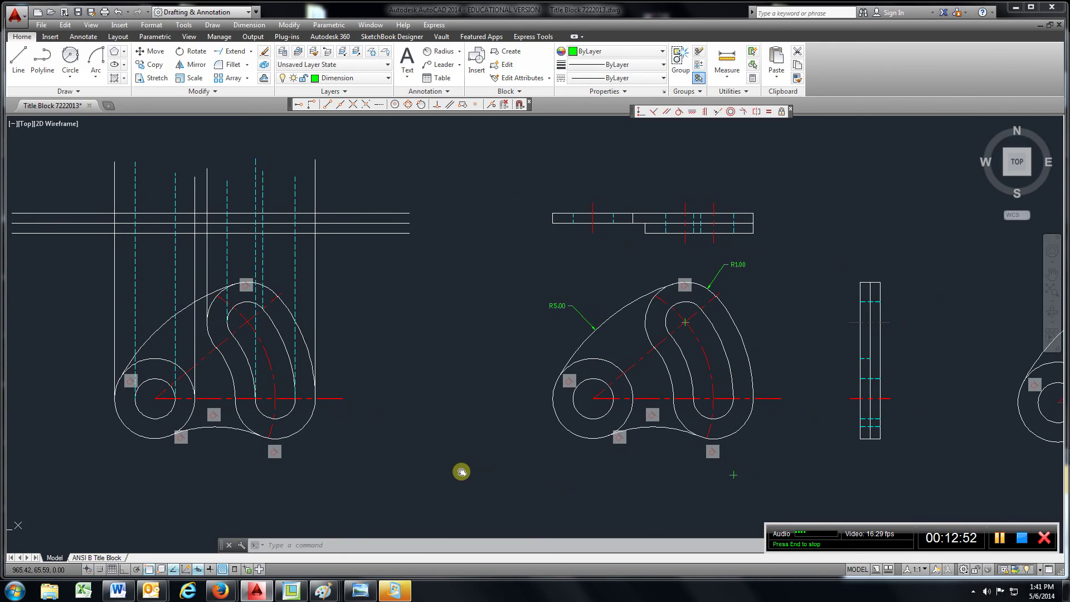